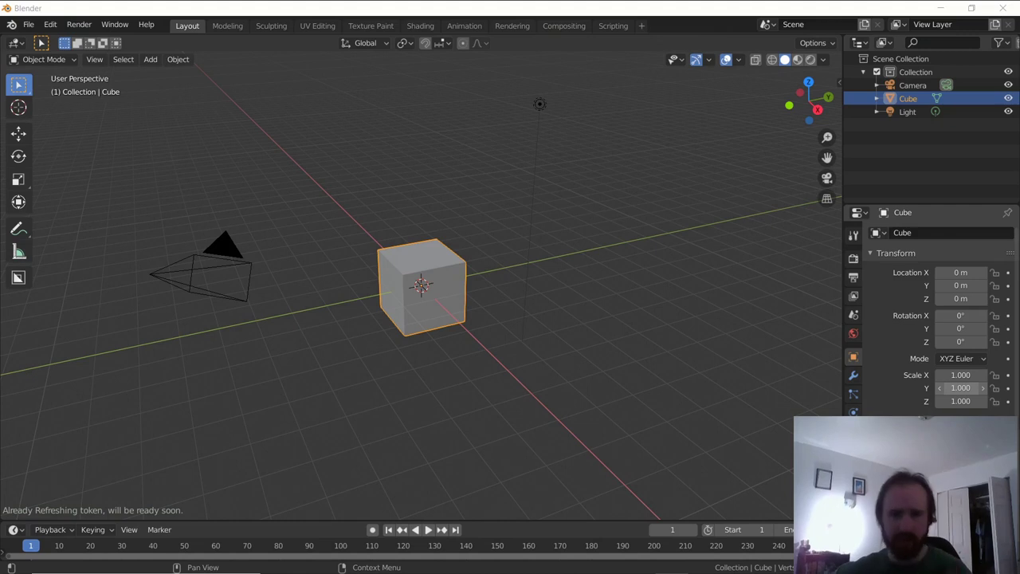
- Delete every default object from the scene: the cube, camera and light
middle_click_drag(298, 298, 505, 322)
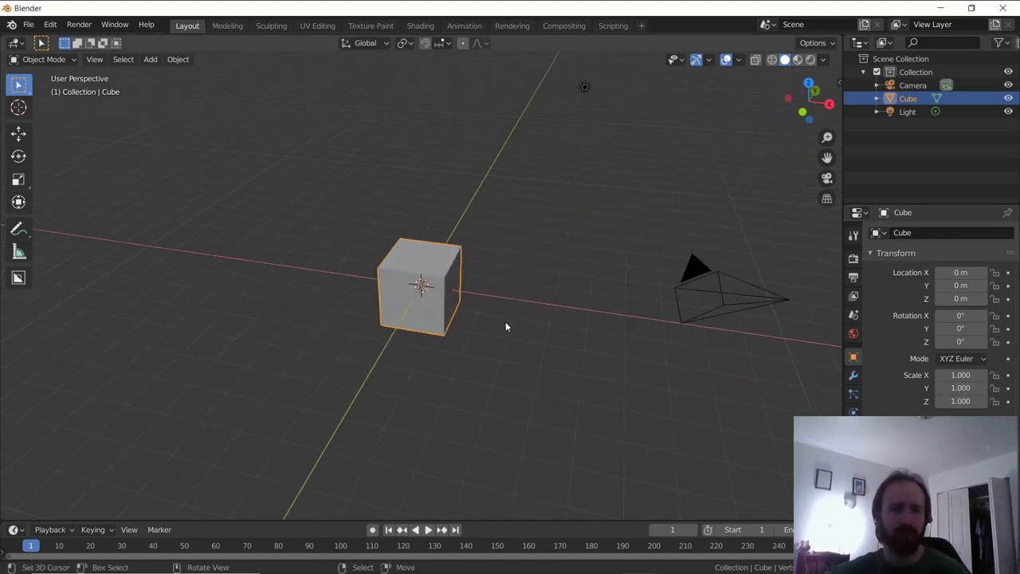
key("a")
left_click(514, 240)
key("a")
left_click(527, 174)
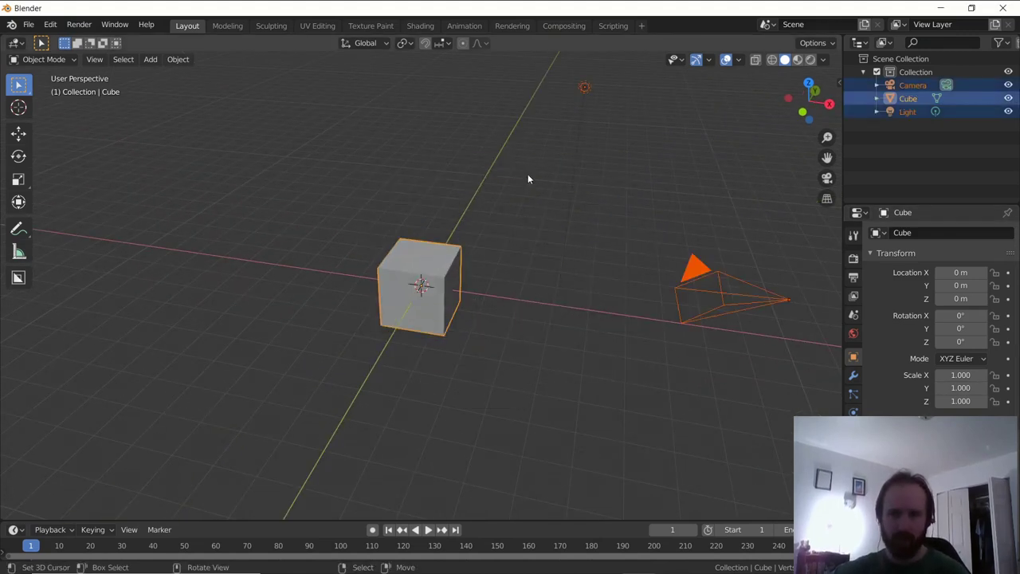
key("Delete")
- Import cattrans.png from the stuff folder using Images as Planes
left_click(31, 24)
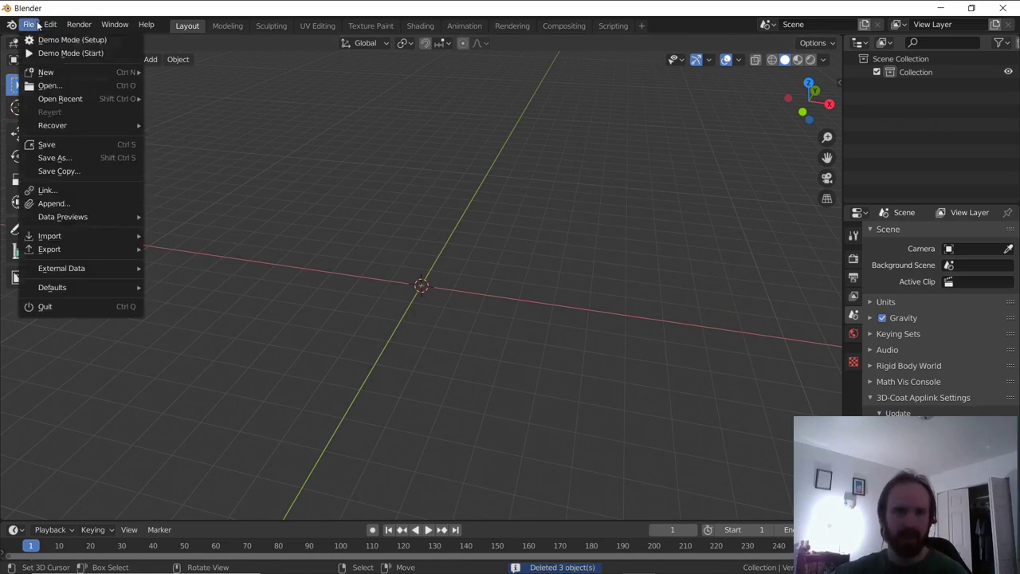
mouse_move(113, 239)
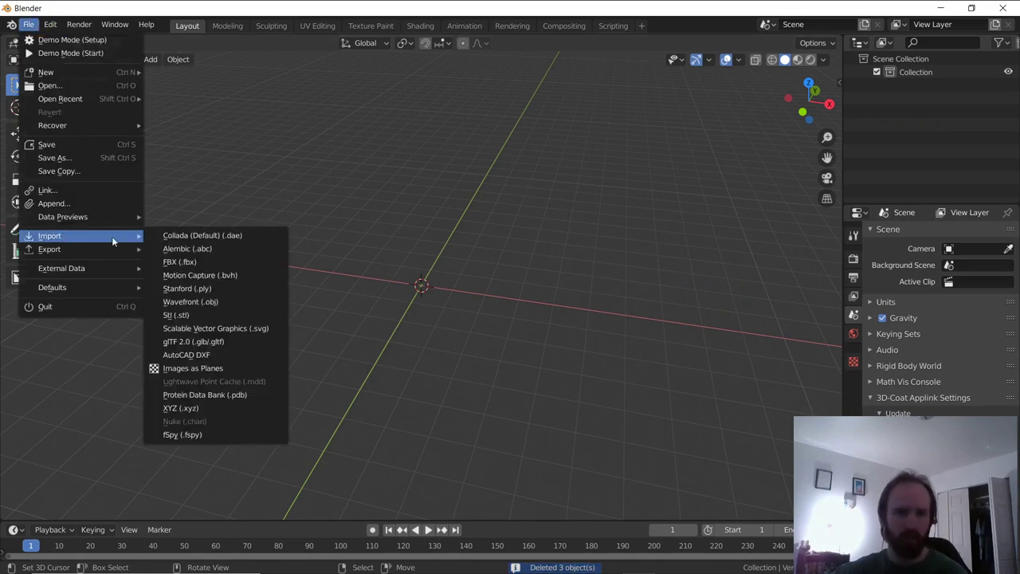
left_click(227, 368)
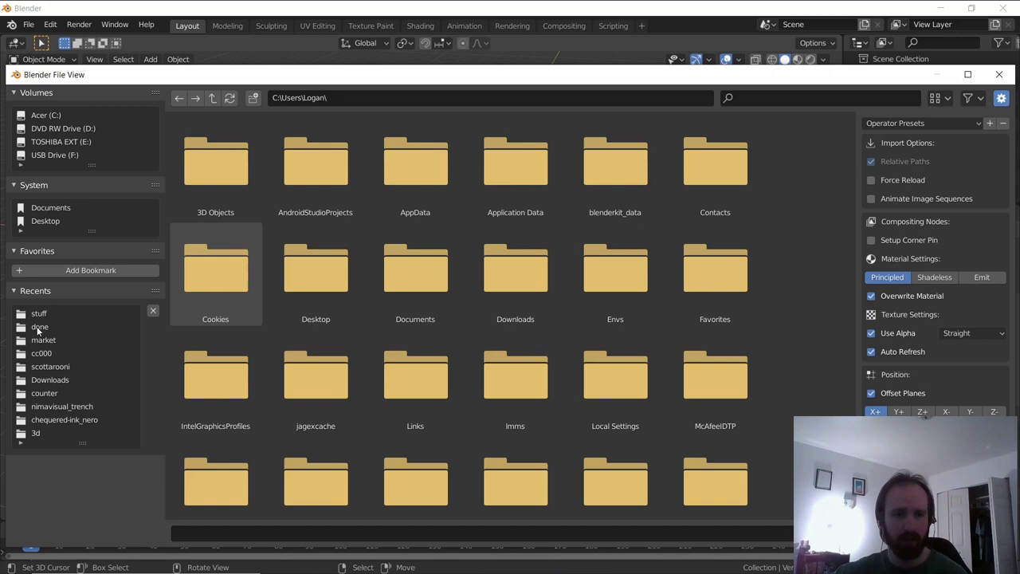
left_click(39, 314)
left_click(224, 202)
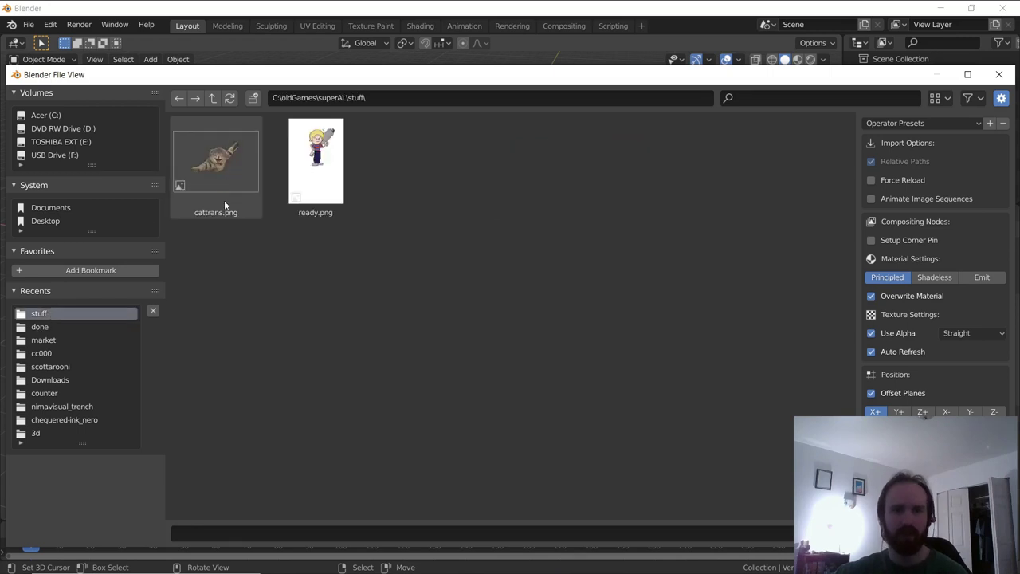
double_click(210, 179)
- Rotate the cat plane's mesh 90° about X in Edit Mode and switch the viewport to Material Preview shading
key("KP_1")
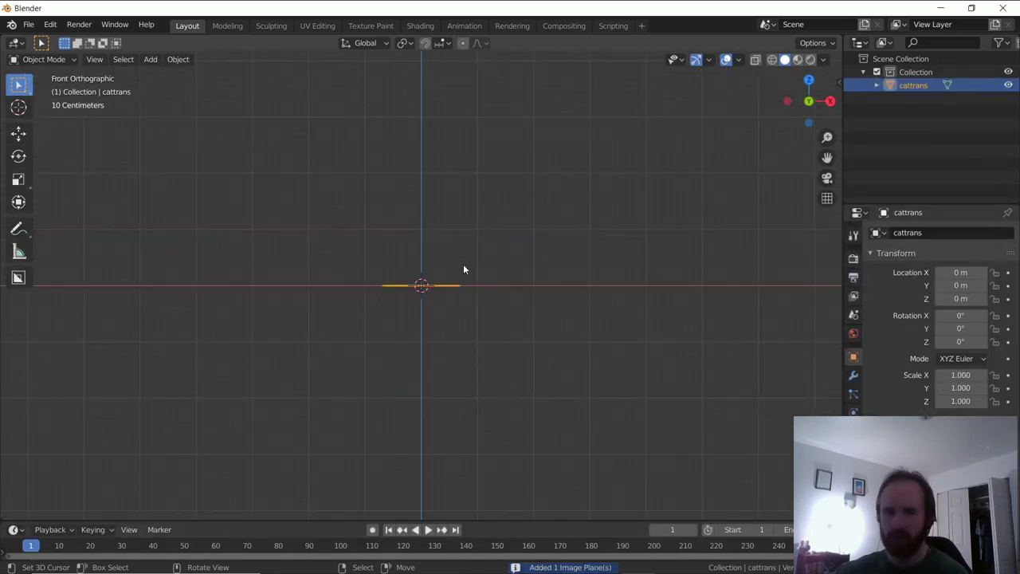
key("Tab")
type("rx90")
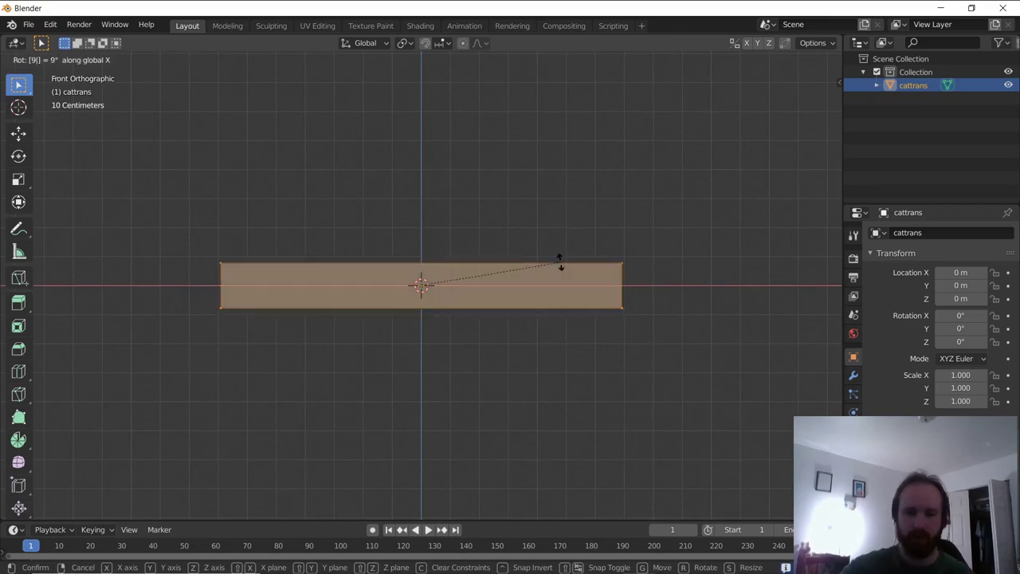
key("Return")
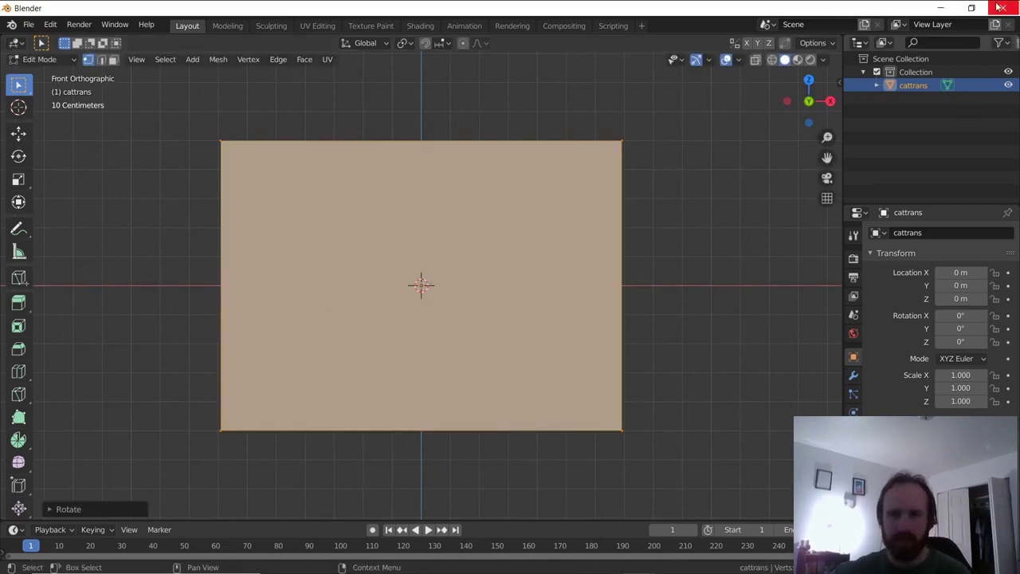
left_click(796, 61)
scroll(592, 227, "up", 2)
middle_click_drag(592, 228, 553, 251)
key("Tab")
- Add a plain camera to the scene at the origin
left_click(151, 59)
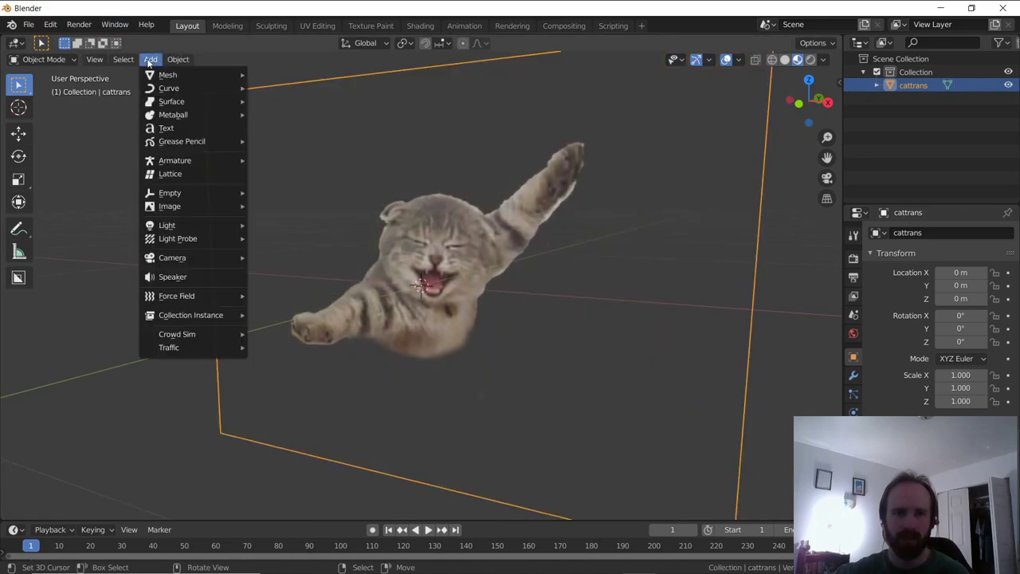
mouse_move(185, 266)
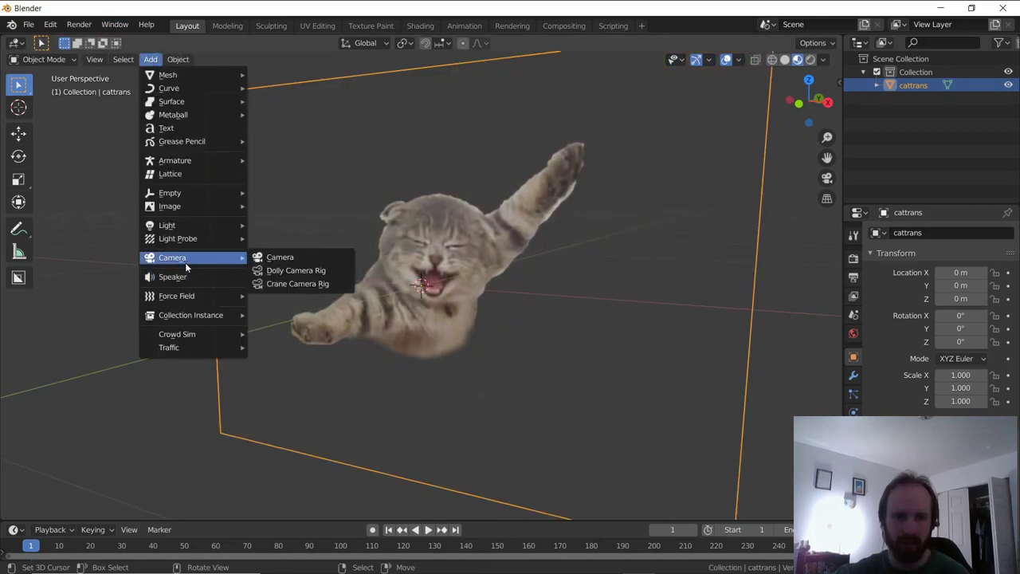
left_click(279, 257)
middle_click_drag(280, 257, 430, 264)
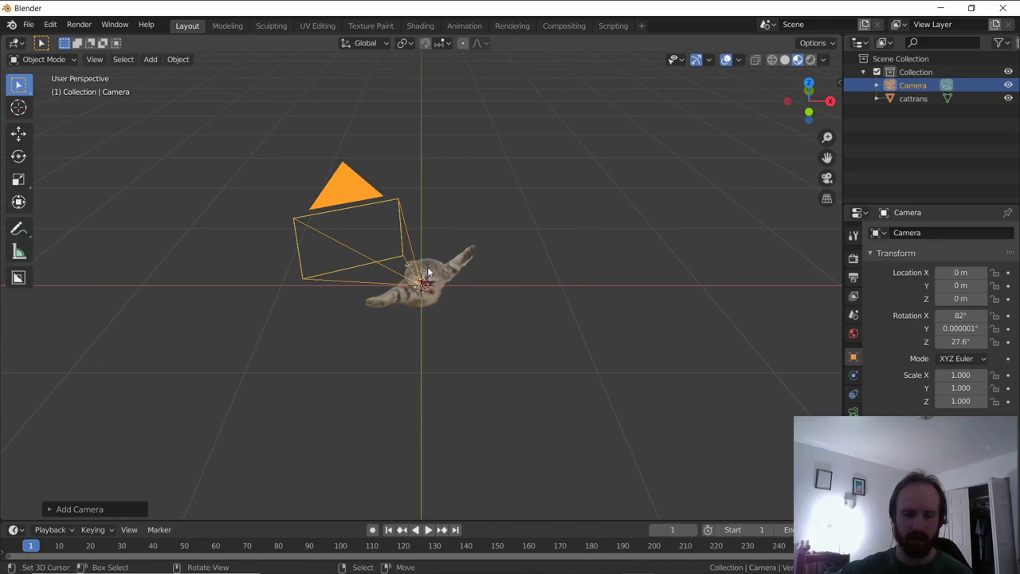
- Clear the camera's rotation and rotate it 90° about the X axis
key("alt+r")
type("r")
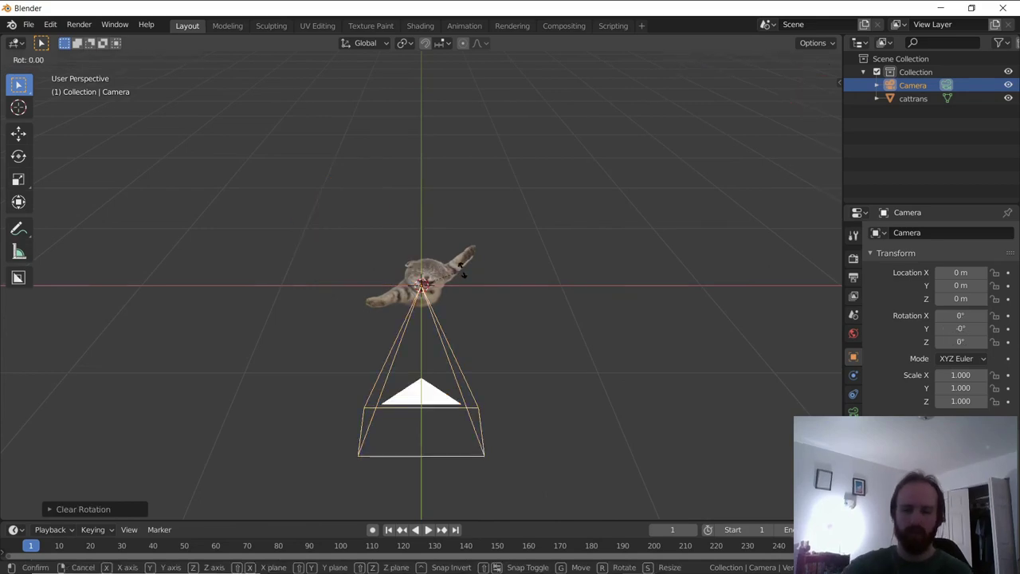
type("x90")
key("Return")
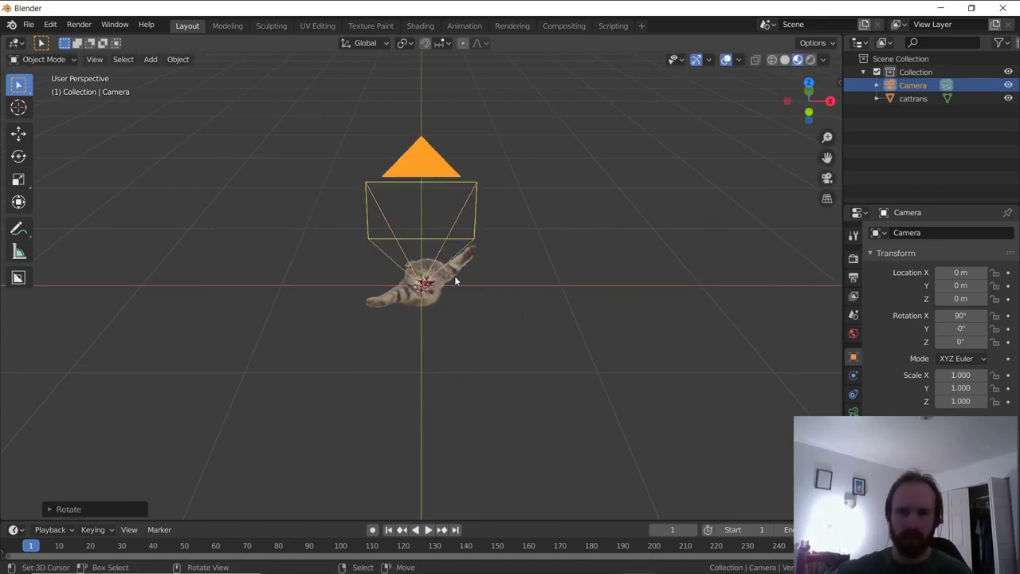
- Move the camera away from the cat plane along the Y axis to about -5.24 m
middle_click_drag(462, 275, 462, 330)
key("g")
key("y")
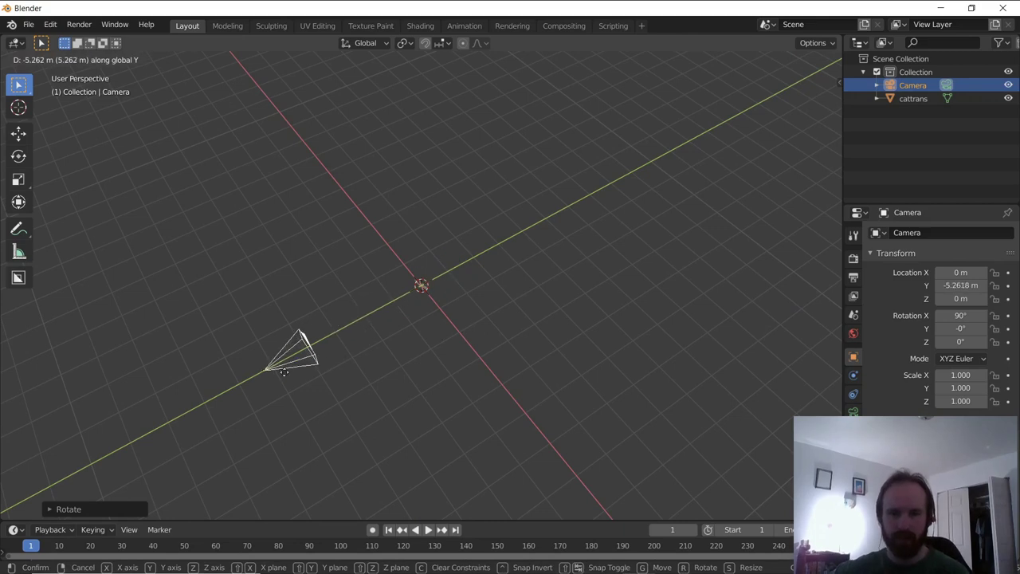
left_click(285, 367)
- Look through the camera and move it along its local Z axis toward the cat, to about -2.74 m in Y
key("KP_0")
key("g")
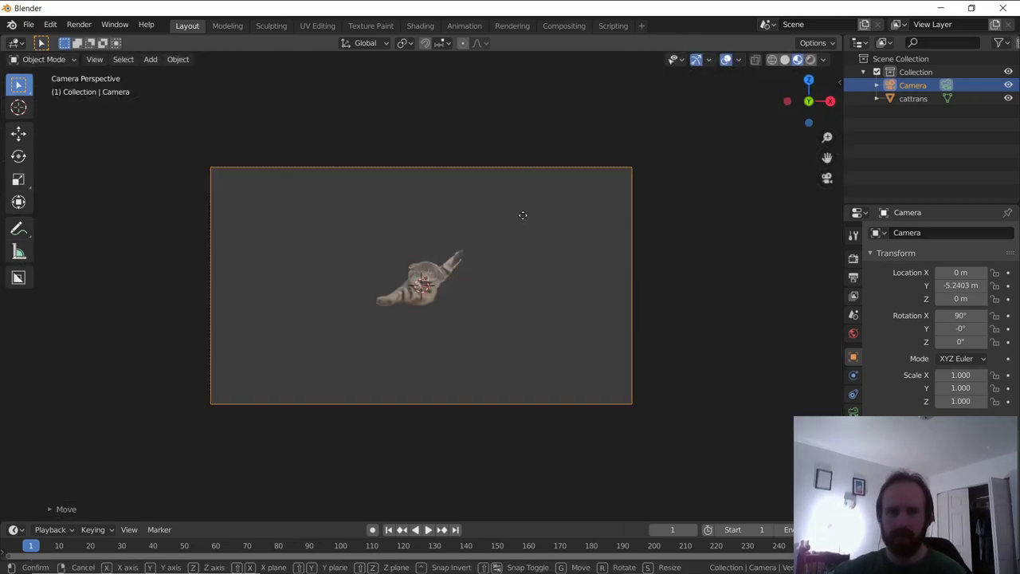
key("z")
key("z")
left_click(502, 140)
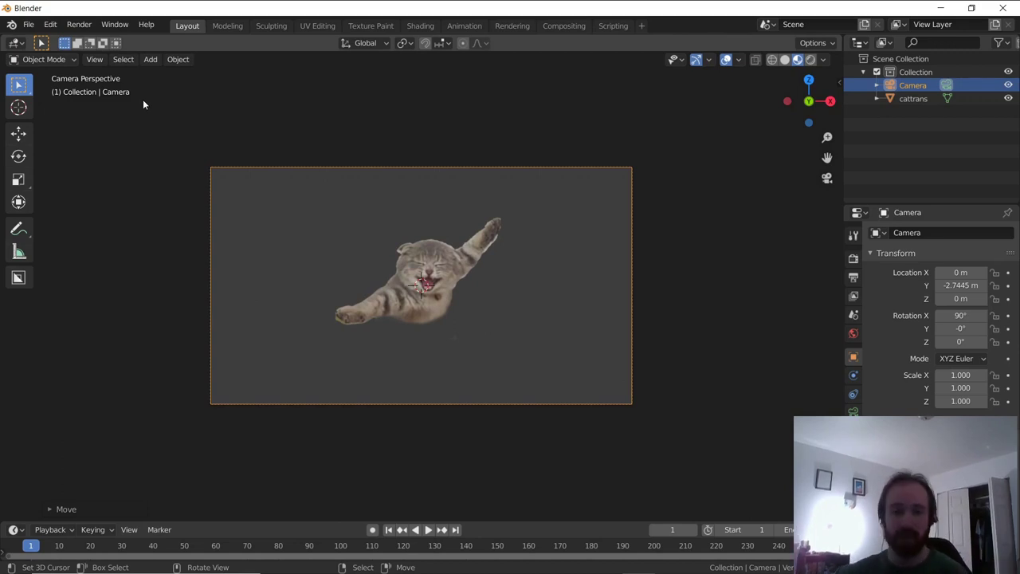
- Select the cat plane and show it through the camera in the Shading workspace
left_click(407, 251)
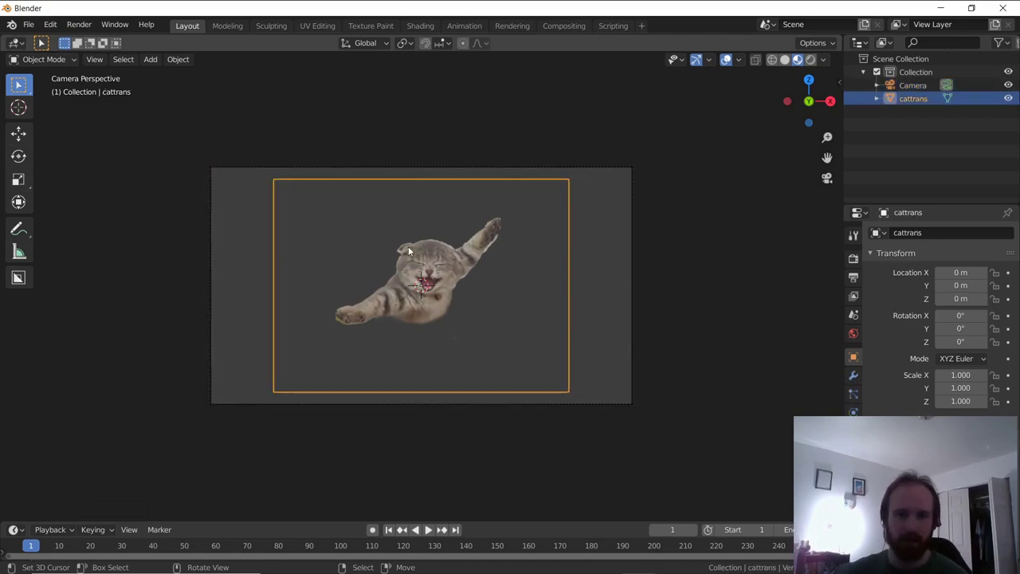
left_click(422, 25)
left_click_drag(377, 362, 435, 537)
scroll(500, 286, "up", 2)
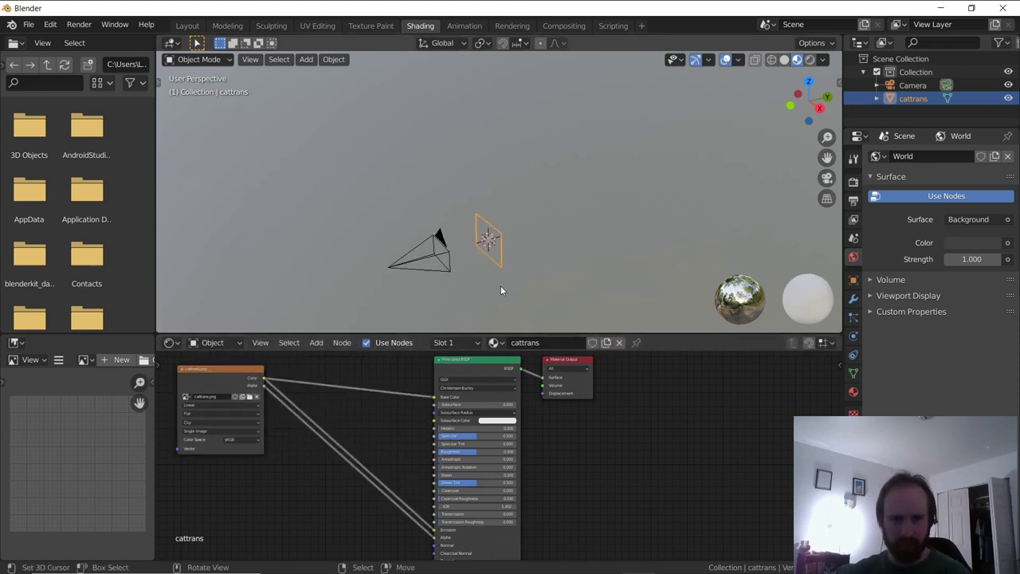
key("KP_0")
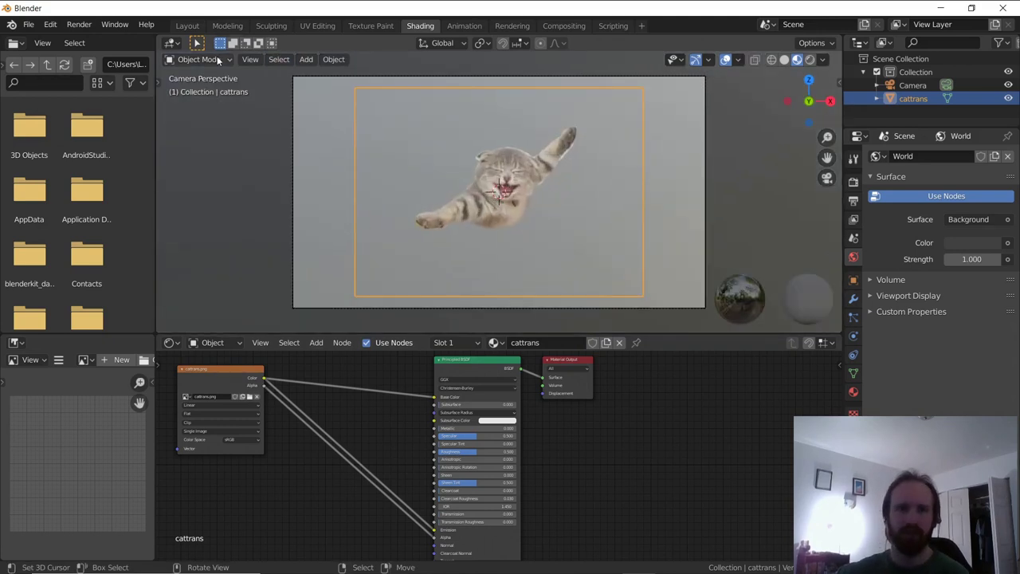
- Add a torus mesh at the origin around the cat plane
left_click(307, 59)
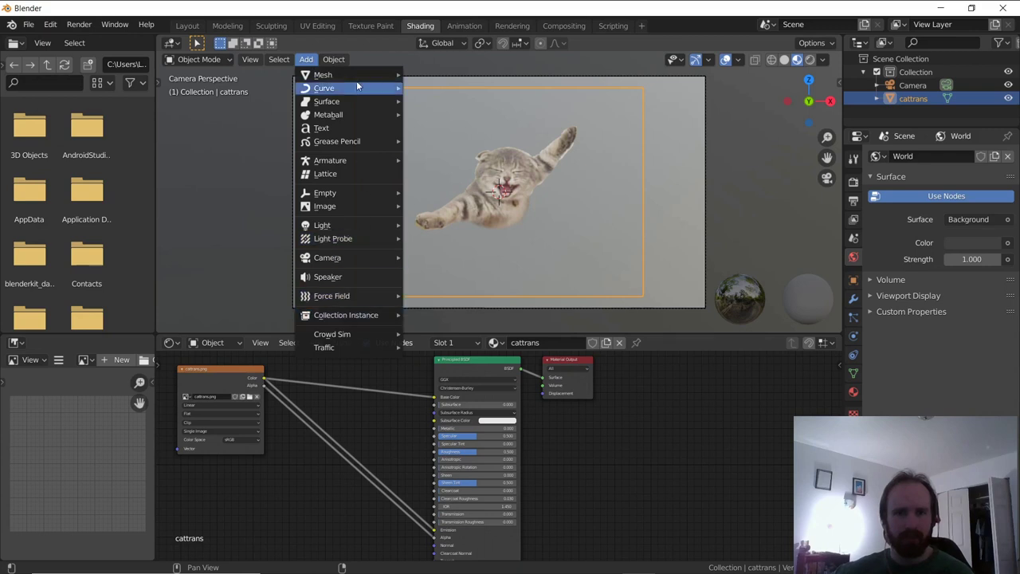
mouse_move(364, 77)
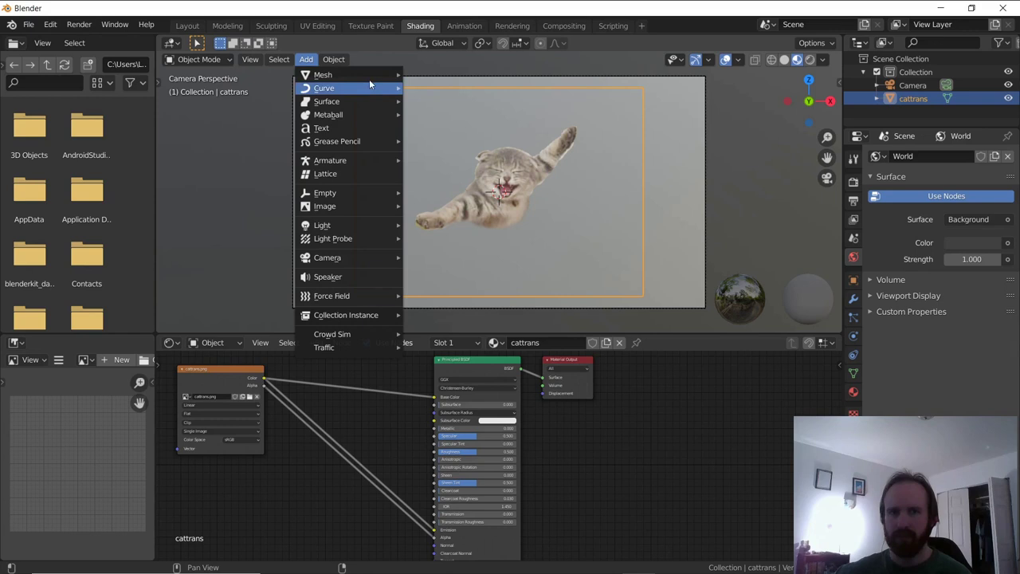
mouse_move(466, 218)
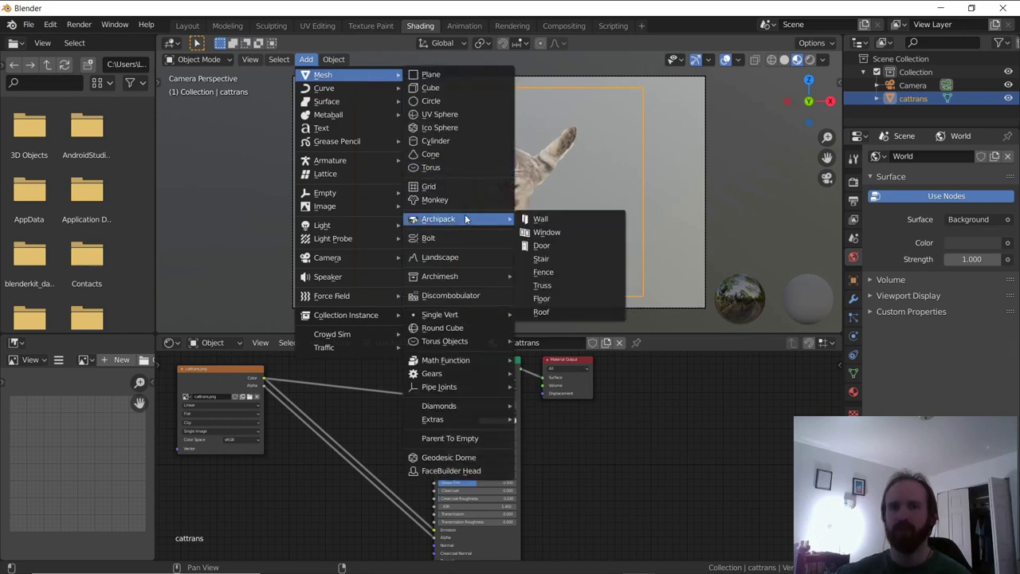
left_click(456, 168)
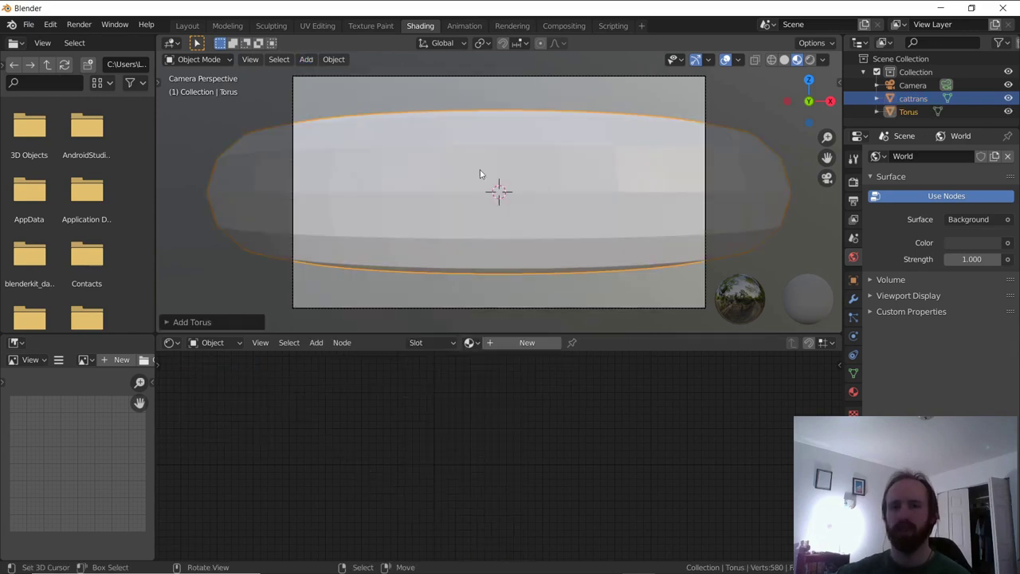
- Set the new torus's minor radius to 0.13 m
middle_click_drag(576, 189, 516, 255)
scroll(516, 255, "down", 4)
left_click(211, 321)
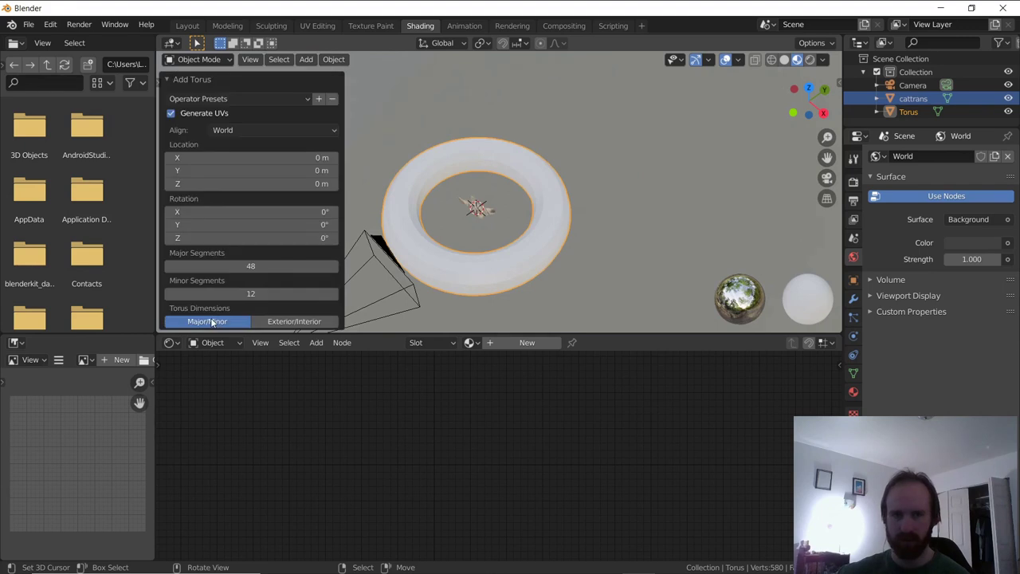
scroll(311, 283, "down", 2)
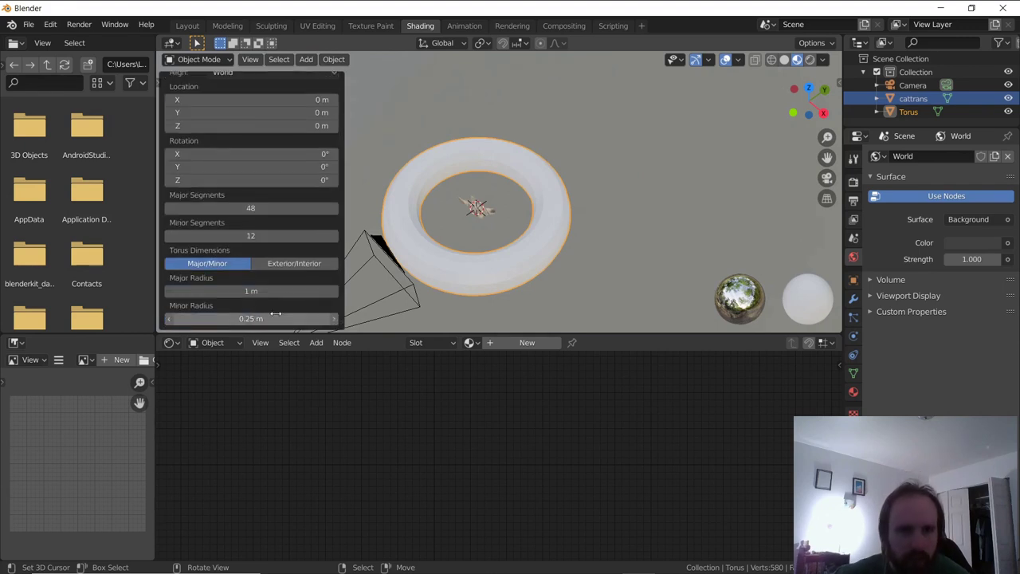
mouse_move(303, 318)
left_mouse_down()
mouse_move(263, 318)
mouse_move(296, 317)
left_mouse_up()
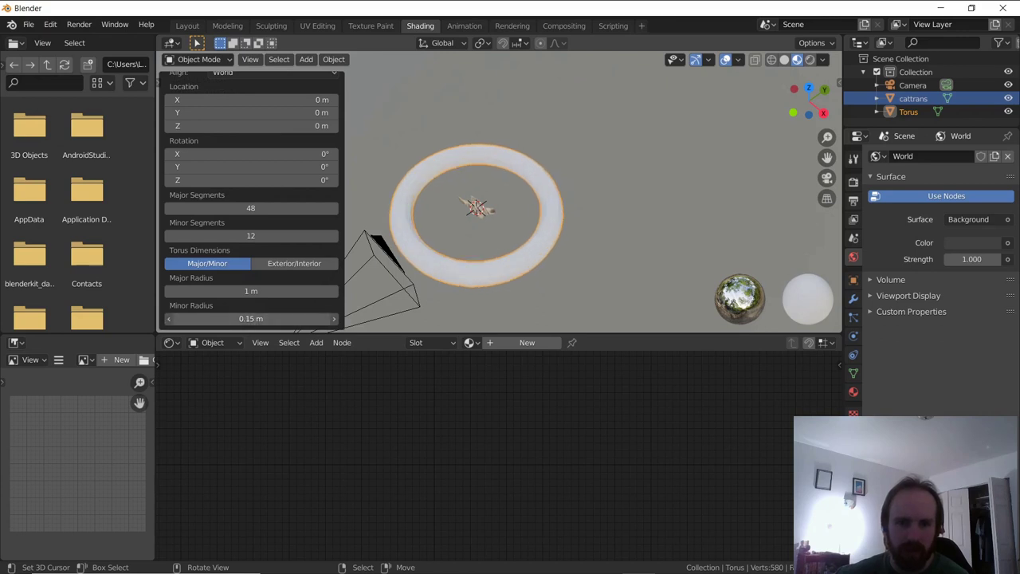
left_click(269, 318)
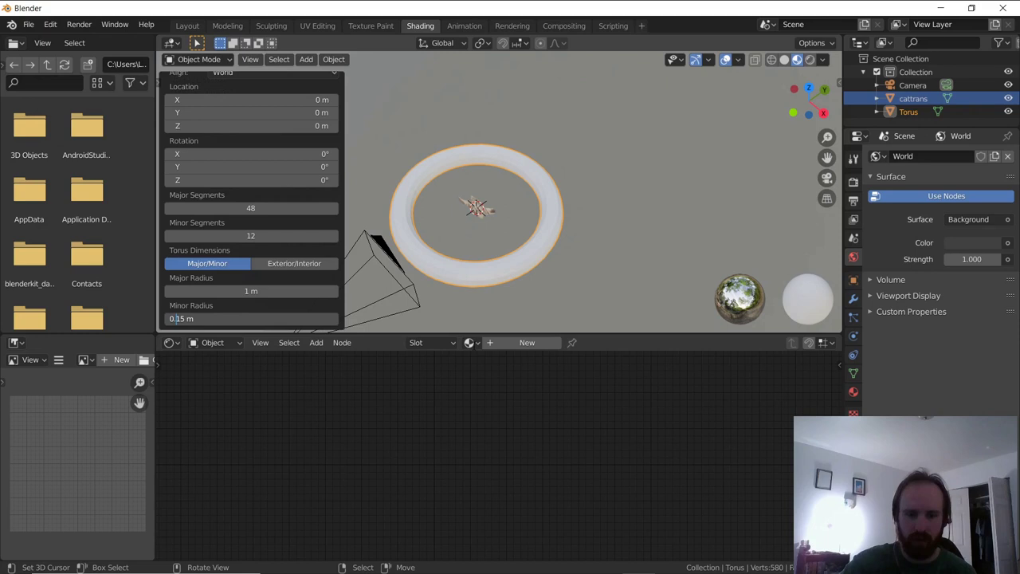
key("Return")
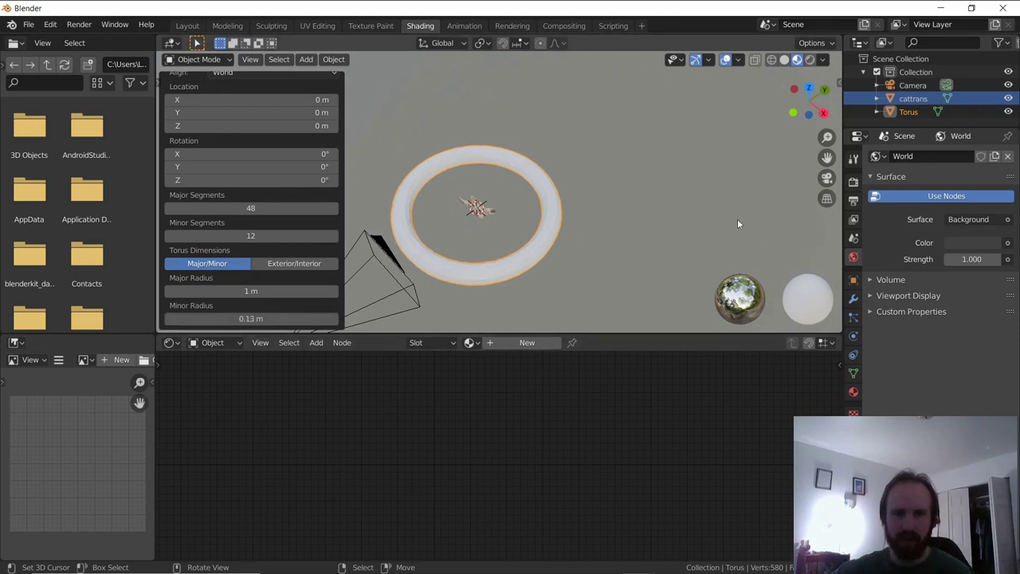
- Rotate the torus mesh 90° about the global Y axis in Edit Mode so that it stands upright
middle_click_drag(737, 218, 664, 178)
scroll(665, 178, "down", 4)
key("Tab")
scroll(603, 186, "up", 3)
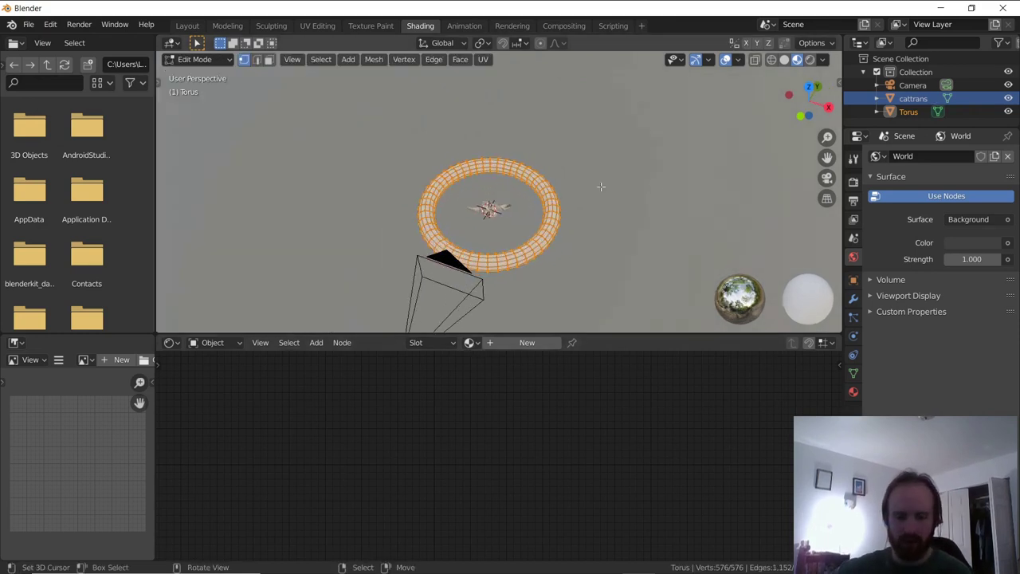
type("rx")
type("90")
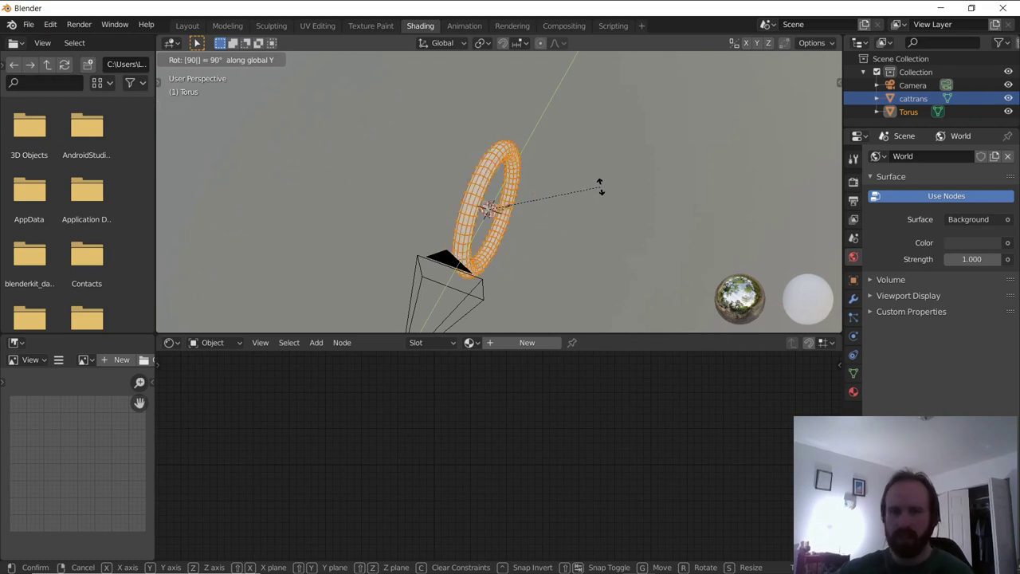
key("Return")
middle_click_drag(598, 205, 547, 198)
key("Tab")
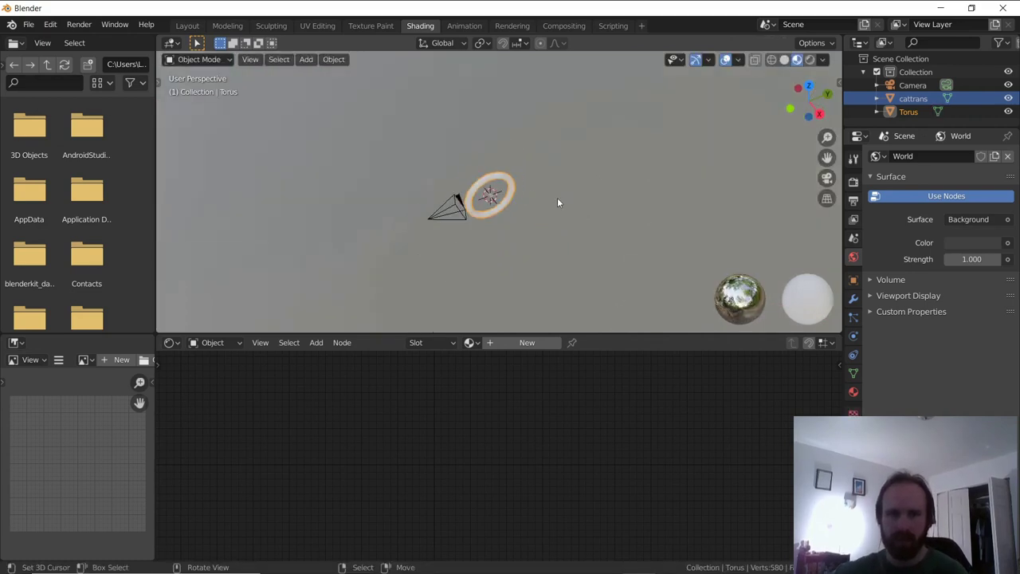
- Scale the torus up by about 8.156 and again by about 2.12 so it surrounds the camera and cat
key("s")
left_click(793, 317)
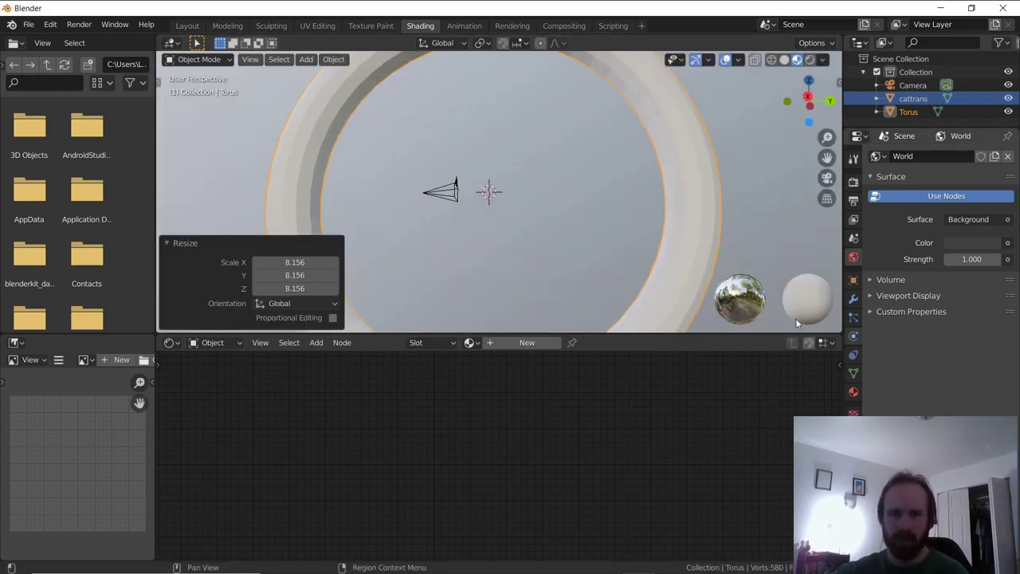
scroll(551, 209, "down", 3)
- Move the torus up about 17 m along Z and enlarge it by a factor of about 1.907
key("g")
key("z")
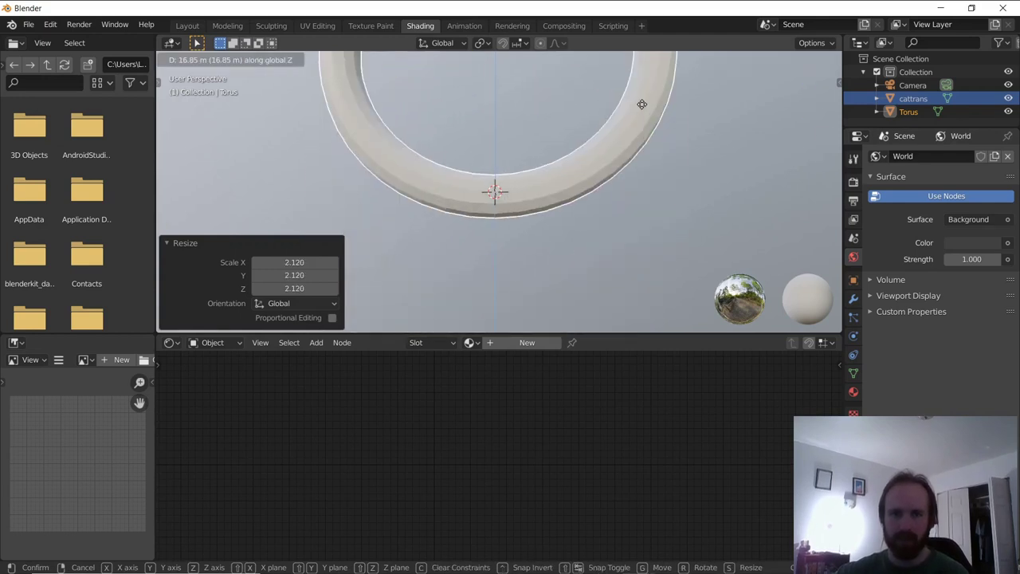
left_click(646, 112)
key("s")
left_click(703, 239)
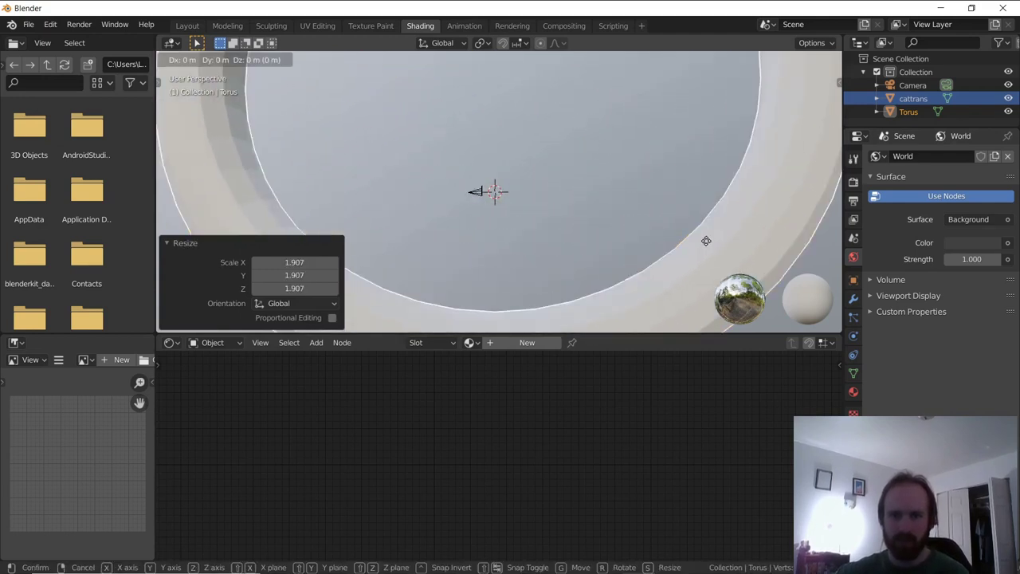
- Move the torus up 16.5 m along Z, and in camera view lower it by about 0.49 m
key("g")
key("z")
left_click(720, 119)
key("KP_0")
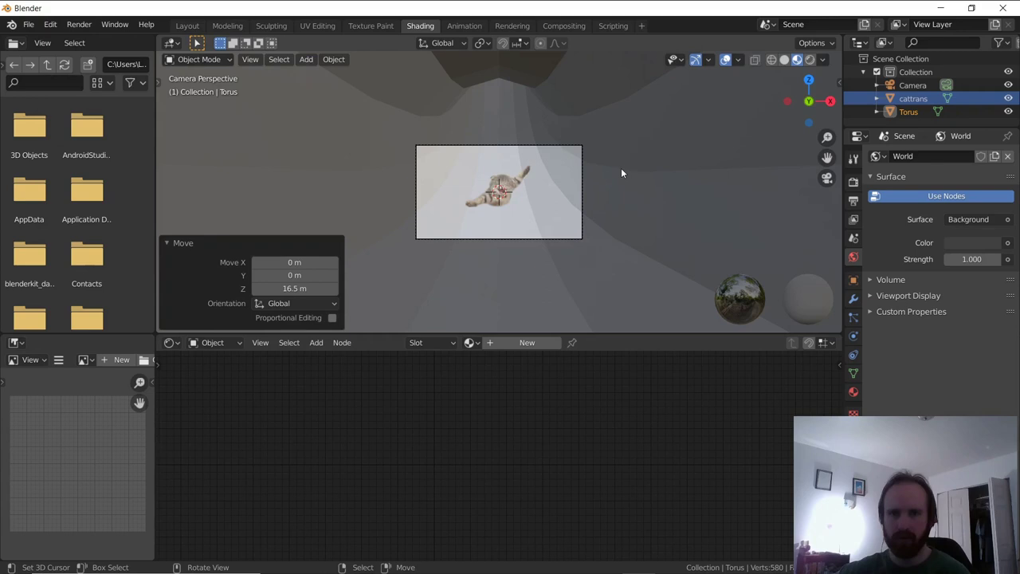
key("g")
key("z")
left_click(621, 212)
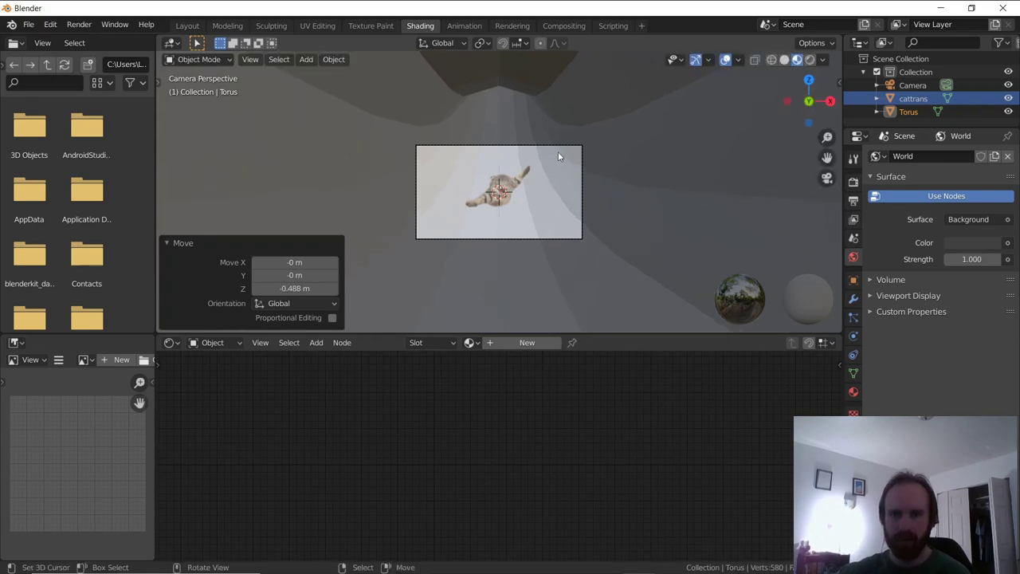
- Parent the cat image plane to the camera with the Object type
left_click(507, 187)
scroll(528, 147, "up", 4)
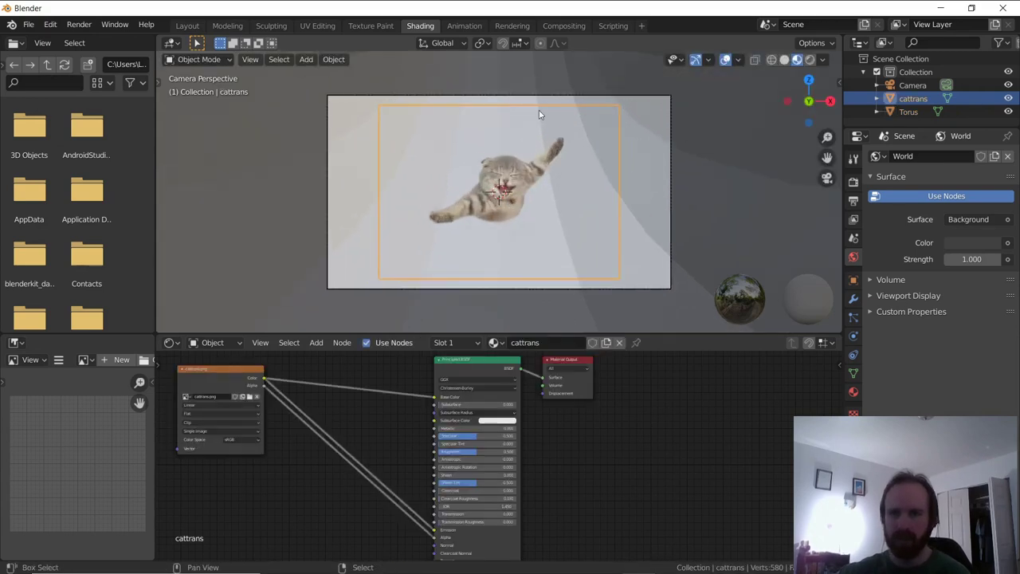
left_click(541, 96, "shift")
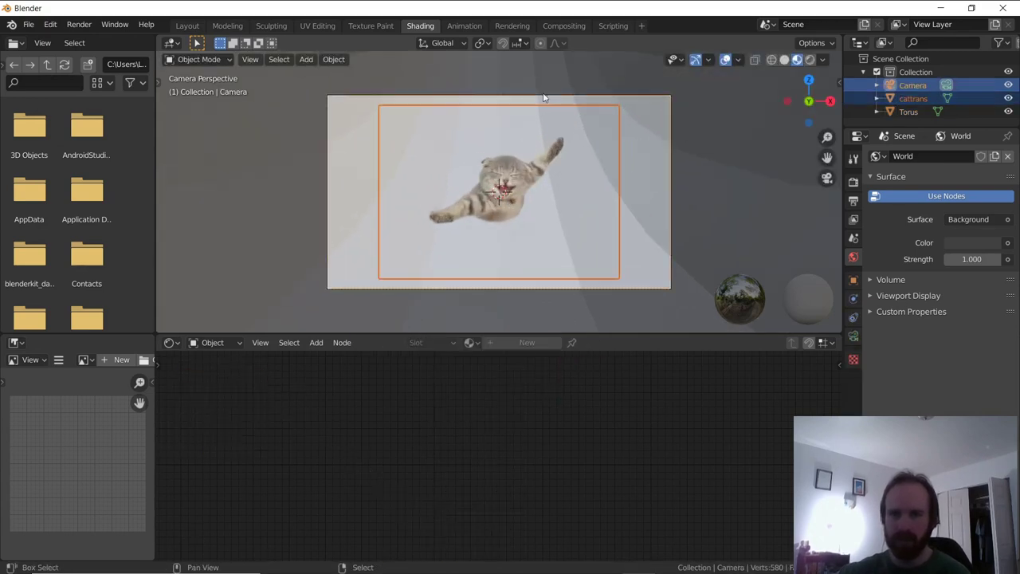
key("ctrl+p")
left_click(542, 94)
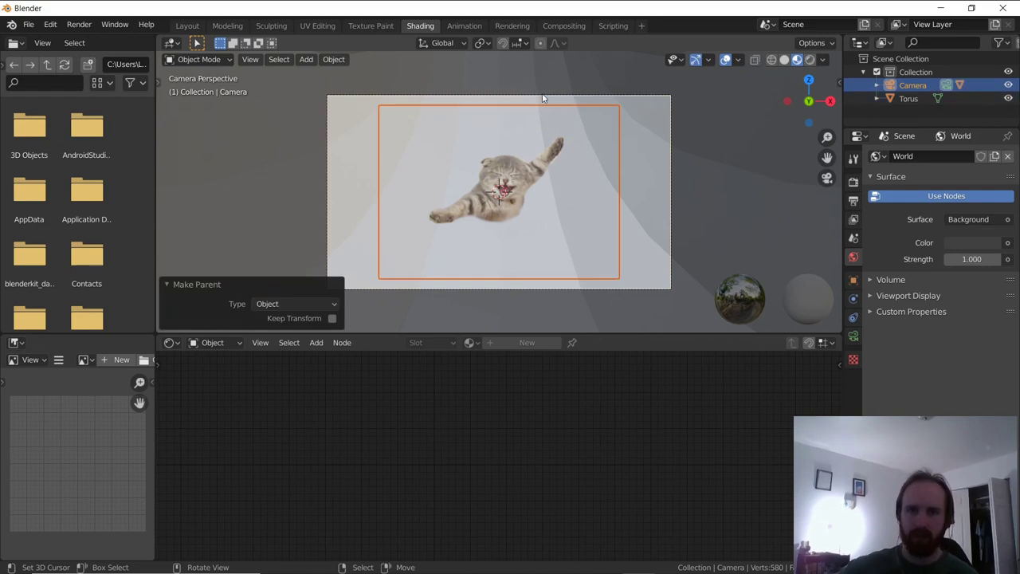
- Rotate the camera about 22.7° around the global X axis
left_click(480, 97)
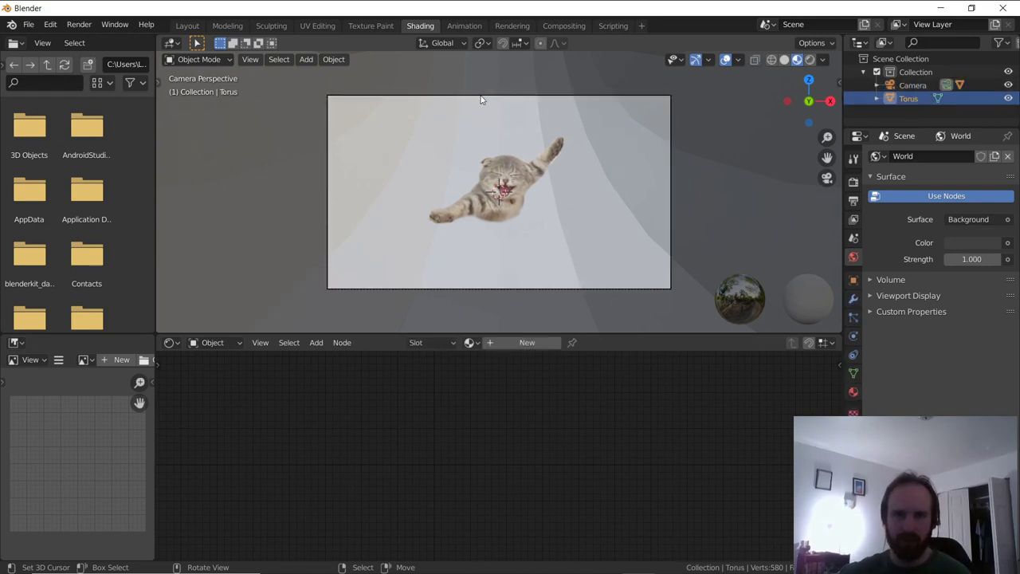
left_click(480, 96)
key("r")
key("x")
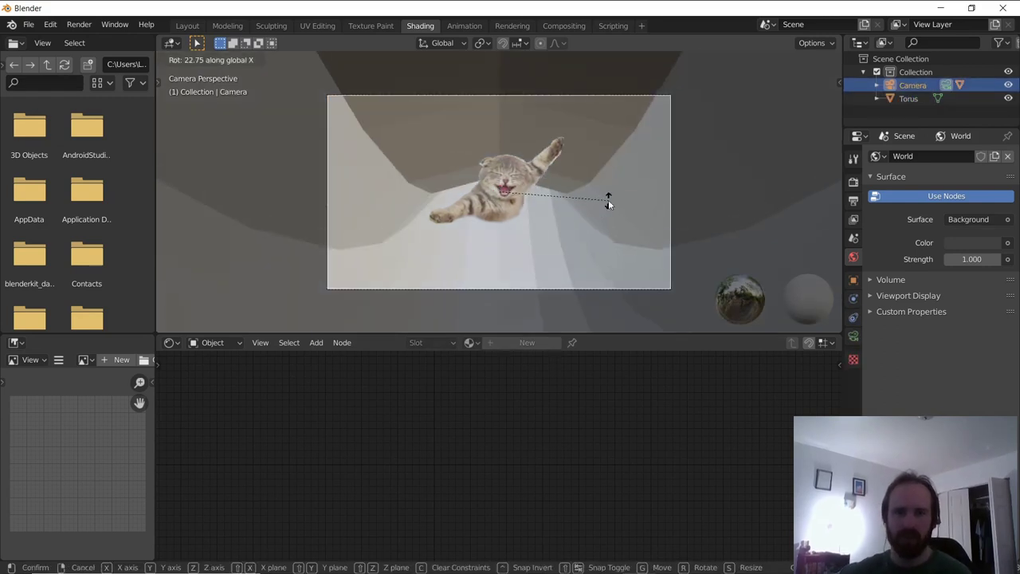
left_click(608, 199)
- Adjust the camera's height inside the torus along the global Z axis in two moves
key("g")
key("z")
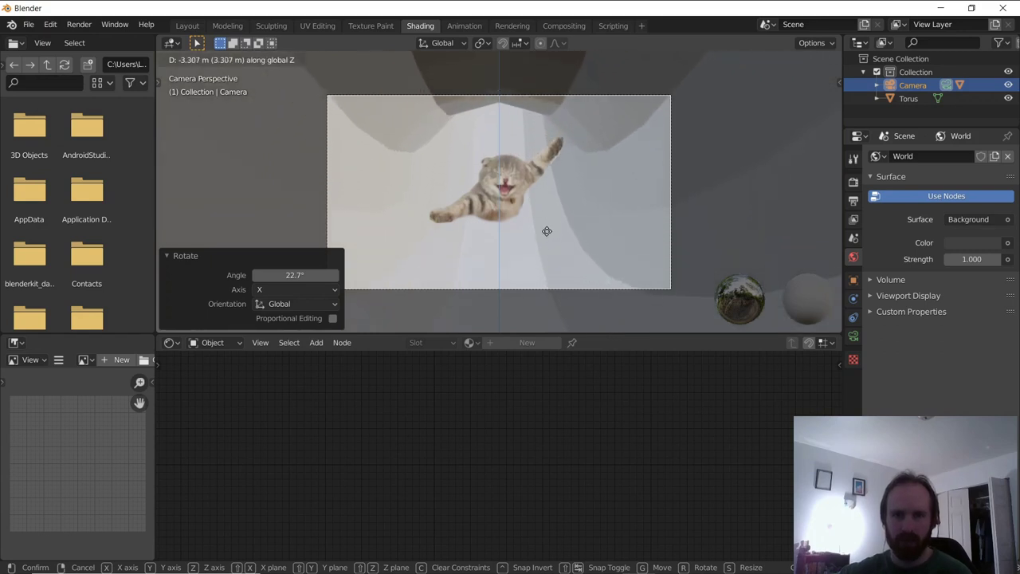
left_click(573, 213)
key("g")
key("z")
left_click(570, 199)
- Select the torus and enter Edit Mode for its whole mesh, viewed from outside
left_click(568, 149)
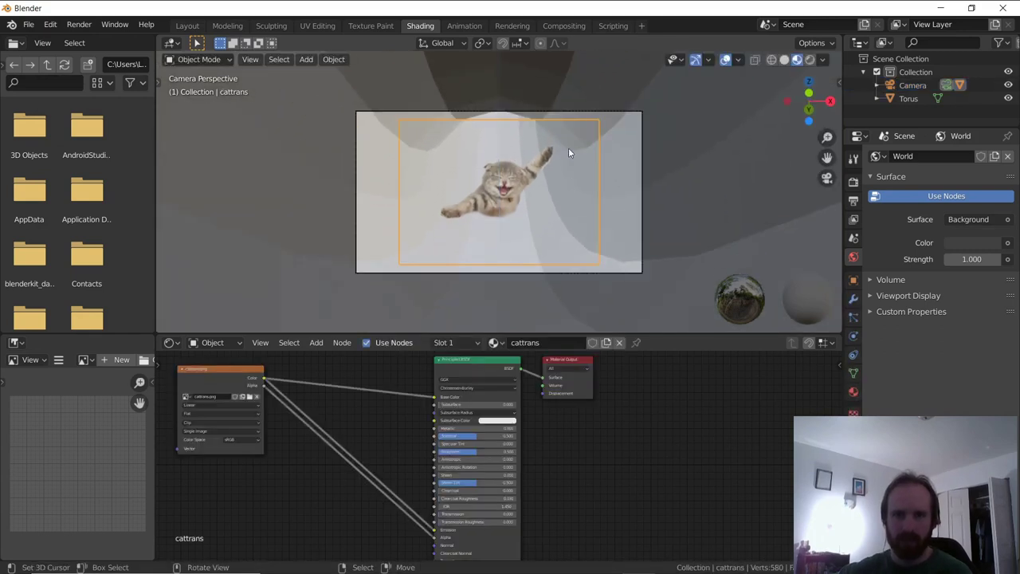
left_click(593, 100)
middle_click_drag(614, 98, 603, 144)
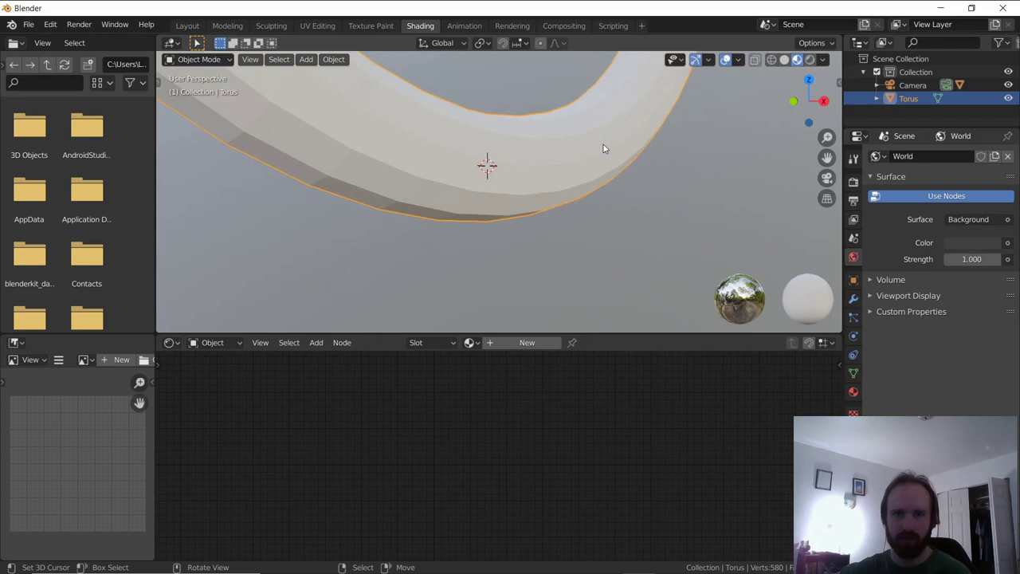
key("Tab")
scroll(644, 147, "down", 3)
key("alt+s")
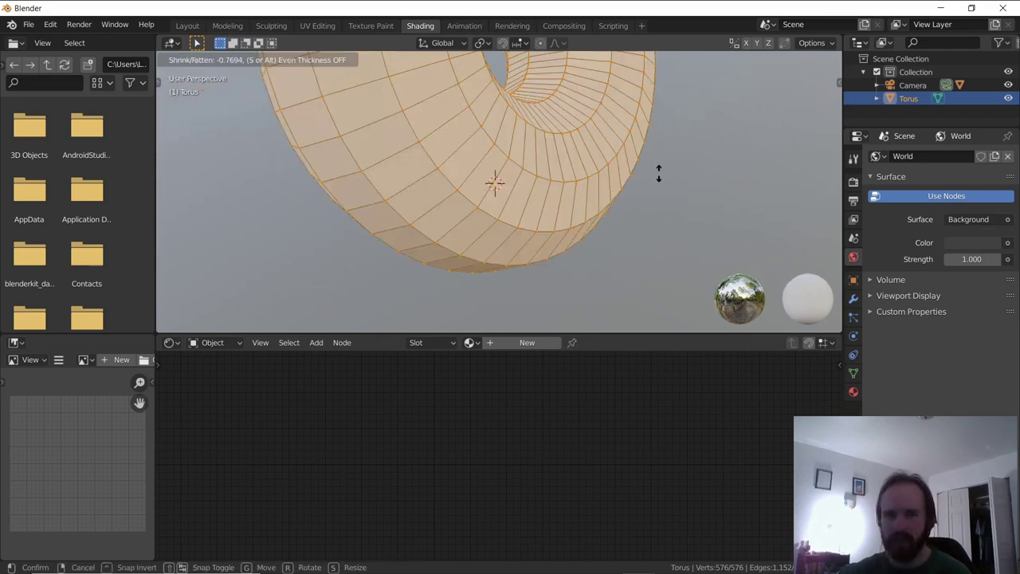
key("minus")
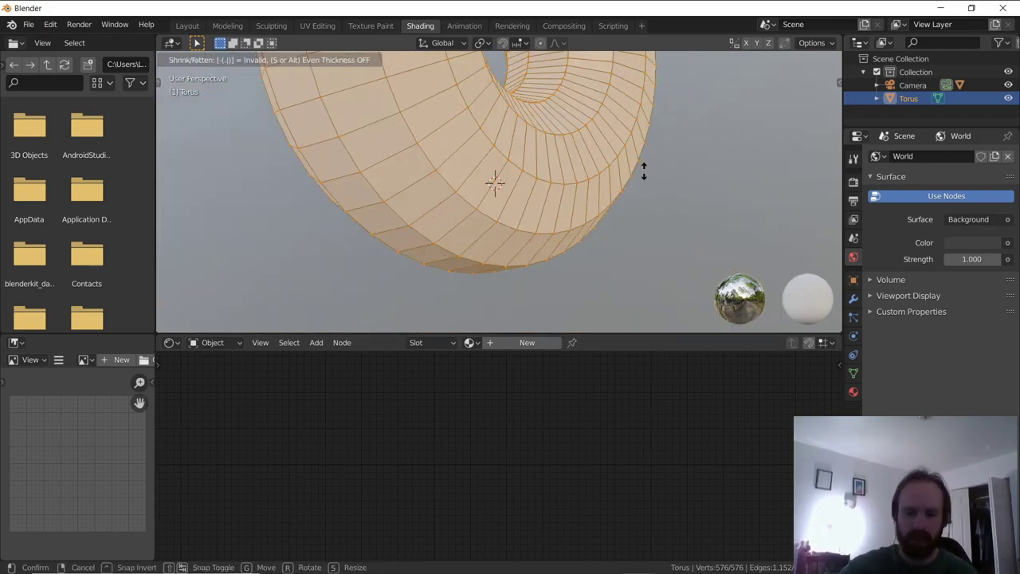
type(".5")
key("BackSpace")
key("BackSpace")
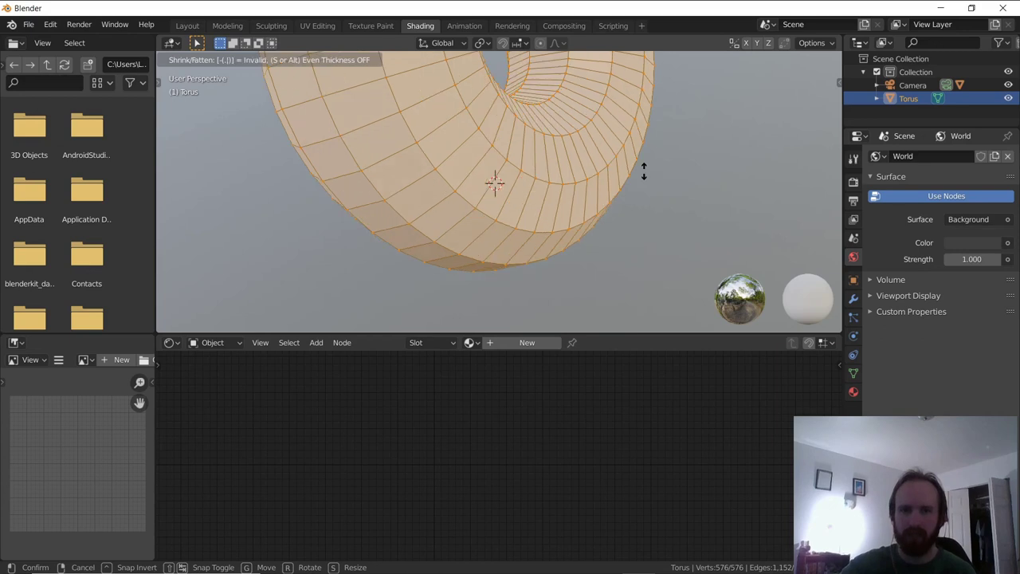
key("Escape")
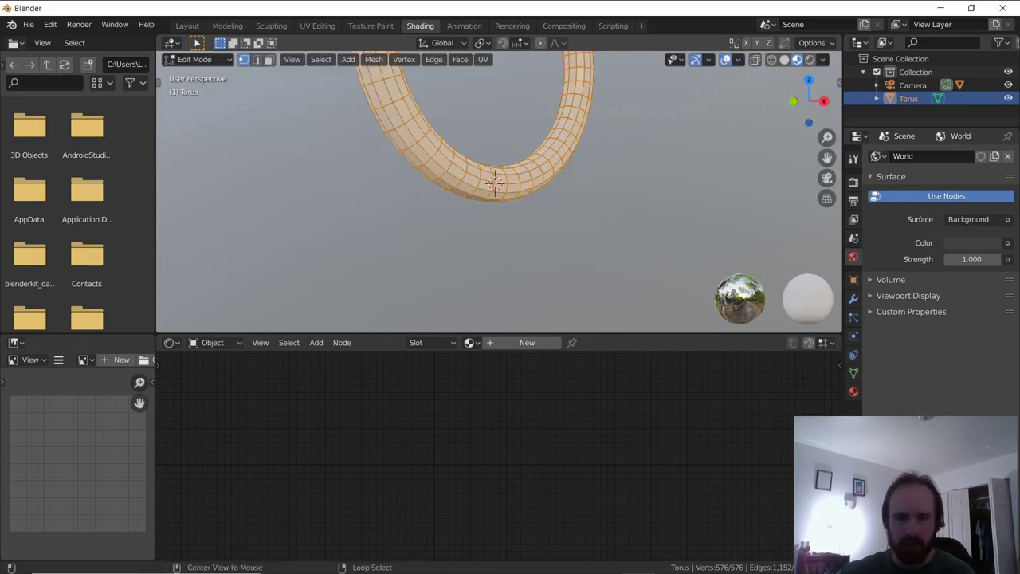
- Thicken the torus tube with a Shrink/Fatten offset of 0.2 m and return to Object Mode
key("alt+s")
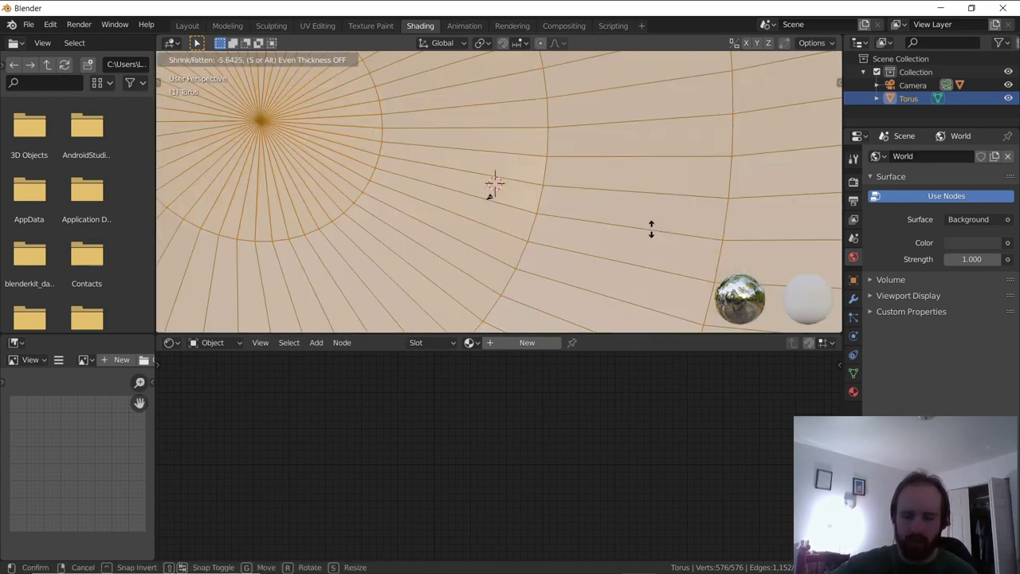
type(".1")
key("minus")
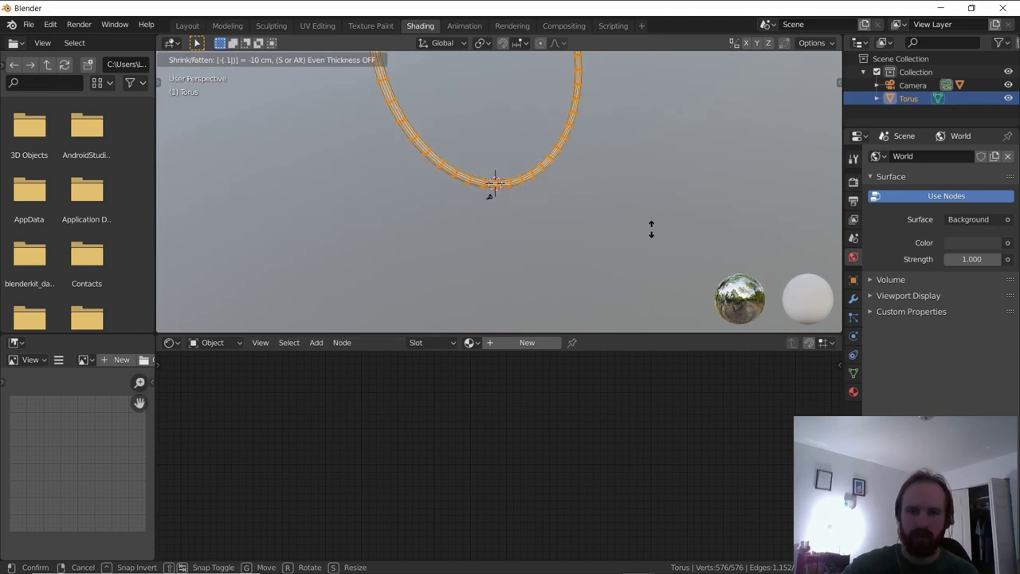
key("BackSpace")
type("3")
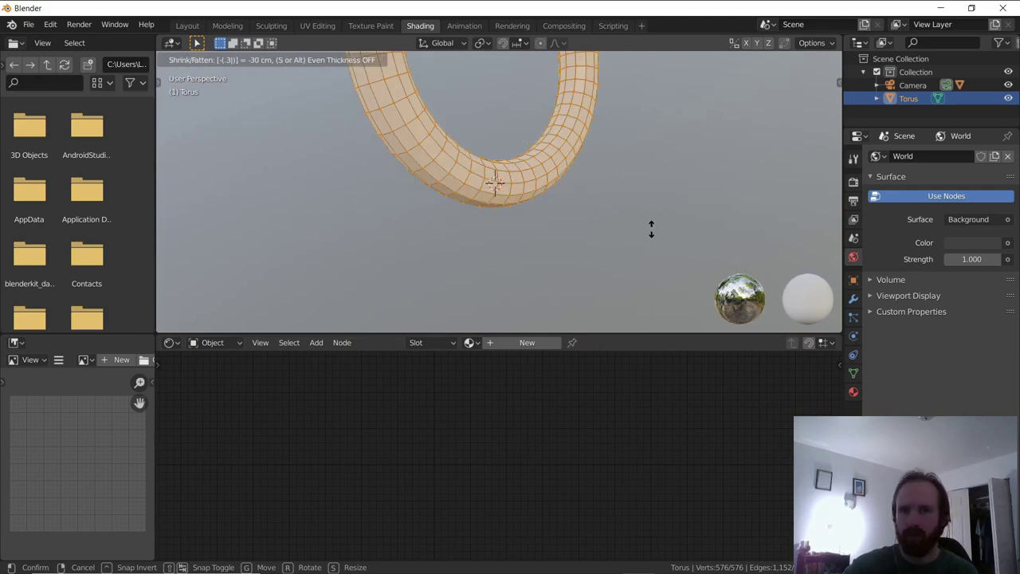
key("minus")
key("BackSpace")
type("2")
key("Return")
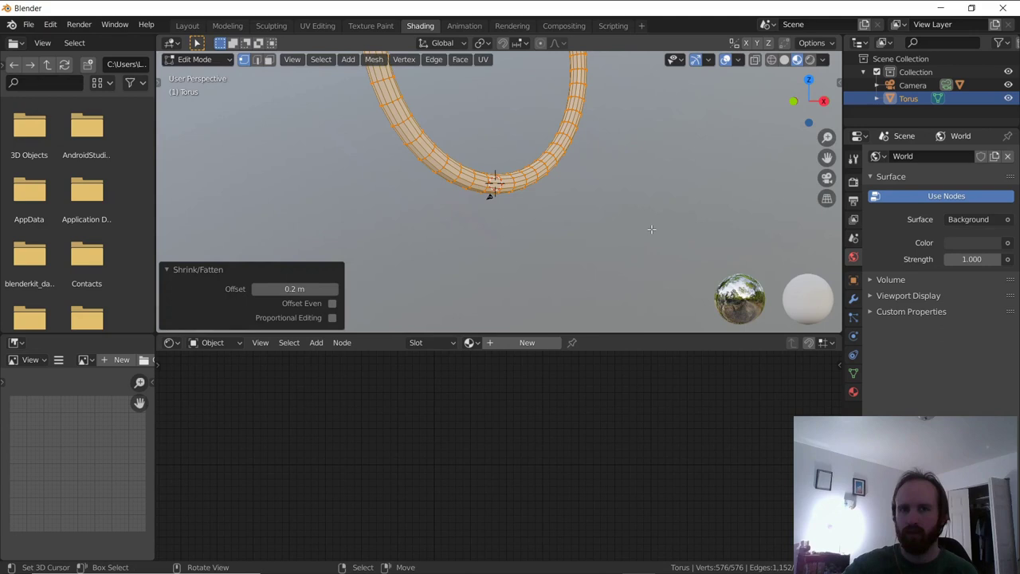
key("Tab")
- Adjust the torus's height along the global Z axis while looking through the camera
scroll(579, 173, "up", 4)
key("KP_0")
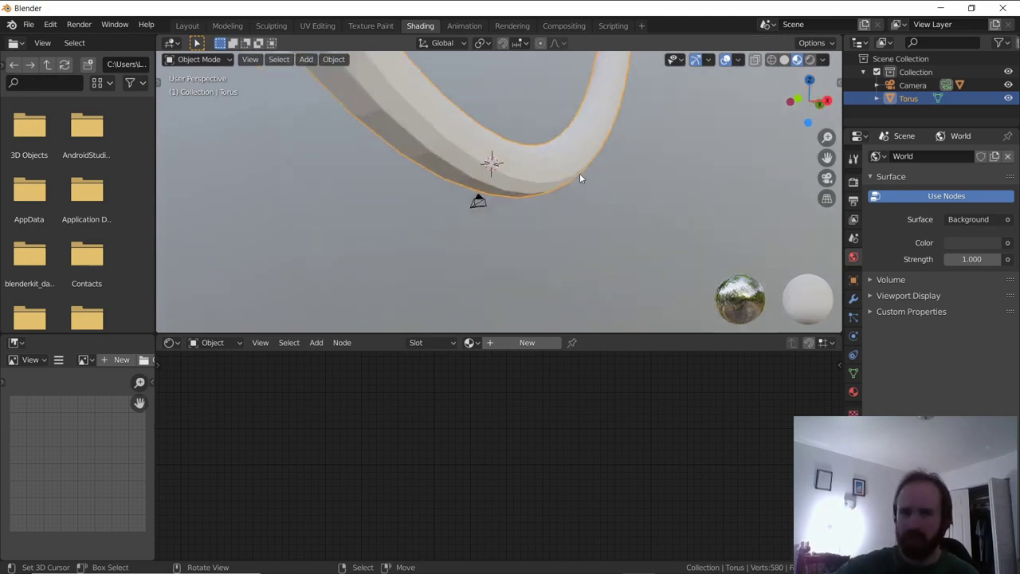
key("g")
key("z")
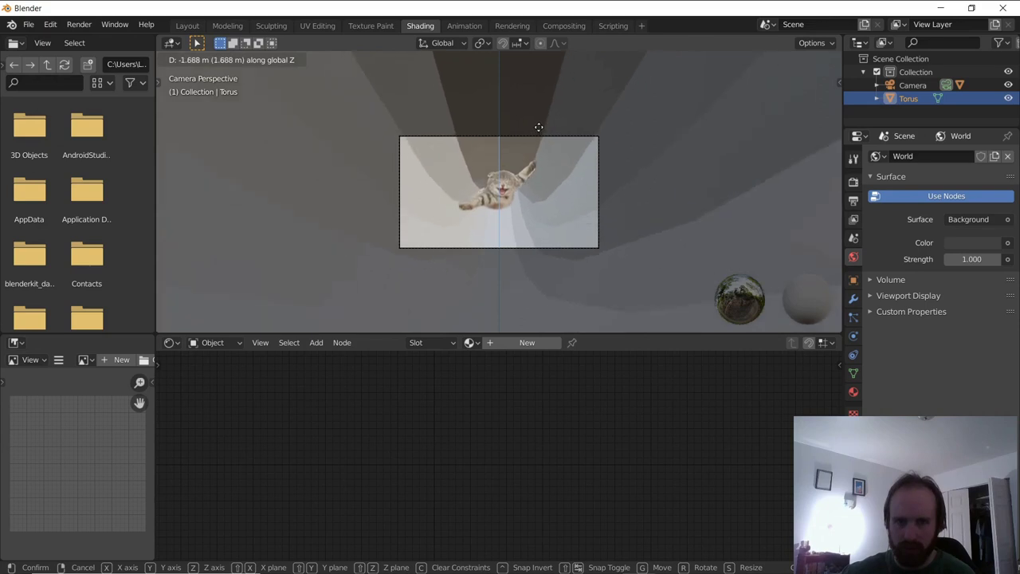
left_click(519, 152)
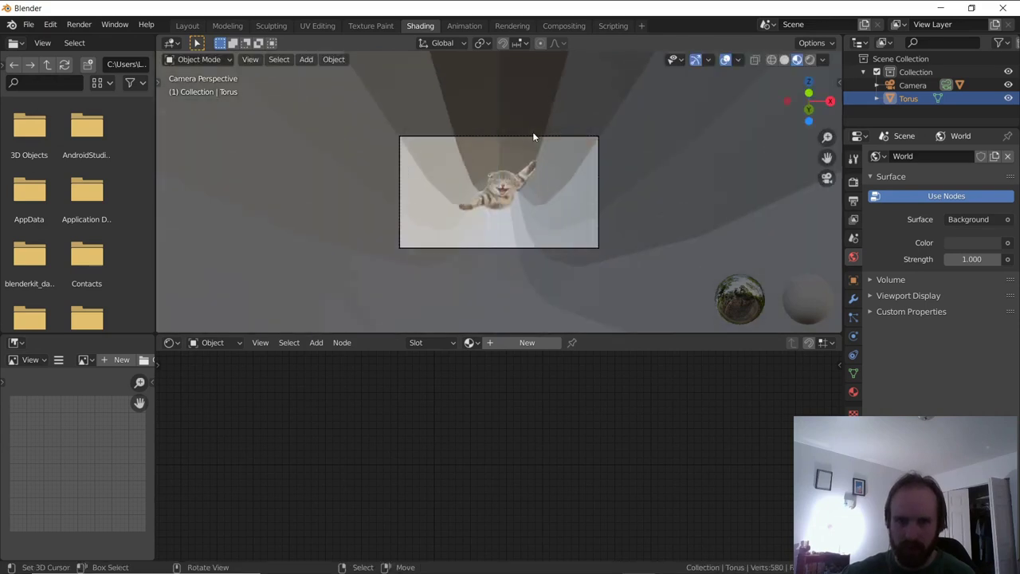
- Move the camera by about -0.058 m in X, 0.134 m in Y and -0.319 m in Z
left_click(533, 137)
key("g")
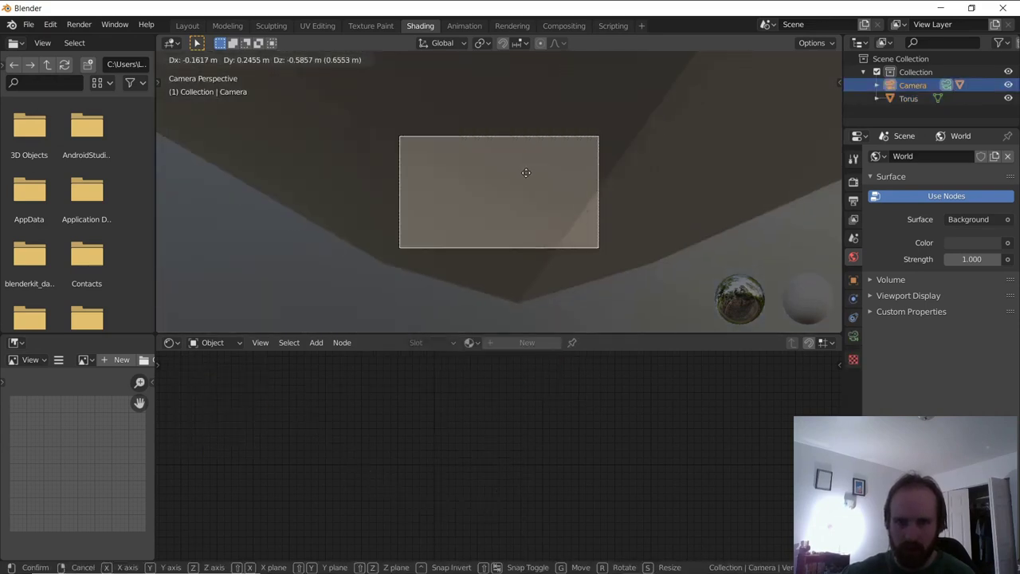
left_click(530, 162)
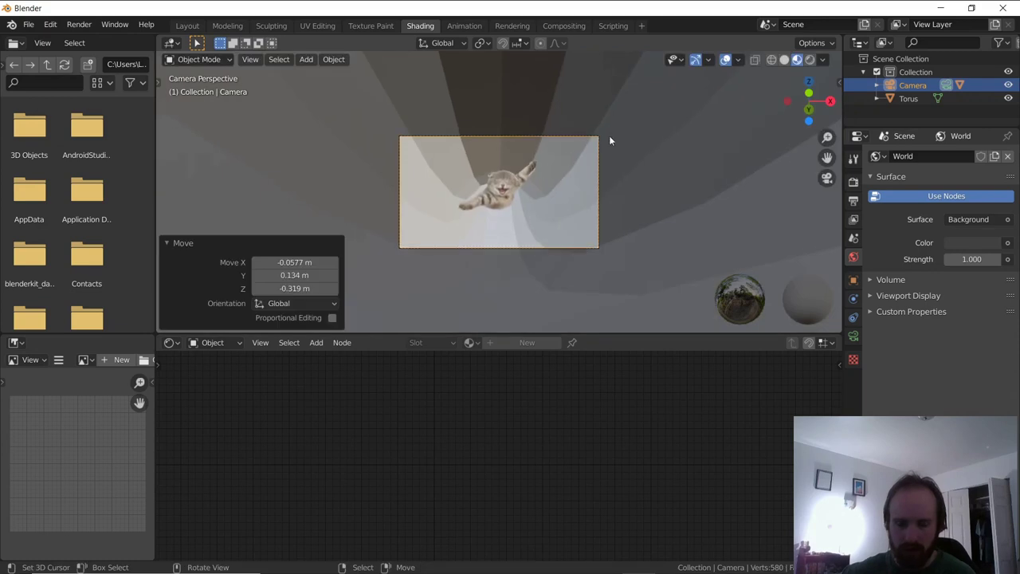
- Tilt the camera around the global X axis to refine how the tube is framed behind the cat
key("r")
key("x")
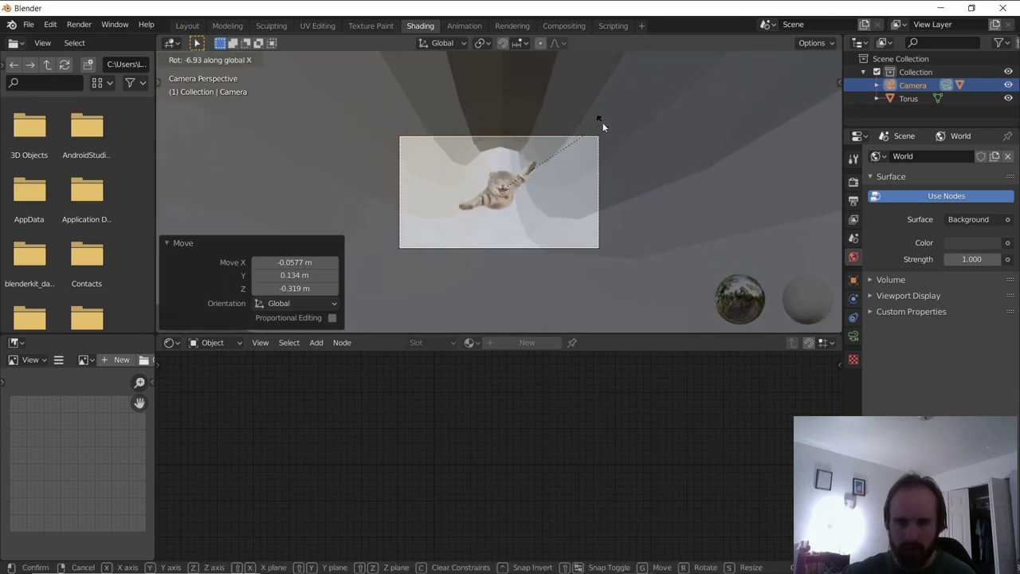
left_click(593, 150)
scroll(604, 121, "down", 3)
left_click(603, 123)
scroll(598, 152, "down", 4)
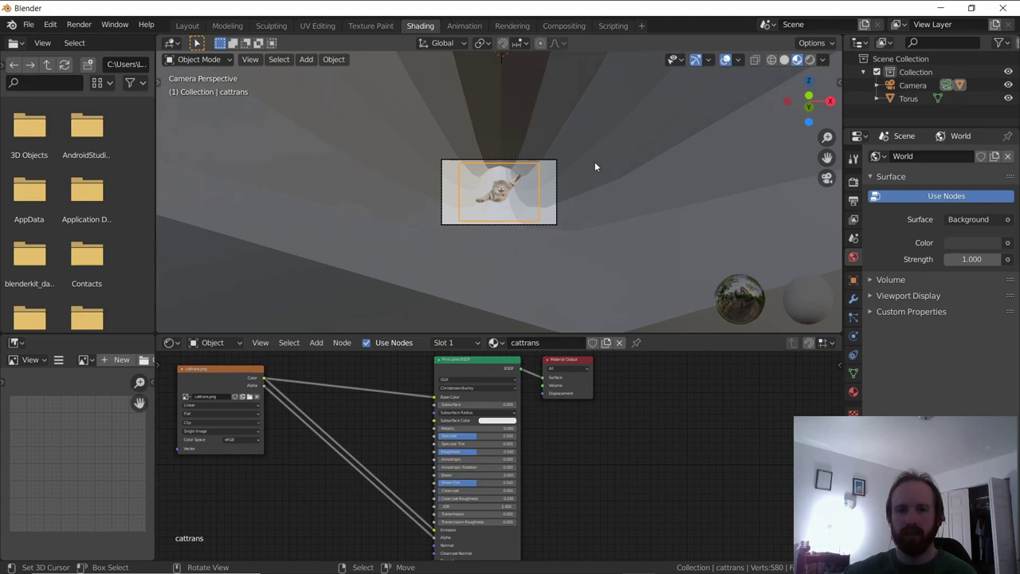
- Create a new material on the torus and delete its Principled BSDF node
middle_click_drag(660, 218, 633, 154)
scroll(630, 154, "down", 3)
left_click(626, 157)
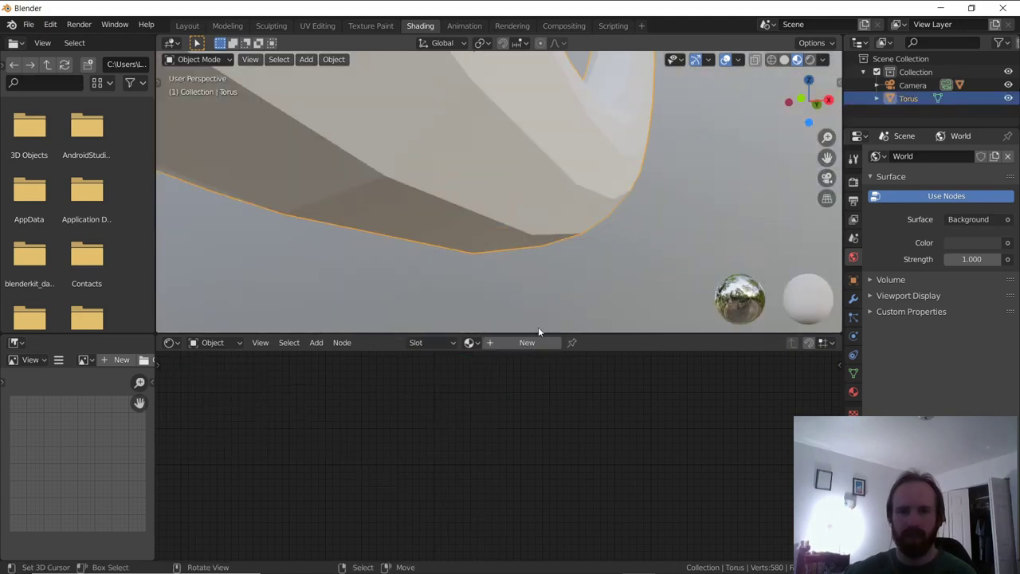
left_click(549, 343)
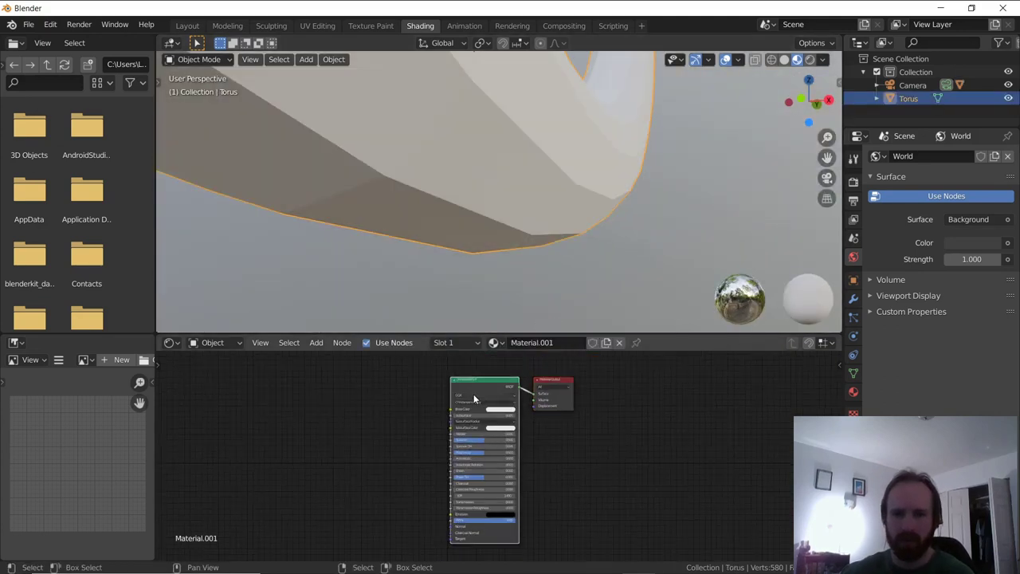
key("x")
- Add an Emission shader and connect it to the Surface input of the Material Output
left_click(316, 342)
type("e")
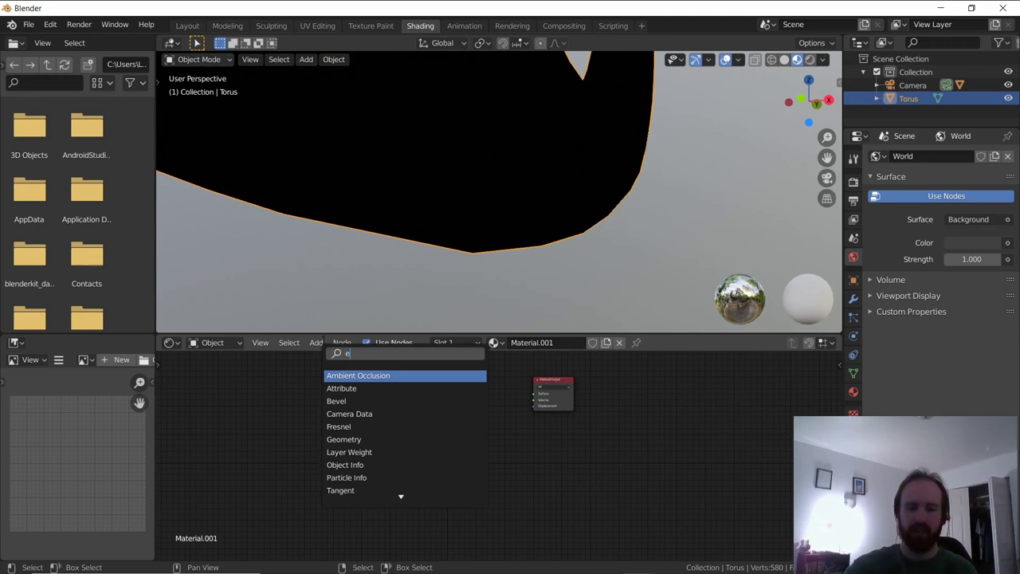
type("m")
key("Return")
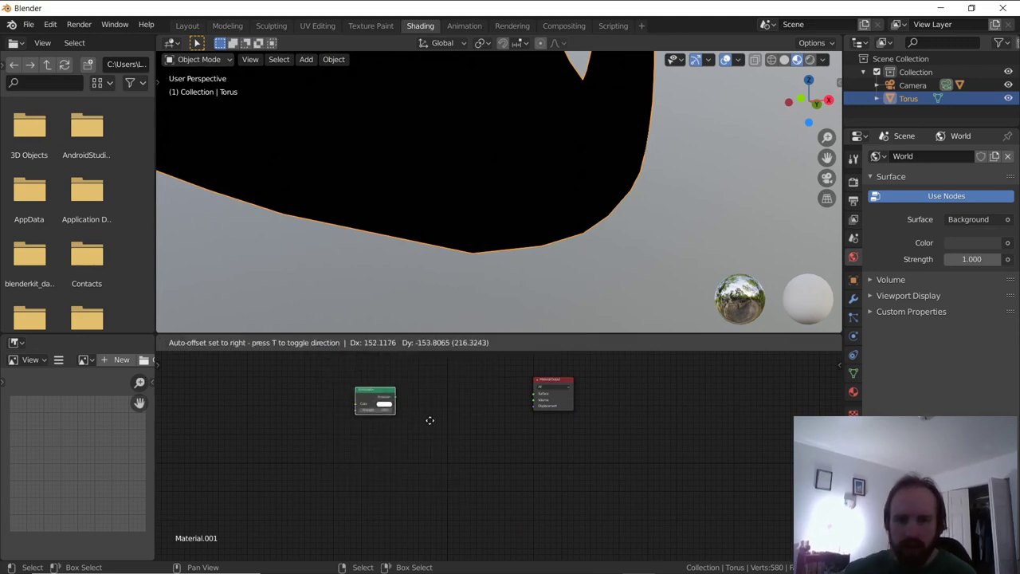
left_click(457, 420)
left_click_drag(423, 395, 534, 395)
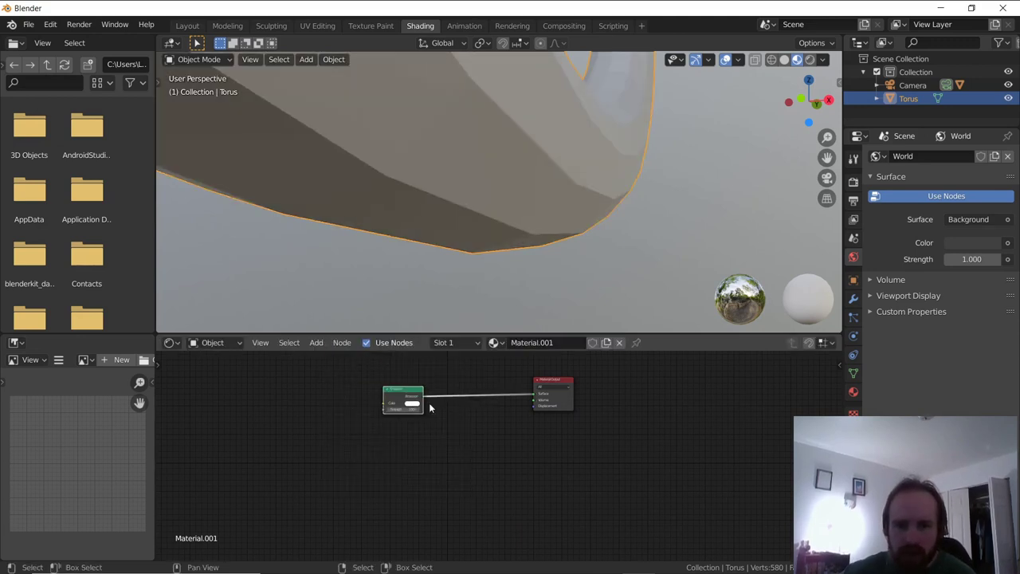
- Add a Noise Texture node and connect its Color output to the Emission shader's Color input
scroll(430, 407, "up", 2)
middle_click_drag(396, 420, 610, 487)
scroll(610, 487, "up", 3)
left_click(316, 342)
left_click(324, 361)
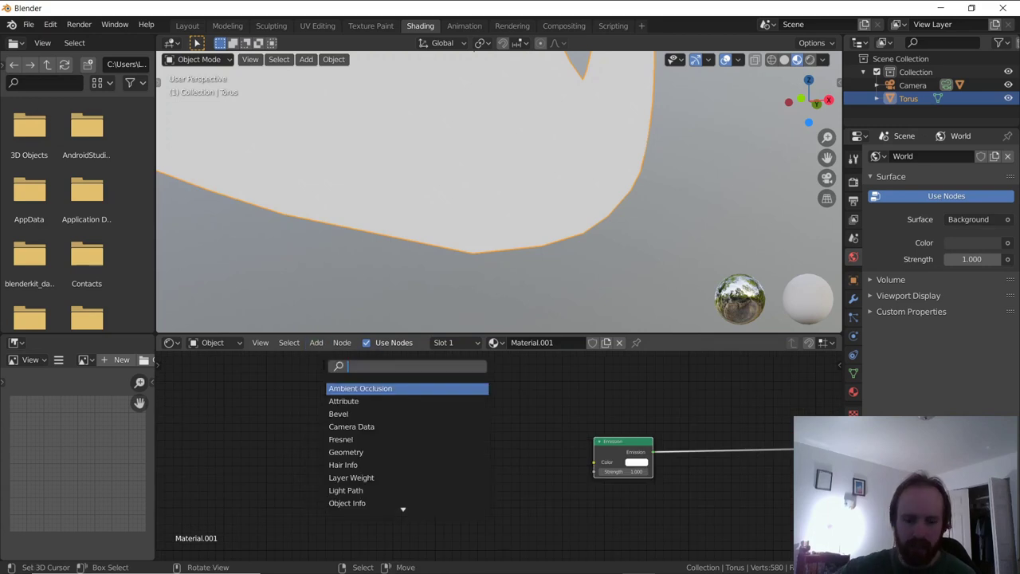
type("vo")
key("BackSpace")
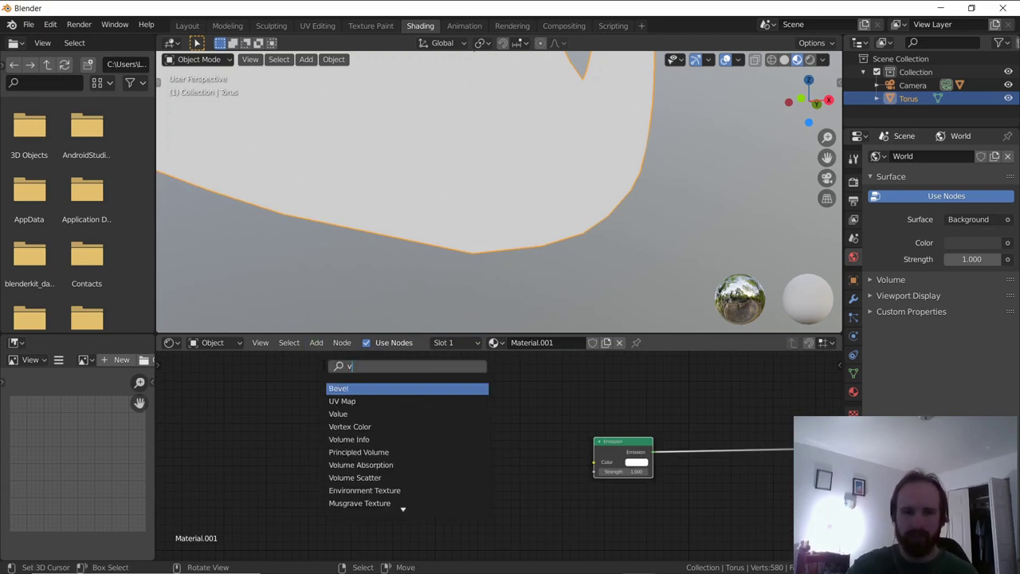
key("BackSpace")
type("noi")
key("Return")
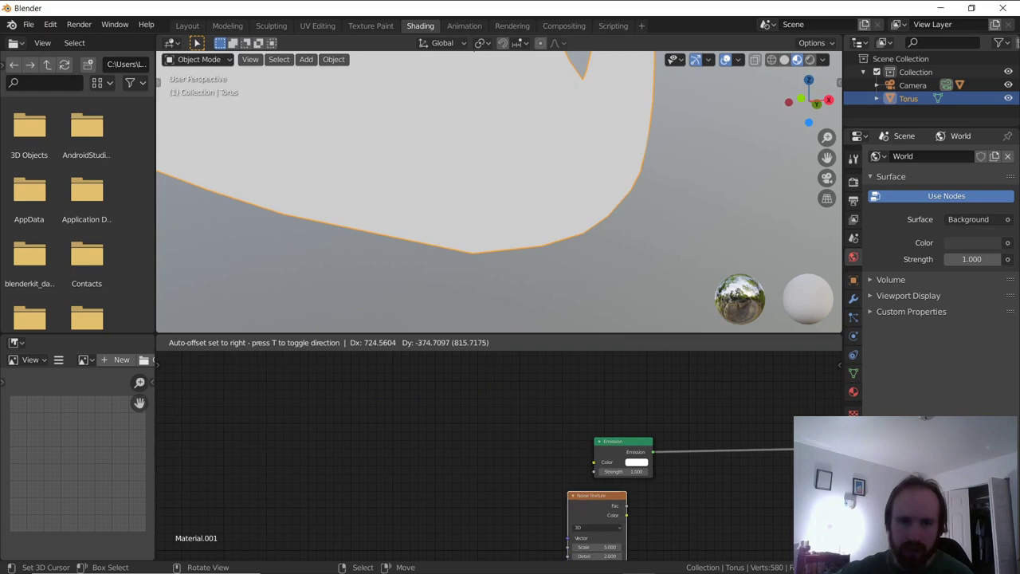
left_click(360, 385)
left_click_drag(420, 399, 533, 465)
left_click_drag(596, 463, 594, 462)
- Add a ColorRamp node between the Noise Texture's Color output and the Emission shader's Color input
left_click(315, 342)
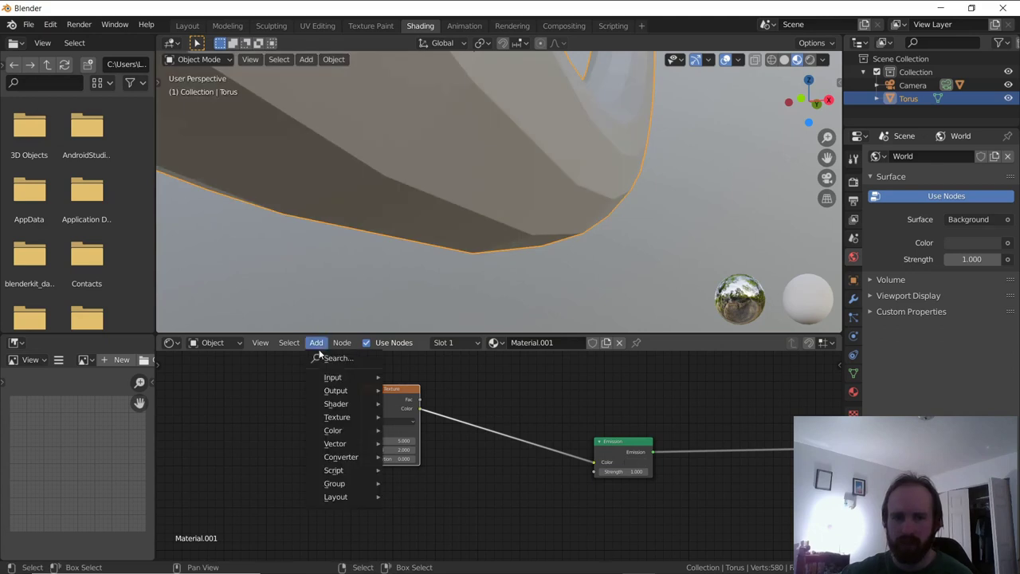
left_click(333, 360)
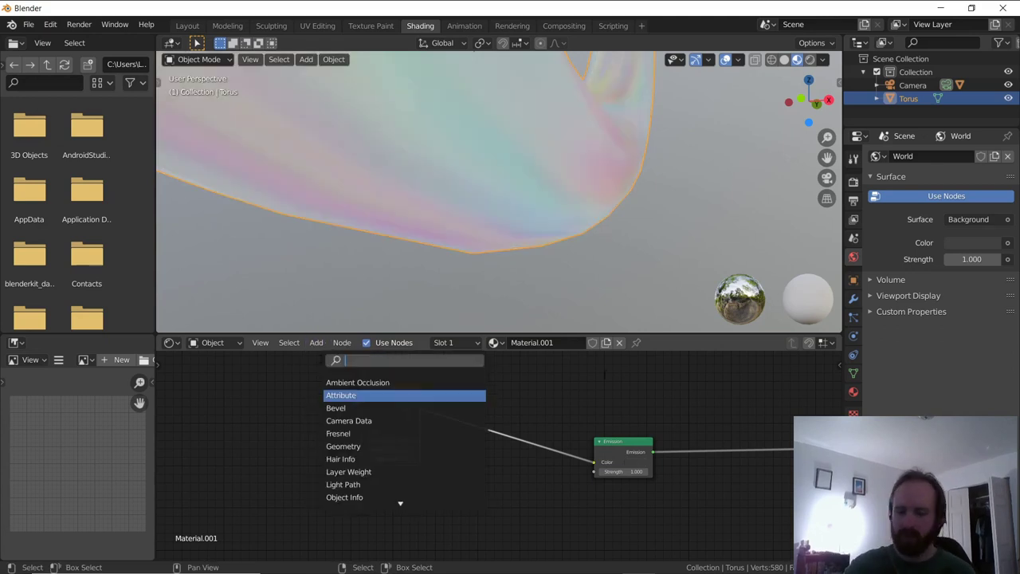
type("col")
key("Down")
key("Return")
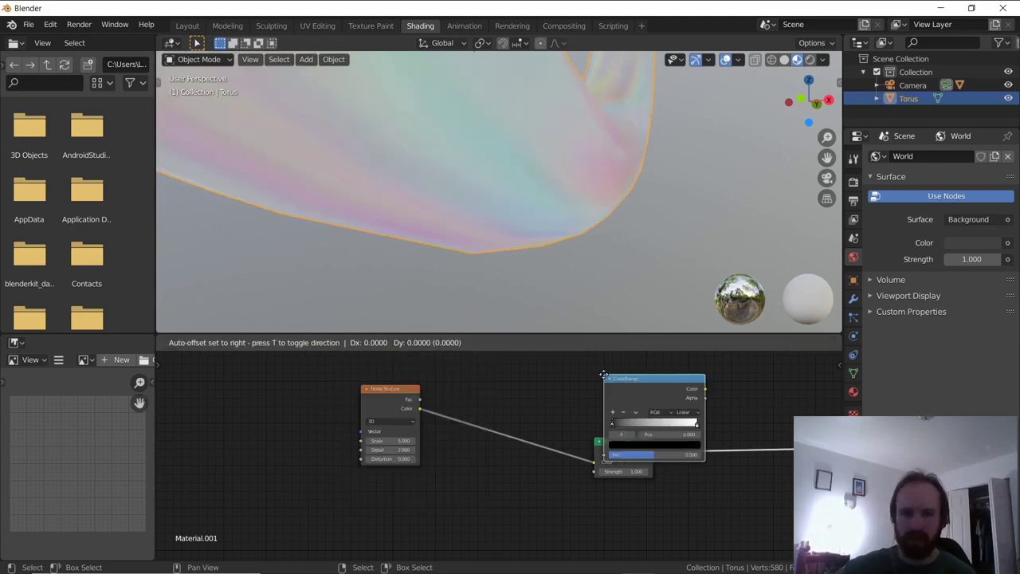
left_click(440, 405)
scroll(593, 533, "up", 5)
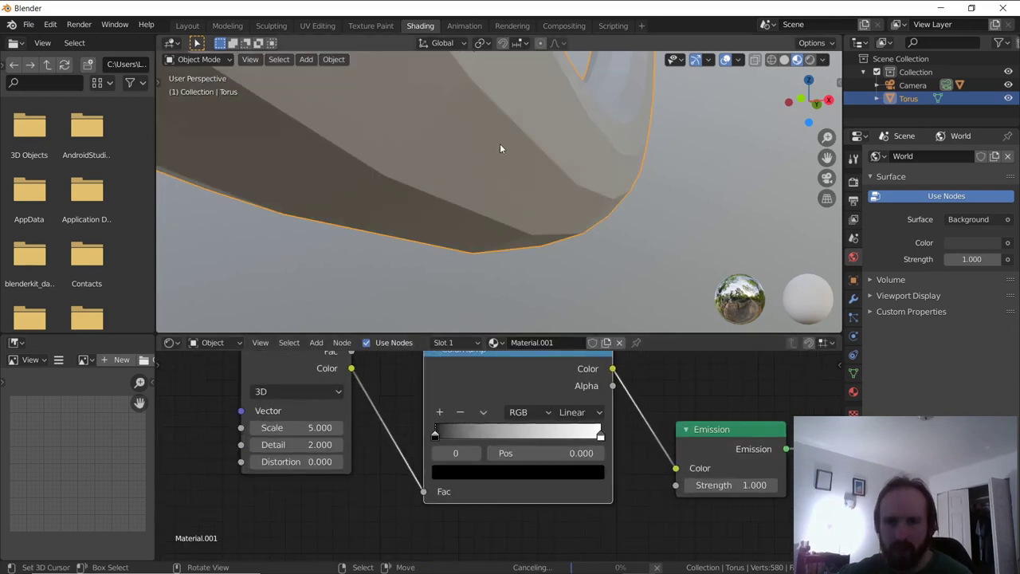
- Look through the camera and change the ColorRamp's white end stop to fully saturated red
key("KP_0")
left_click(599, 435)
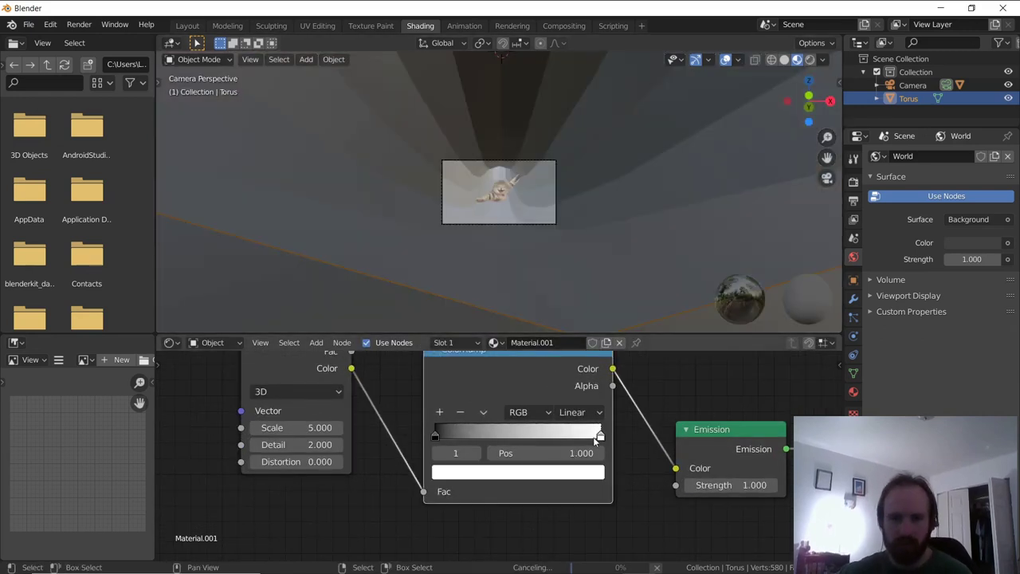
left_click(581, 473)
left_click_drag(497, 303, 499, 360)
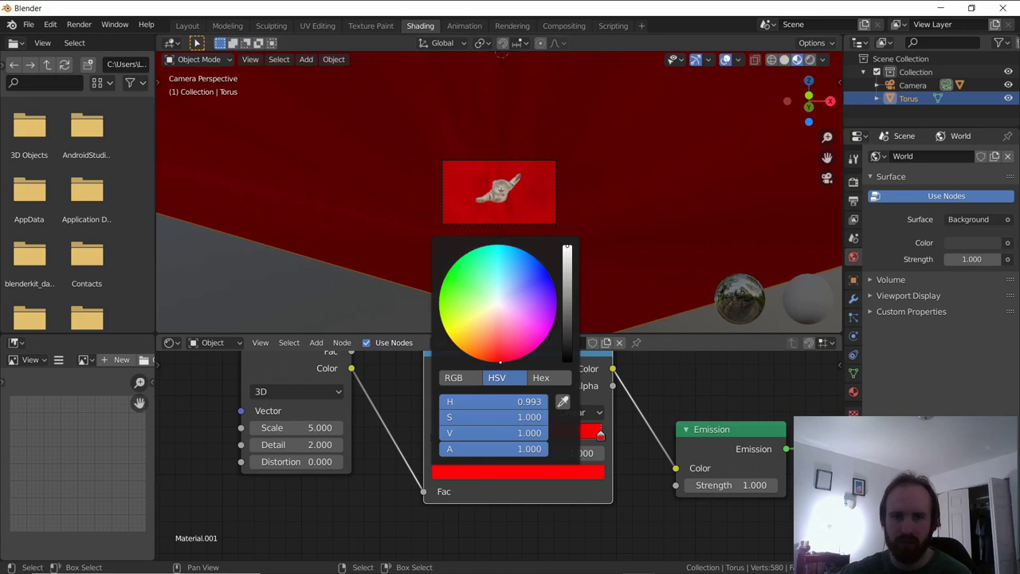
- Change the ColorRamp's black start stop to a bright, saturated blue-violet
left_click(436, 436)
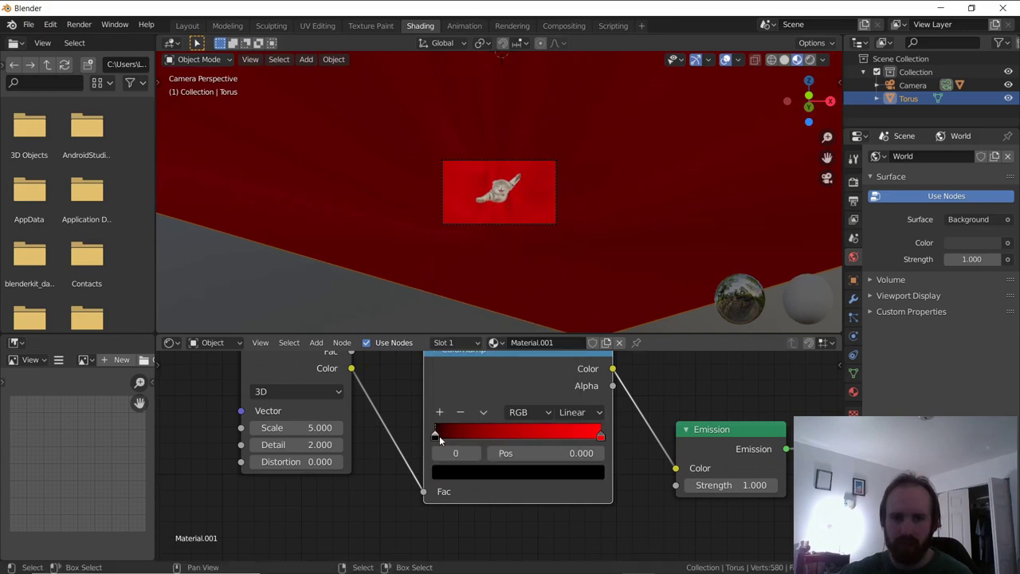
left_click(472, 471)
left_click_drag(527, 309, 555, 293)
left_click_drag(567, 279, 567, 244)
scroll(546, 176, "up", 3)
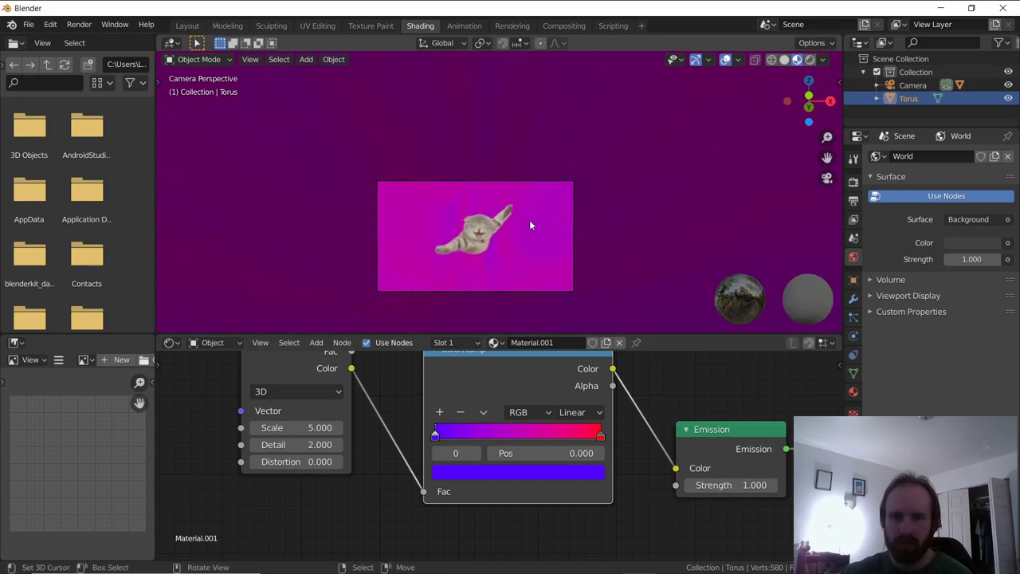
- Move the ColorRamp's blue-violet stop to position 0.511 and set the Noise Texture scale to 10.7
left_click_drag(465, 434, 544, 433)
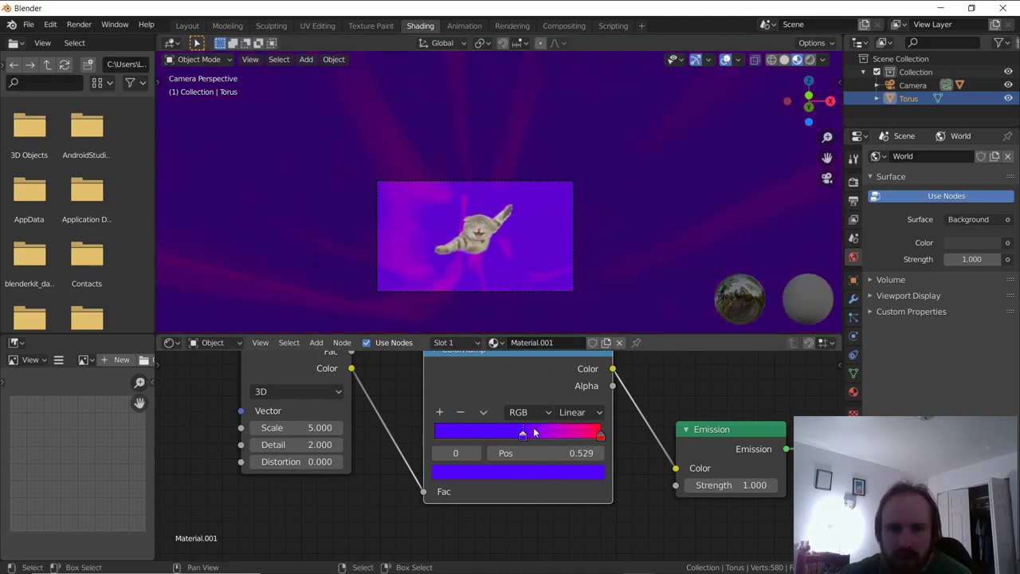
left_click_drag(296, 427, 343, 427)
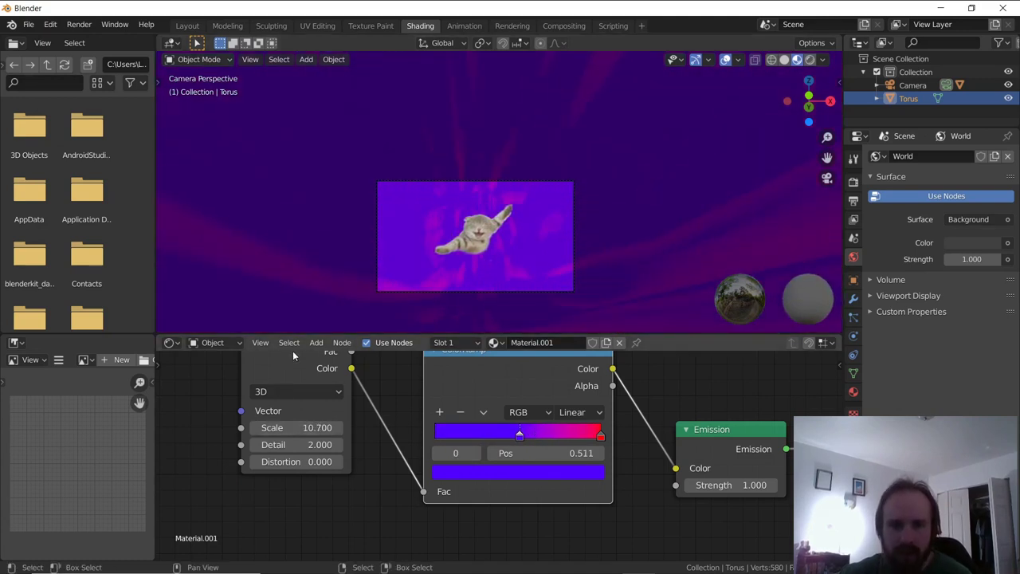
- Add Texture Coordinate and Mapping nodes to the Noise Texture, feeding the Mapping vector from the Object output
middle_click_drag(292, 351, 468, 389)
key("ctrl+t")
scroll(412, 412, "down", 2)
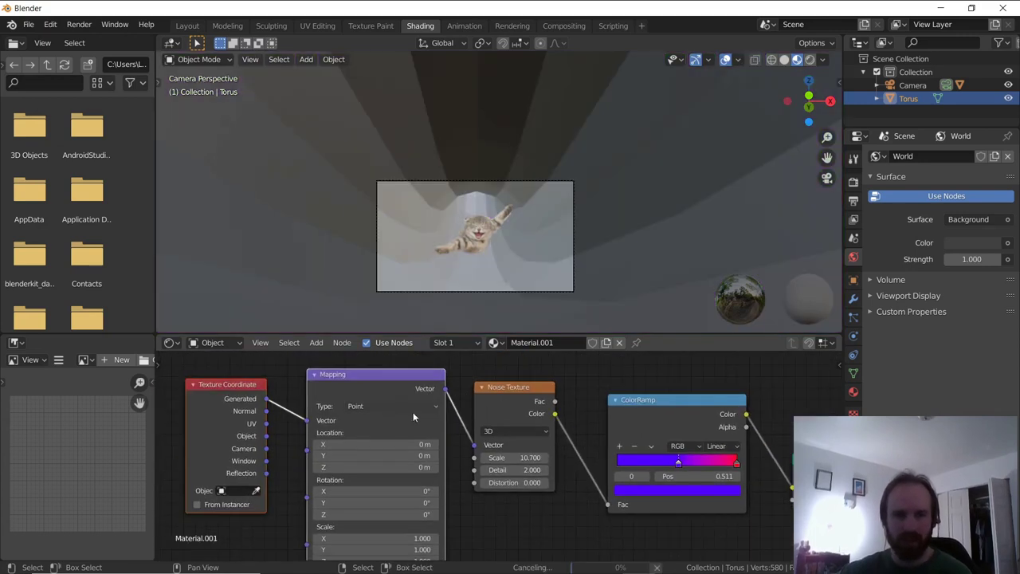
scroll(413, 412, "down", 1)
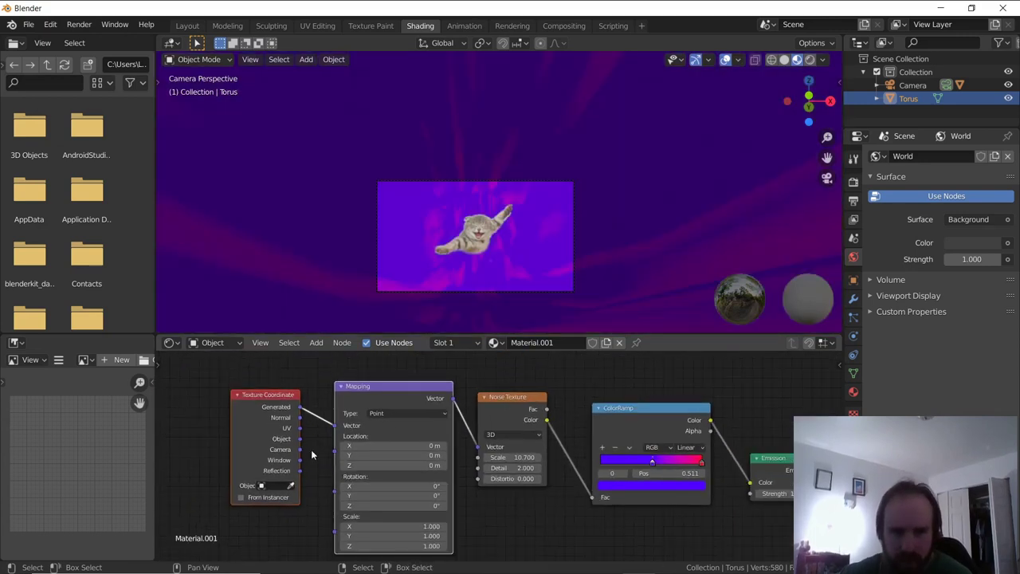
left_click_drag(335, 428, 335, 426)
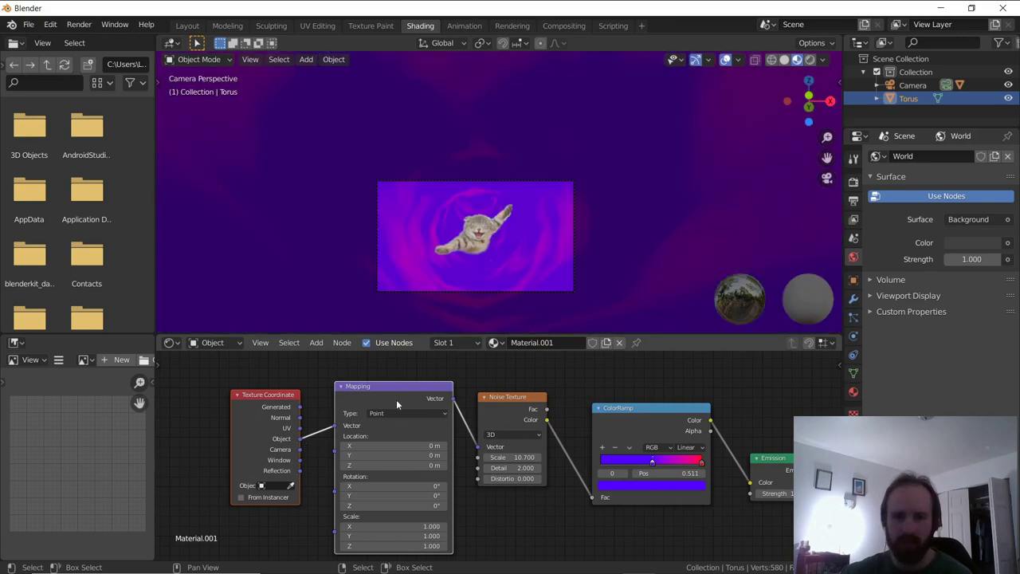
scroll(490, 247, "up", 4)
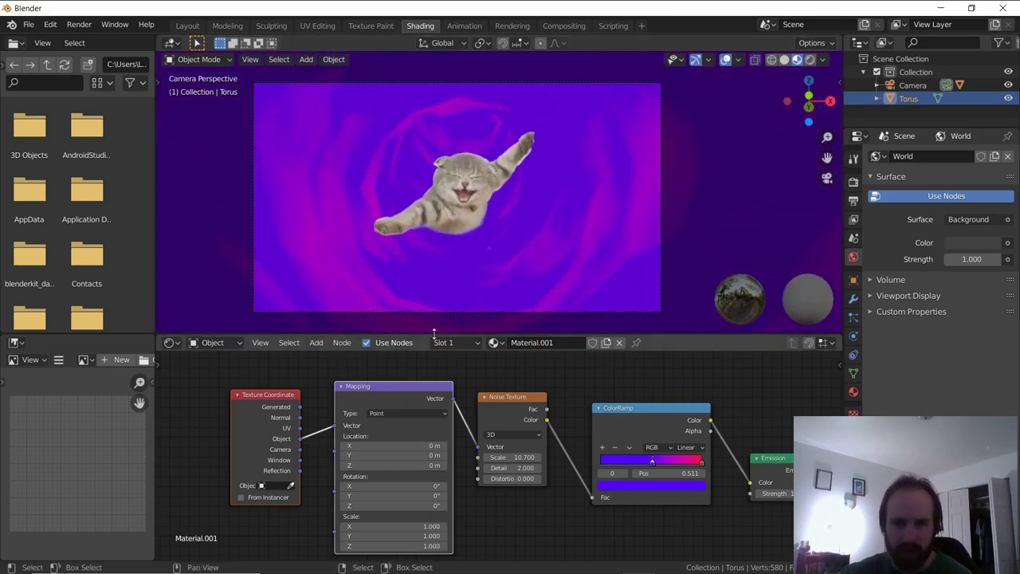
left_click(549, 284)
left_click(852, 298)
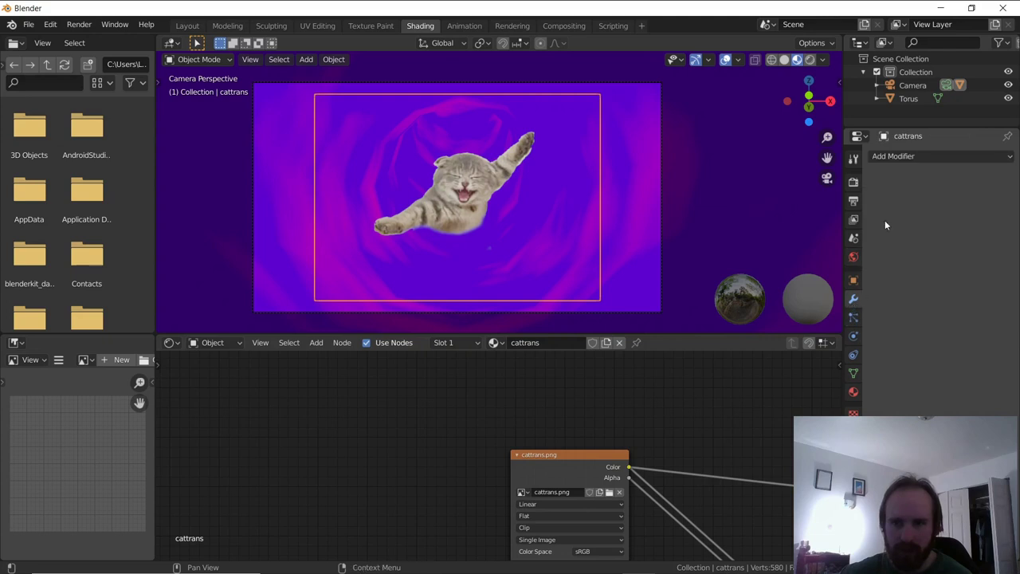
left_click(900, 157)
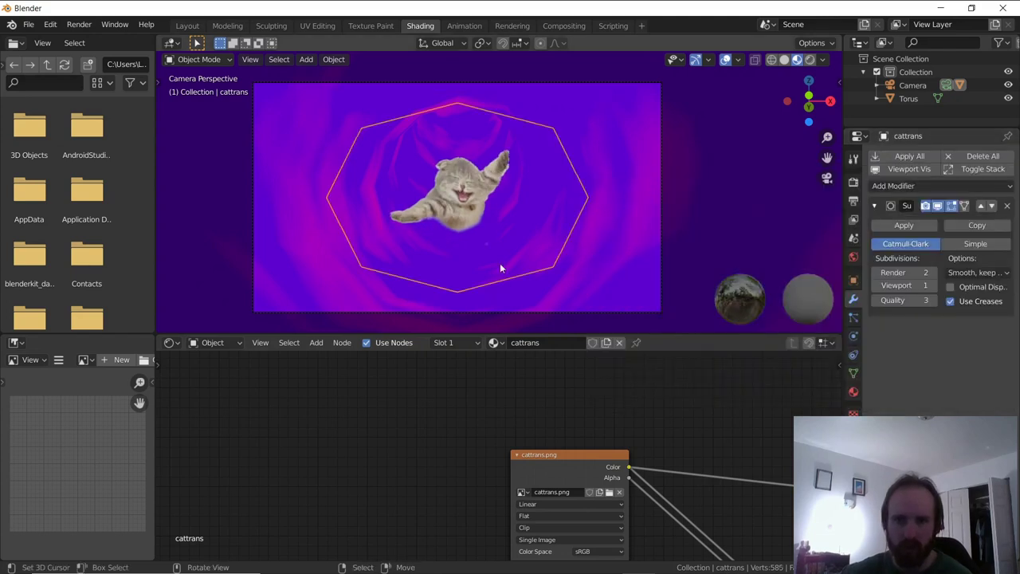
left_click(1006, 206)
- Add a Subdivision Surface modifier to the torus
left_click(636, 165)
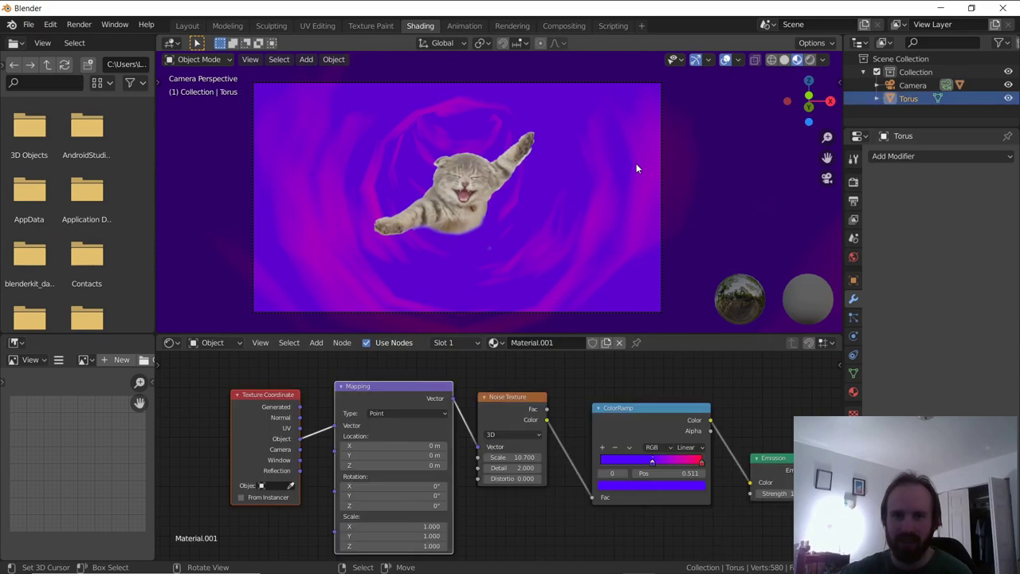
left_click(918, 155)
left_click(755, 372)
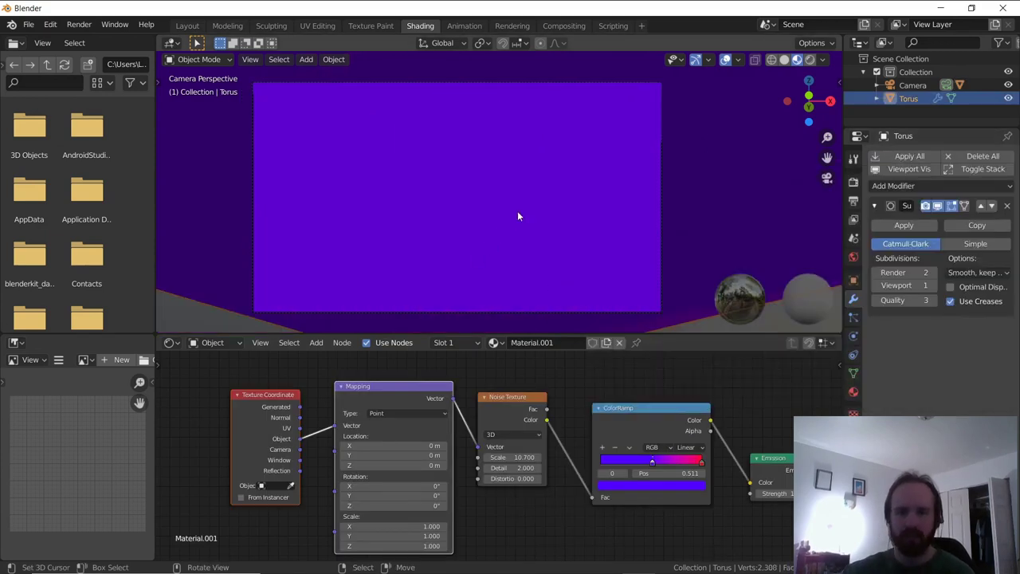
- Scale the torus by about 1.006 and move it down about 0.09 m along global Z
key("s")
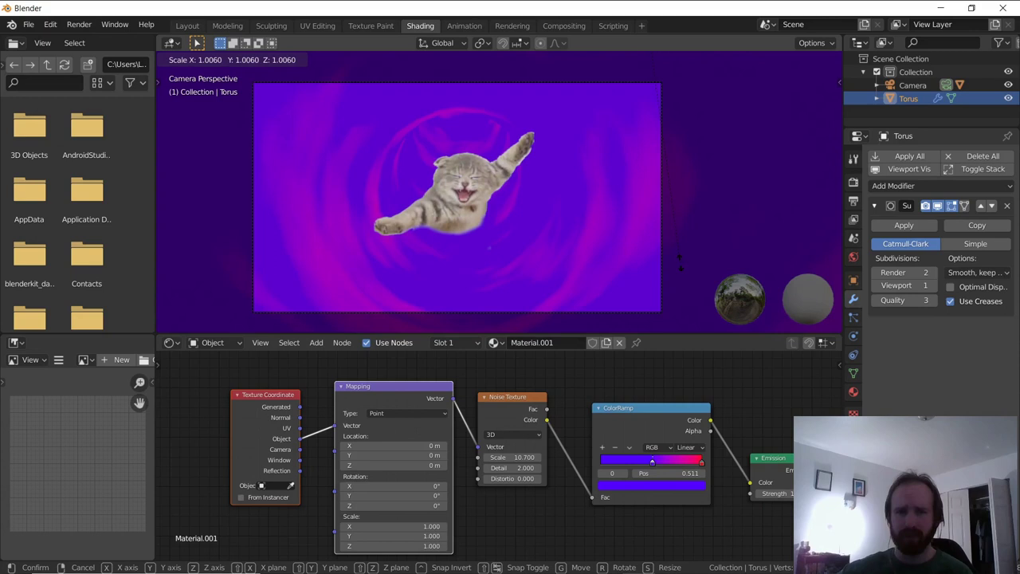
left_click(683, 266)
key("s")
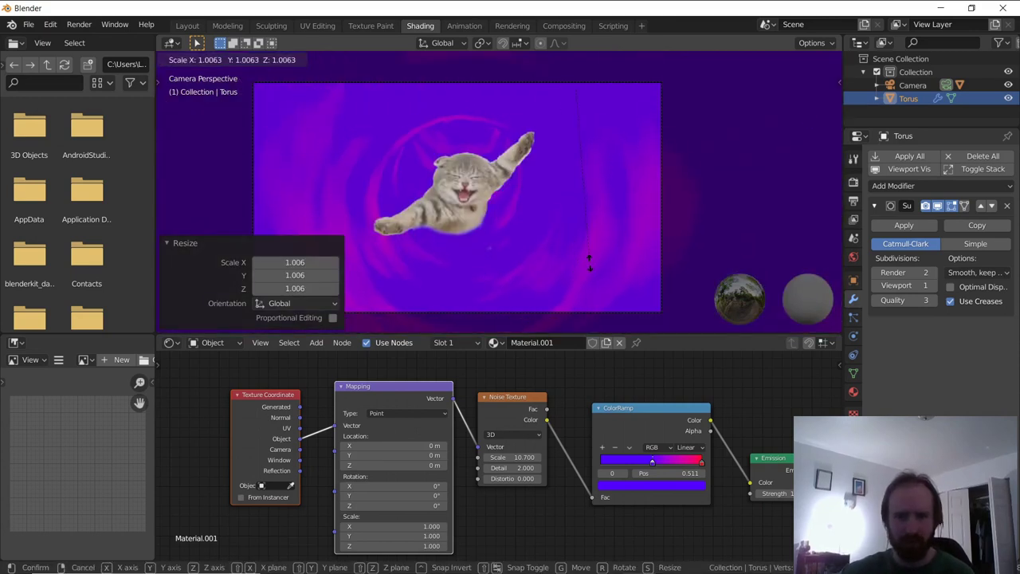
key("g")
key("z")
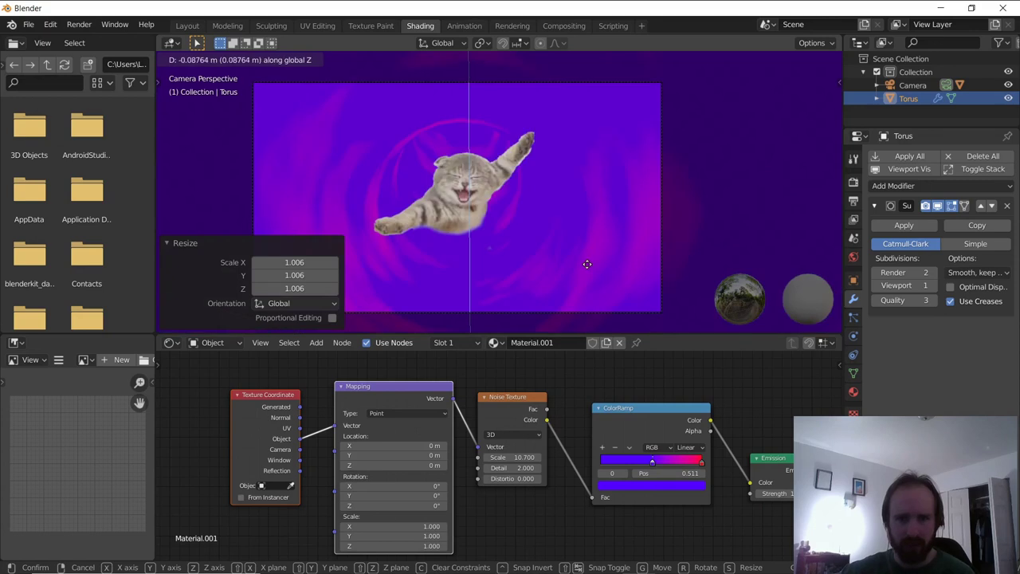
left_click(587, 263)
- Try rotating the torus around the global X axis to preview the tunnel moving behind the cat
middle_click_drag(551, 246, 569, 215, "shift")
left_click(544, 211)
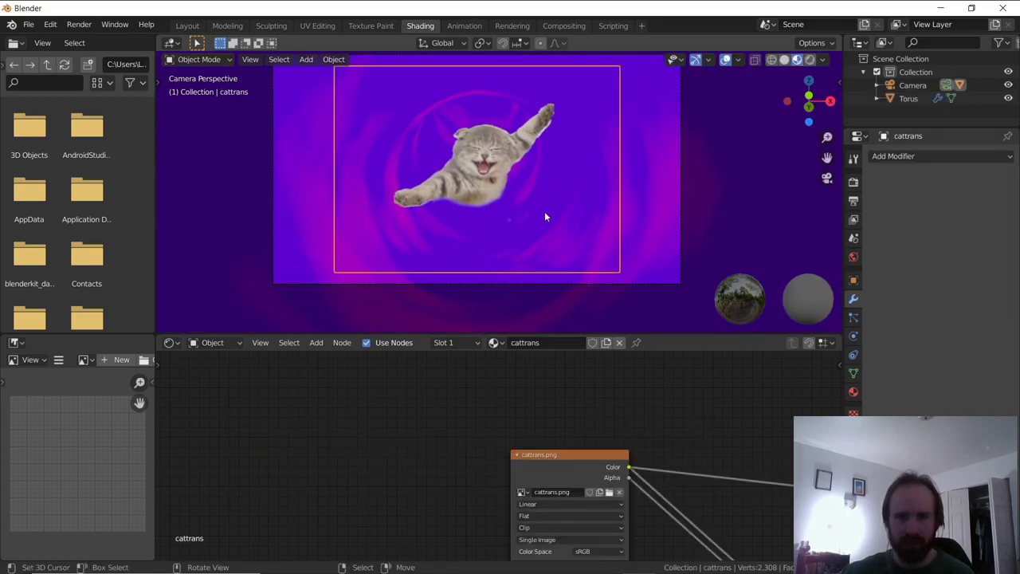
scroll(546, 215, "up", 3)
scroll(686, 215, "down", 3)
left_click(677, 211)
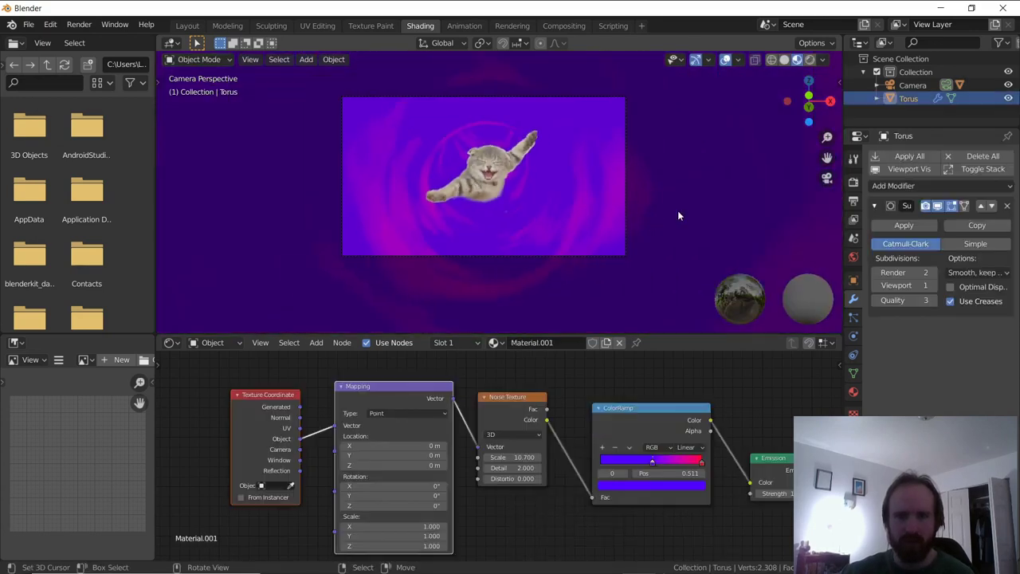
scroll(610, 212, "up", 3)
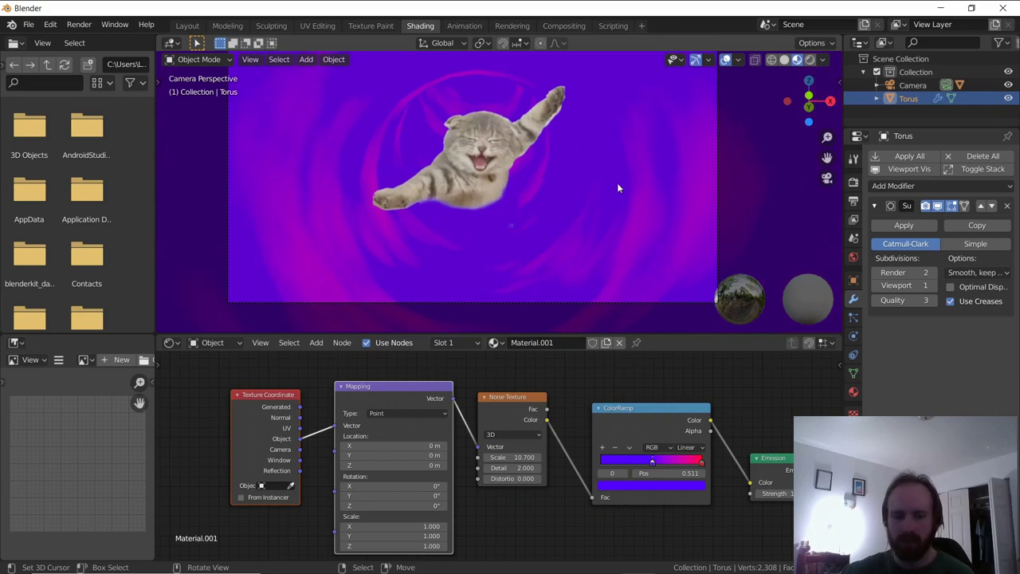
key("r")
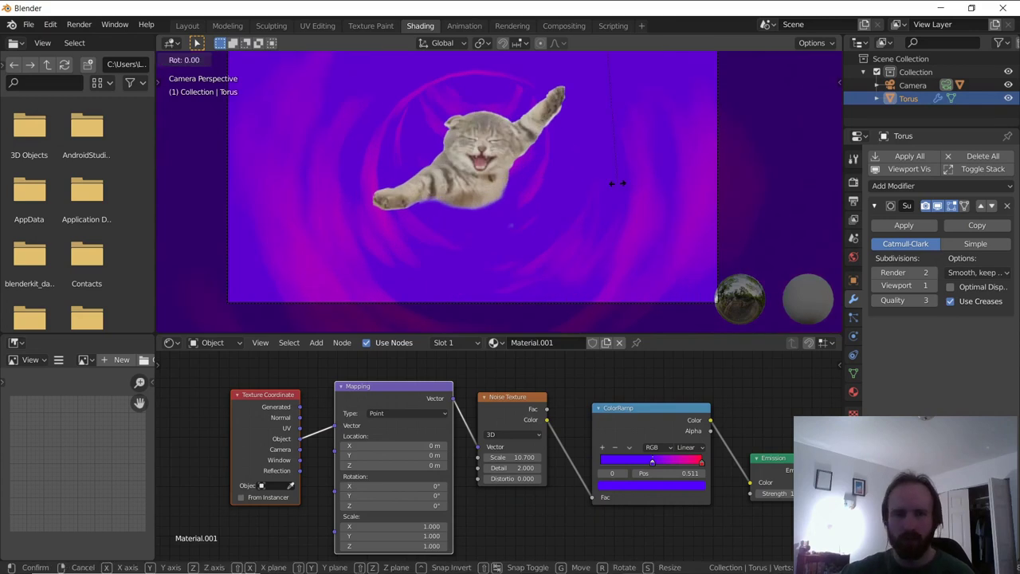
key("x")
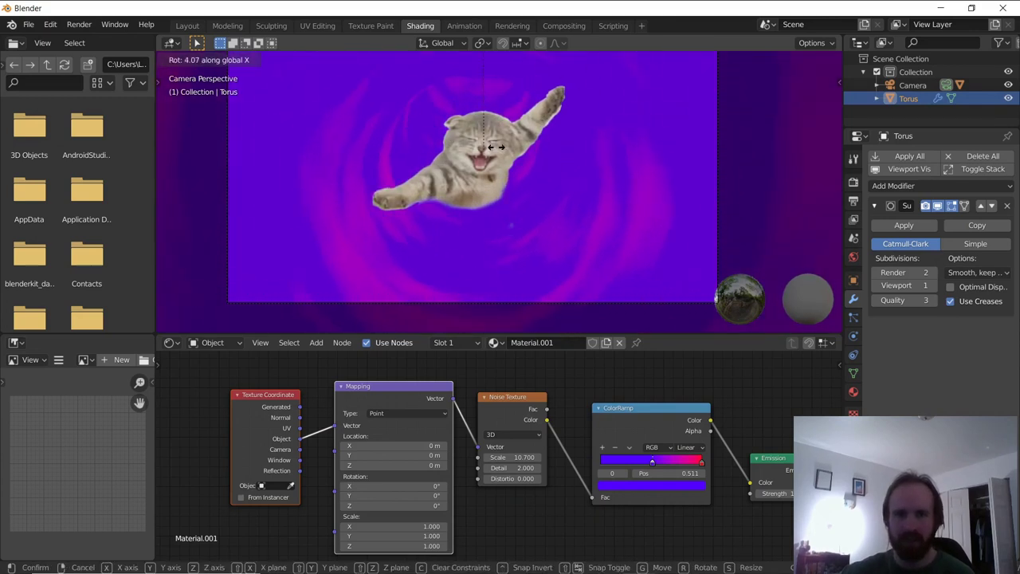
left_click(646, 133)
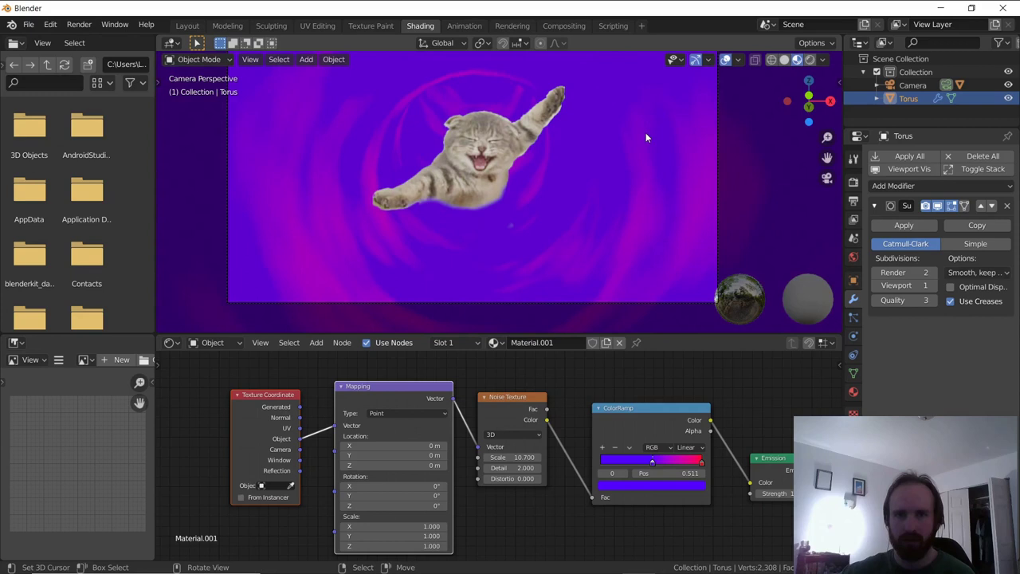
- Switch to the Animation workspace and insert a rotation keyframe for the torus at frame 1
scroll(566, 165, "down", 5)
middle_click_drag(557, 166, 497, 181)
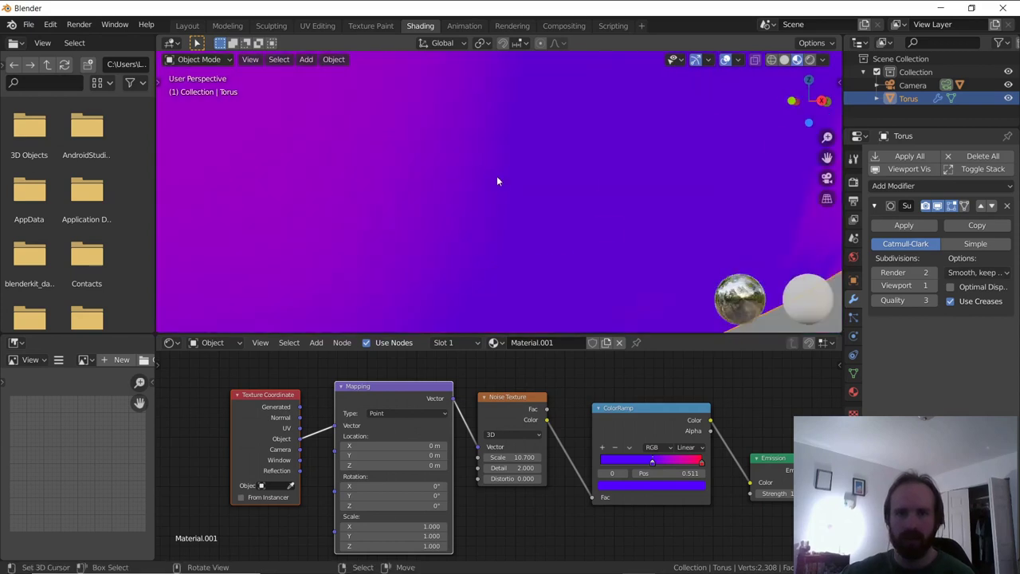
scroll(497, 181, "down", 9)
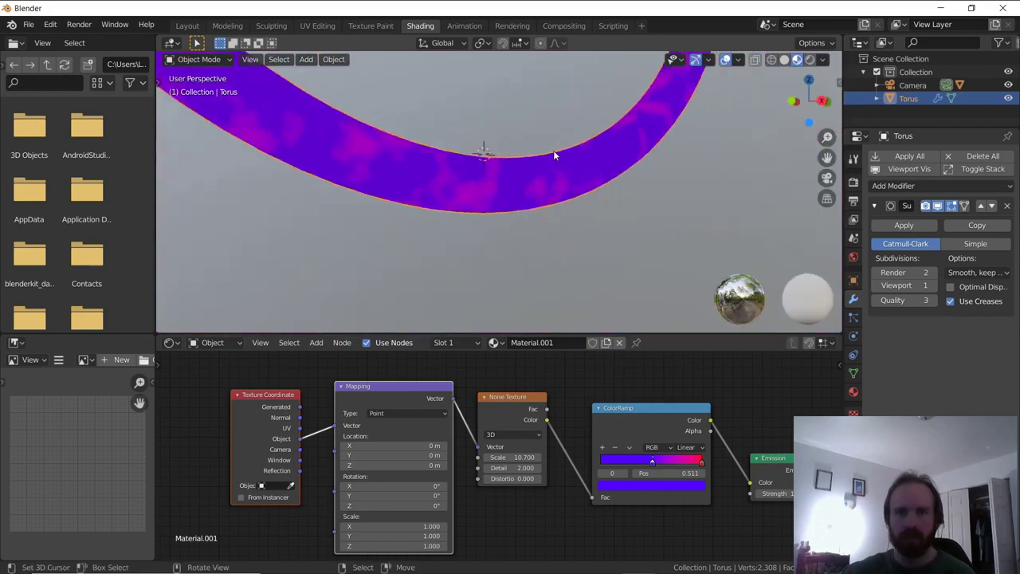
left_click(464, 26)
middle_click_drag(574, 159, 540, 197)
key("i")
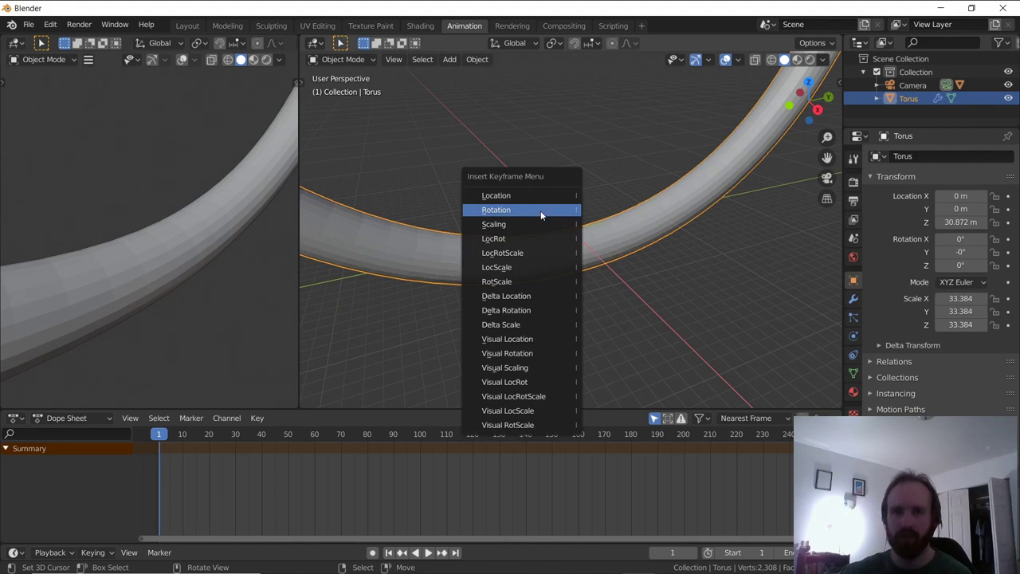
left_click(540, 210)
- At frame 195, set the torus's X rotation to 360° and insert a rotation keyframe
left_click_drag(651, 481, 674, 481)
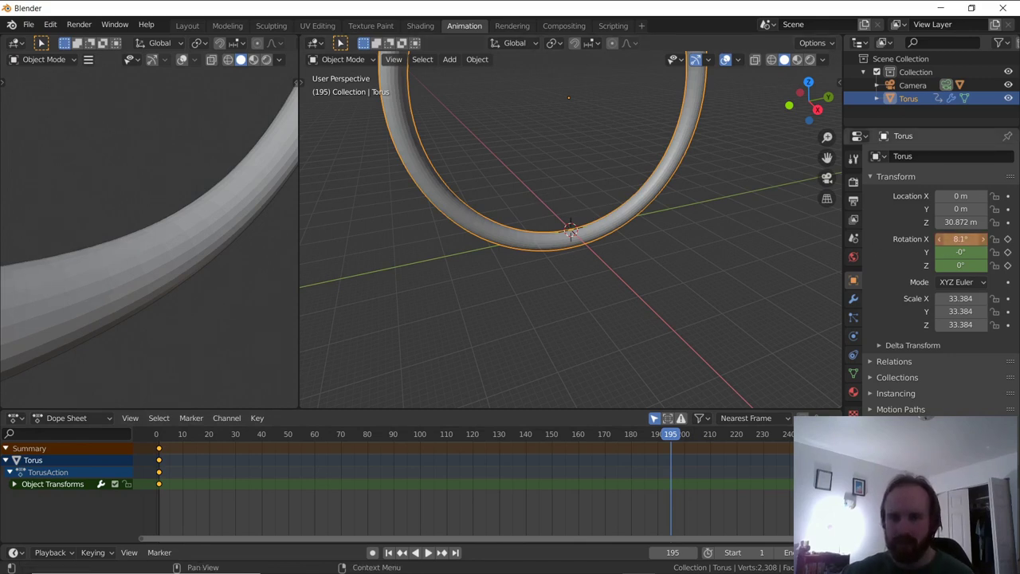
left_click(953, 239)
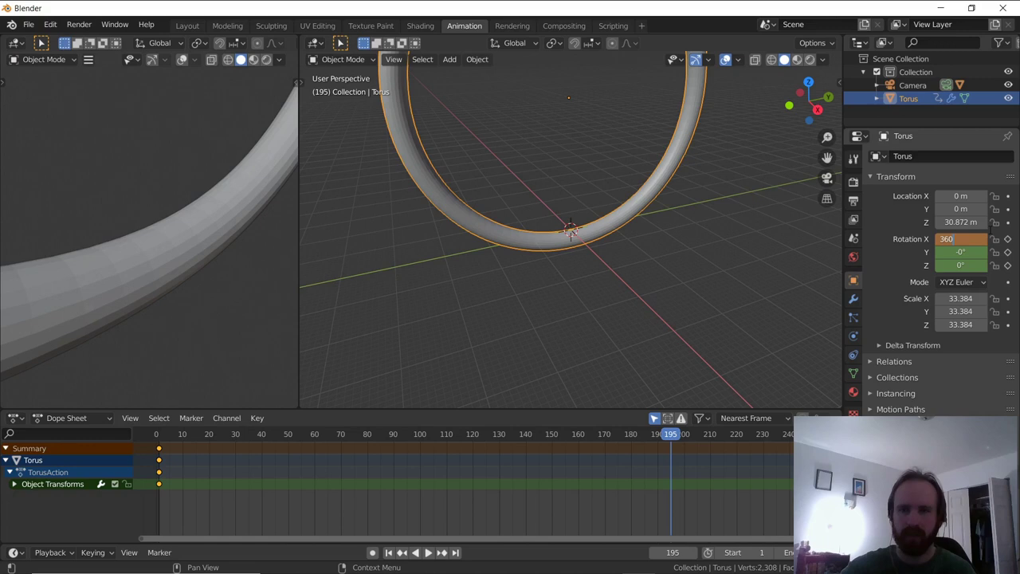
key("i")
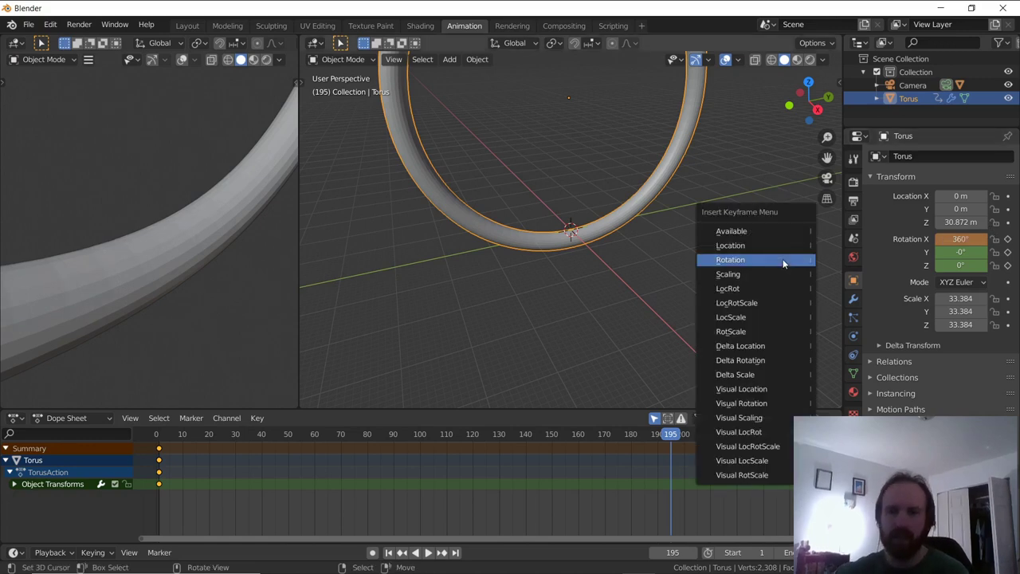
left_click(784, 263)
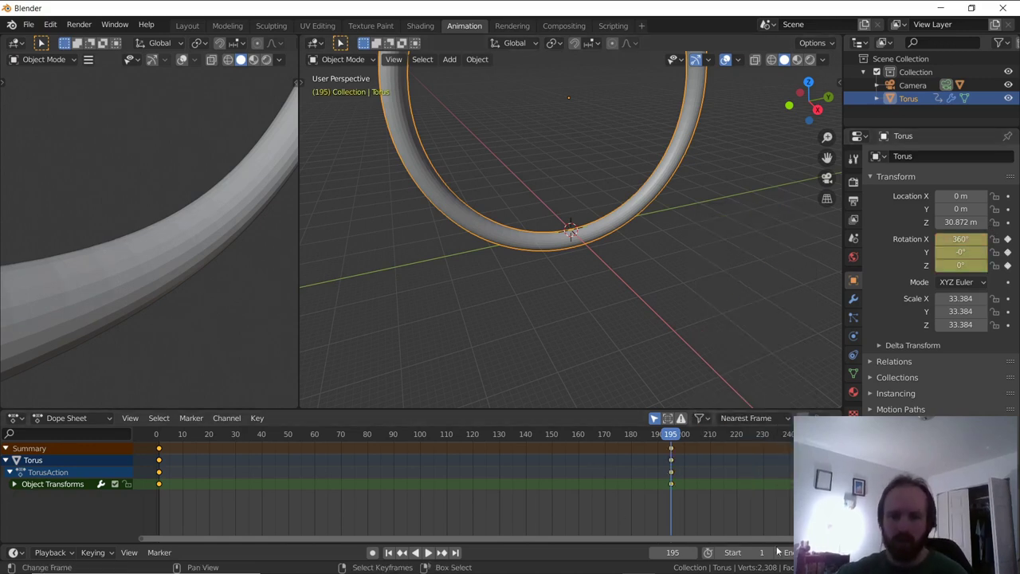
left_click_drag(571, 503, 671, 482)
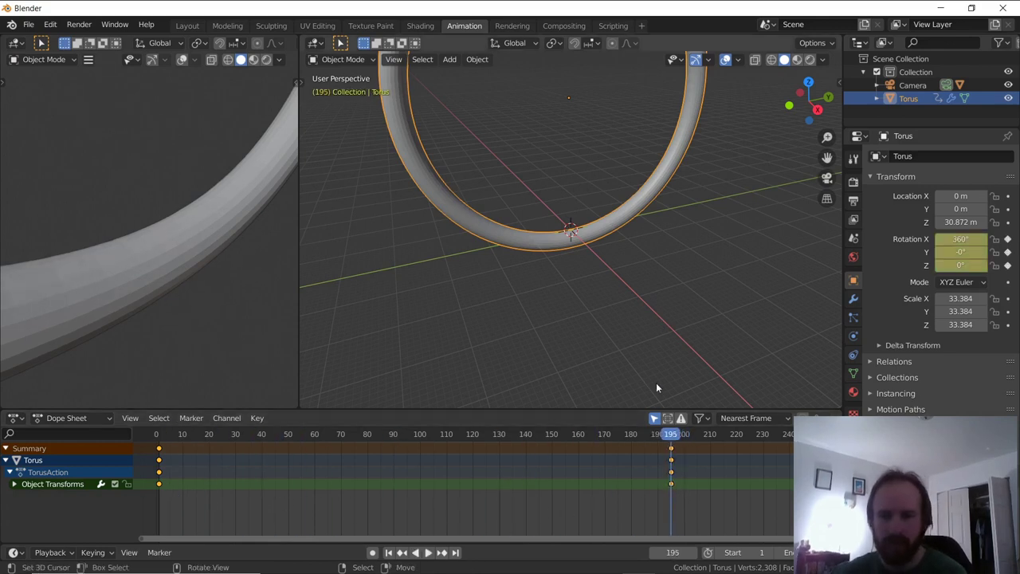
- Shorten the playback range to end around the torus's last keyframe and check its first and last keyframes
key("Left")
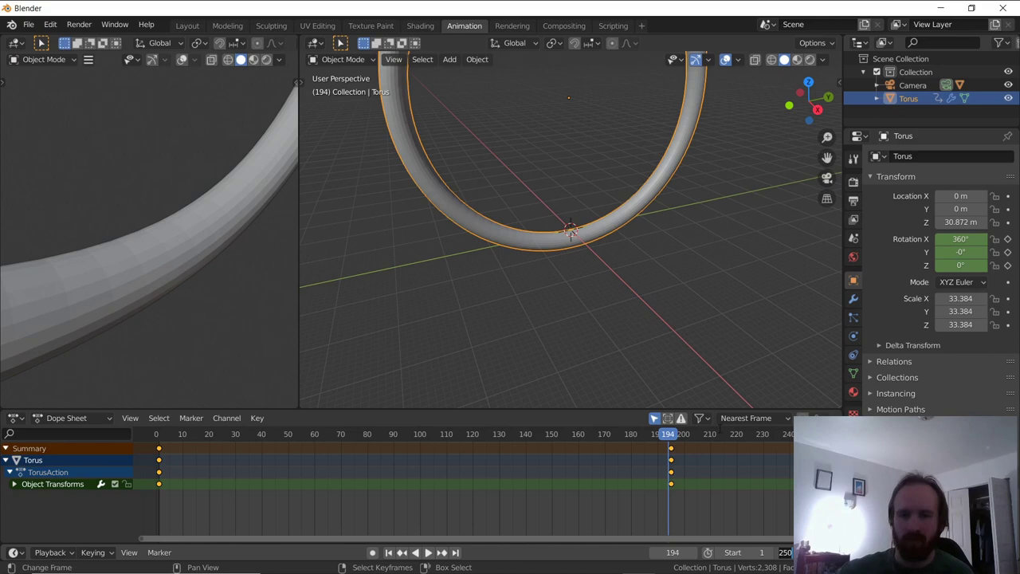
key("space")
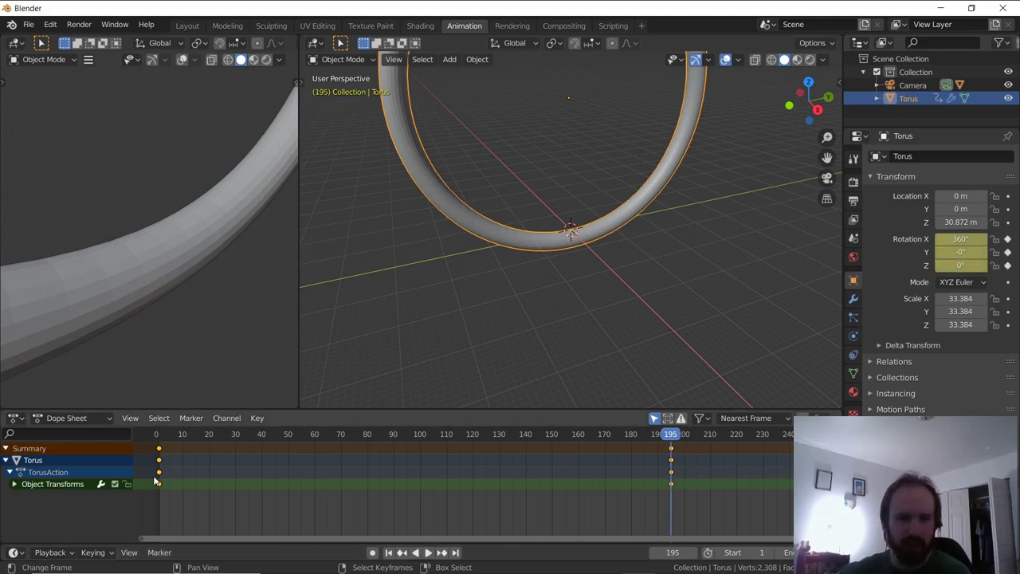
left_click_drag(154, 480, 159, 481)
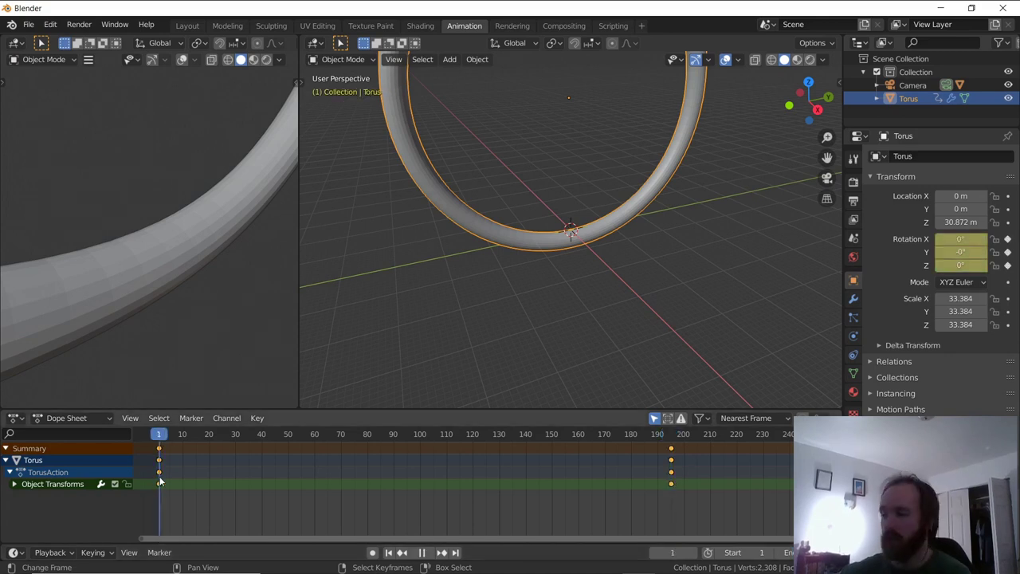
left_click(673, 478)
key("space")
key("Left")
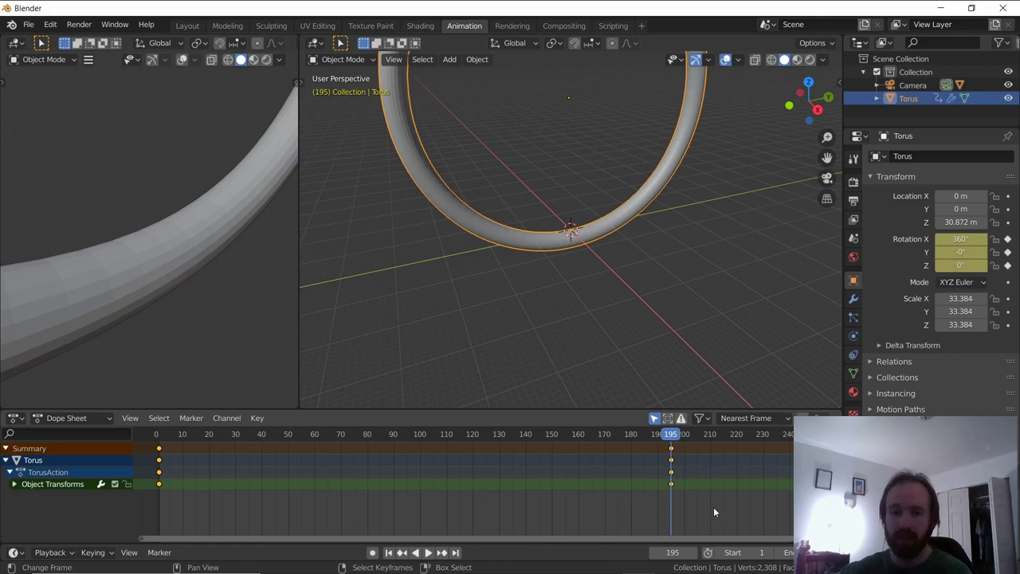
- Show the torus's rotation curves in the Graph Editor and set their keyframe interpolation to Linear
left_click(315, 44)
left_click(483, 123)
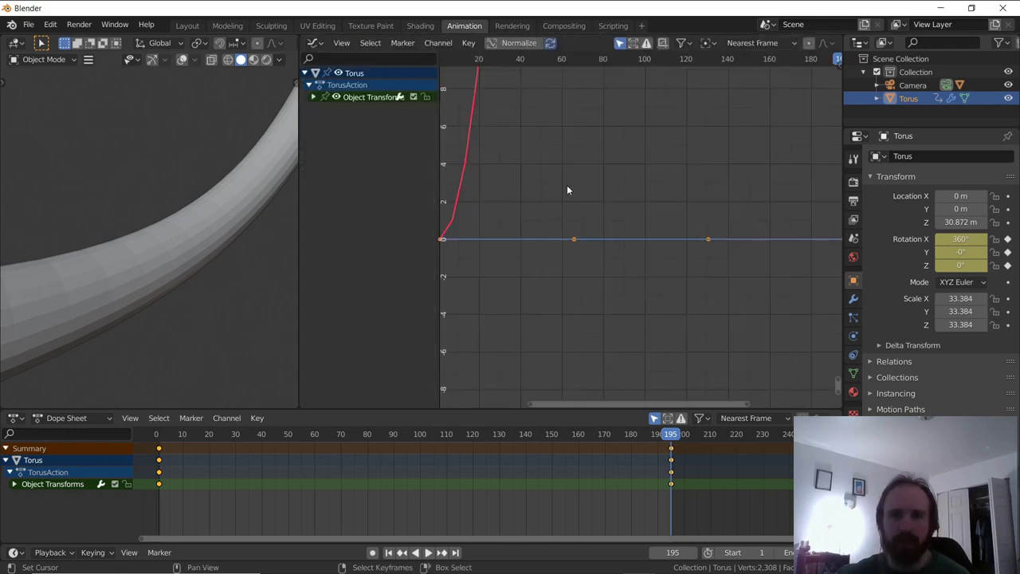
scroll(576, 174, "down", 5)
middle_click_drag(672, 122, 599, 277)
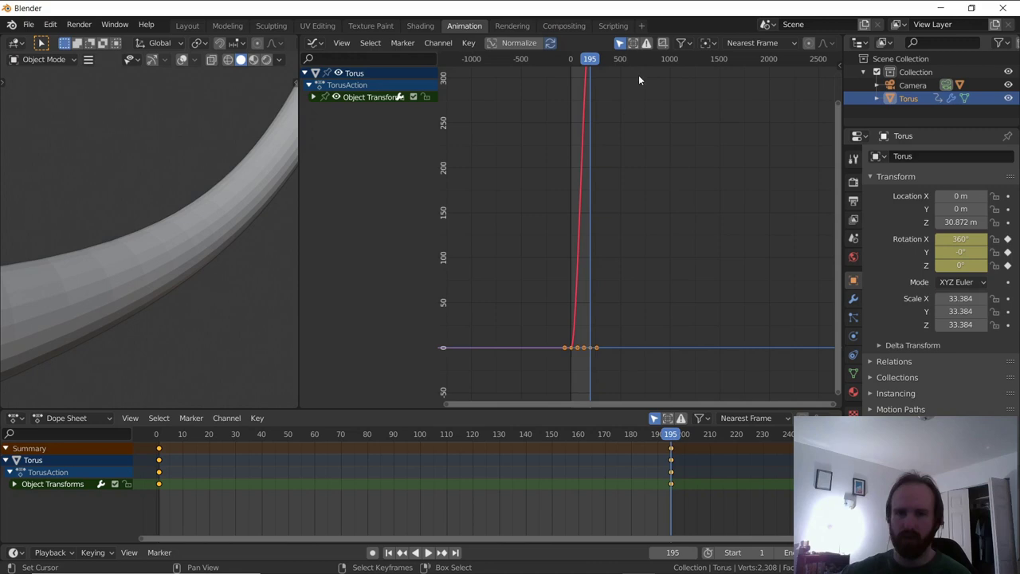
scroll(605, 175, "down", 1)
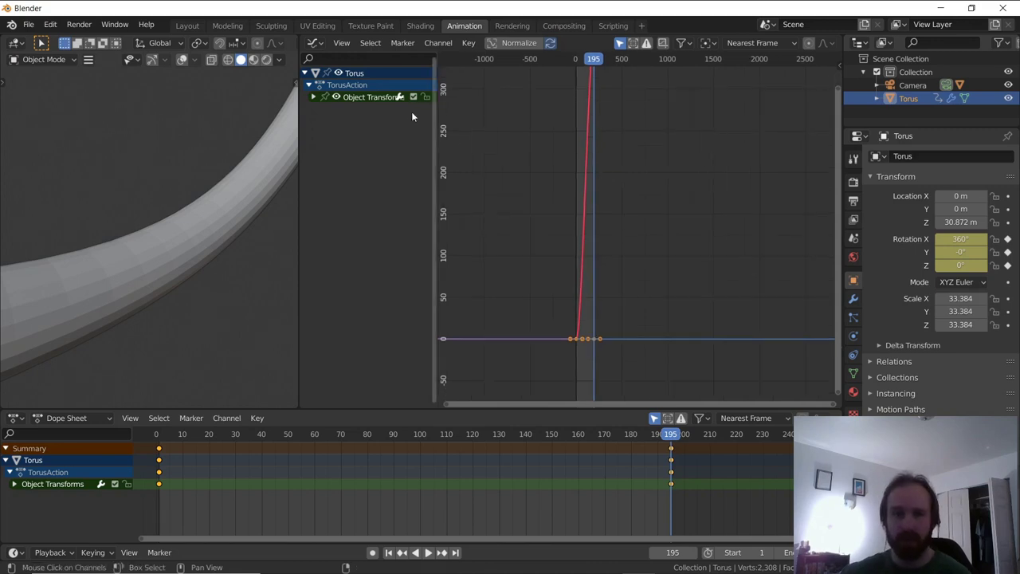
left_click(469, 42)
mouse_move(498, 104)
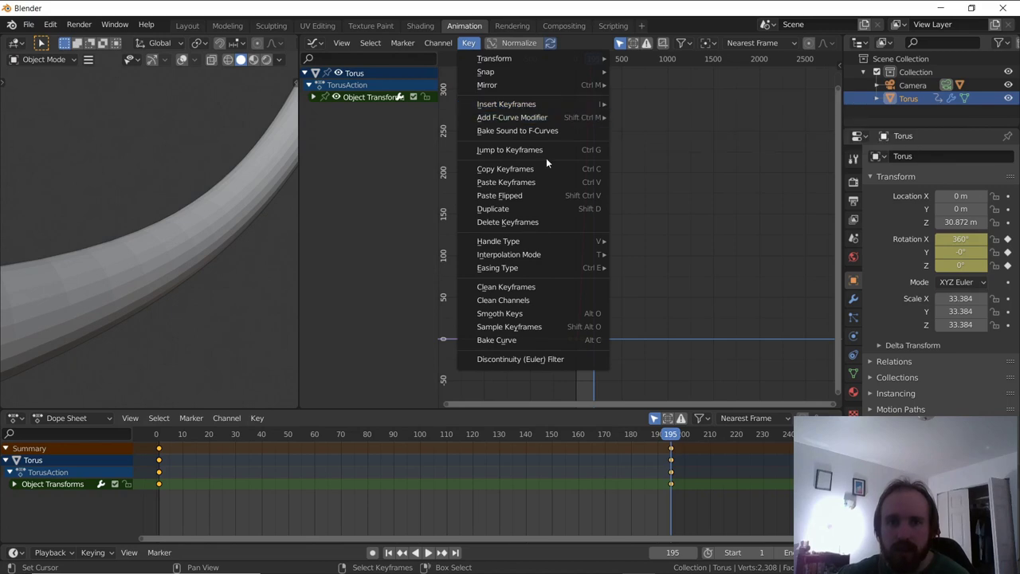
mouse_move(556, 254)
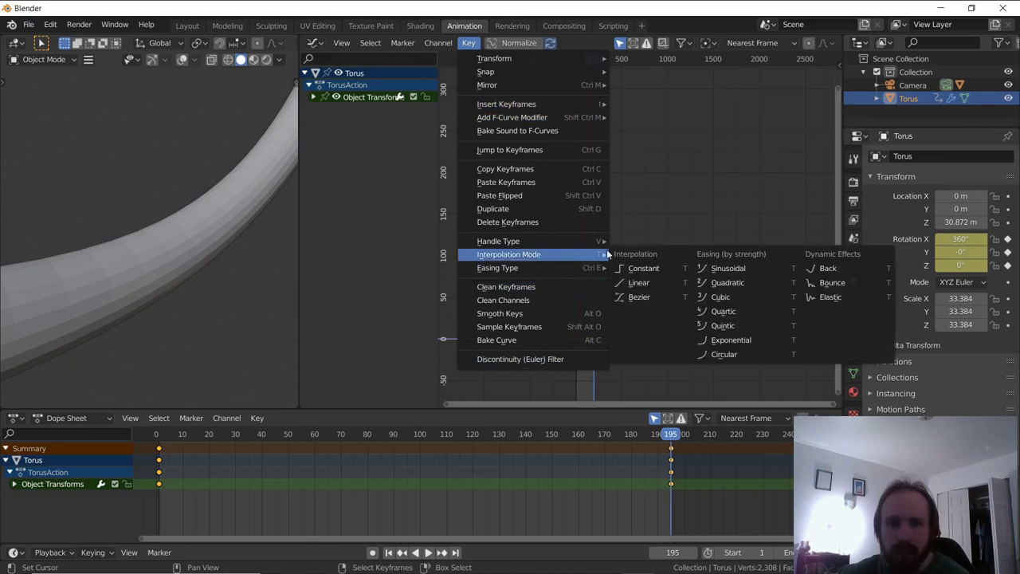
left_click(651, 281)
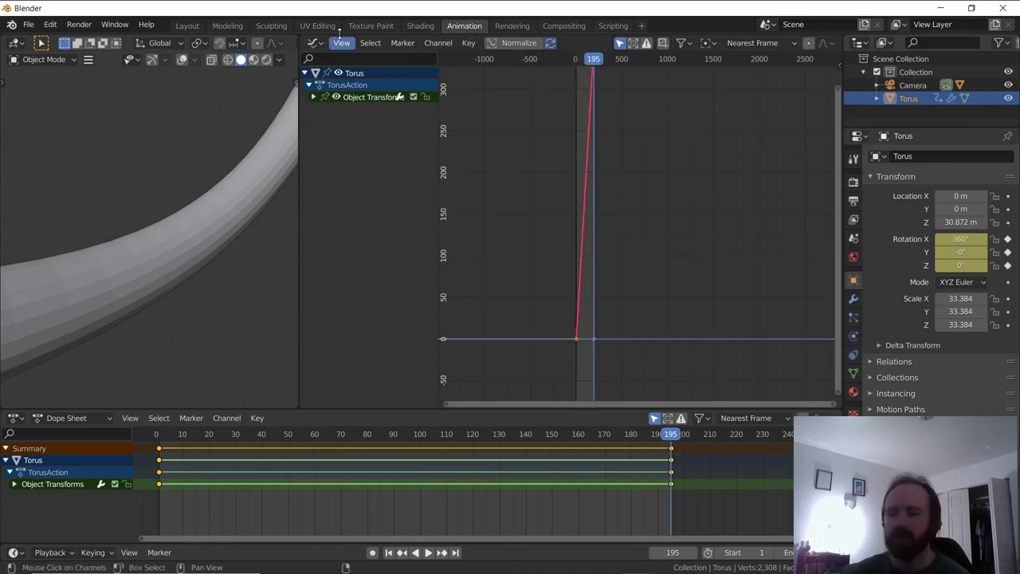
- Replace the Graph Editor with a 3D Viewport showing the camera view in Material Preview shading
left_click(187, 25)
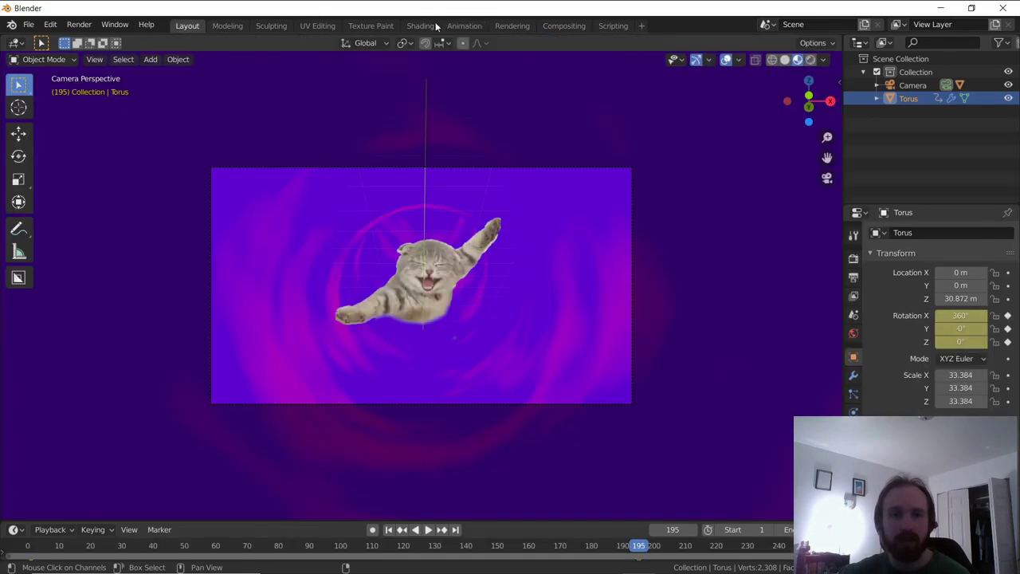
left_click(464, 25)
left_click(319, 44)
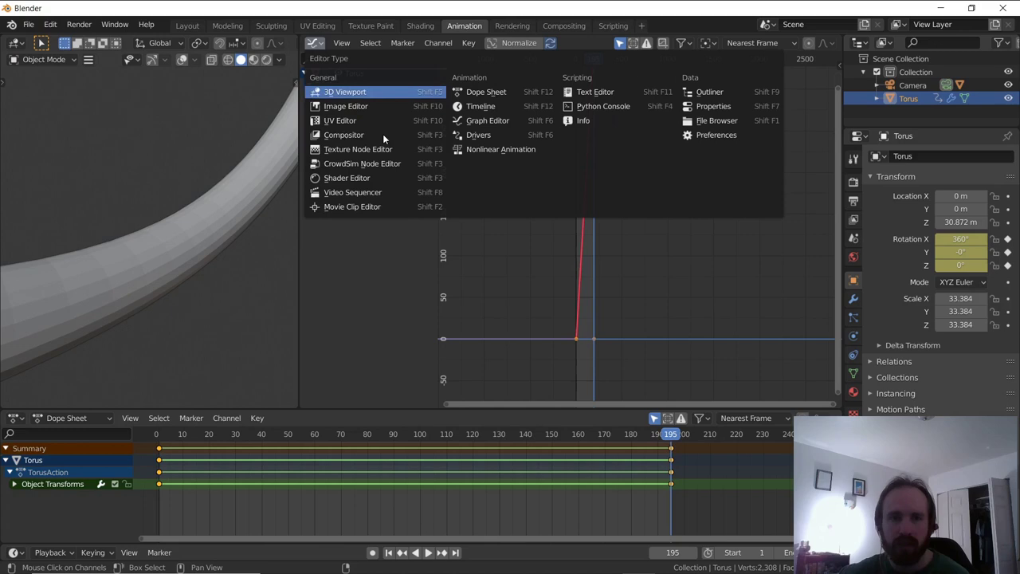
left_click(350, 92)
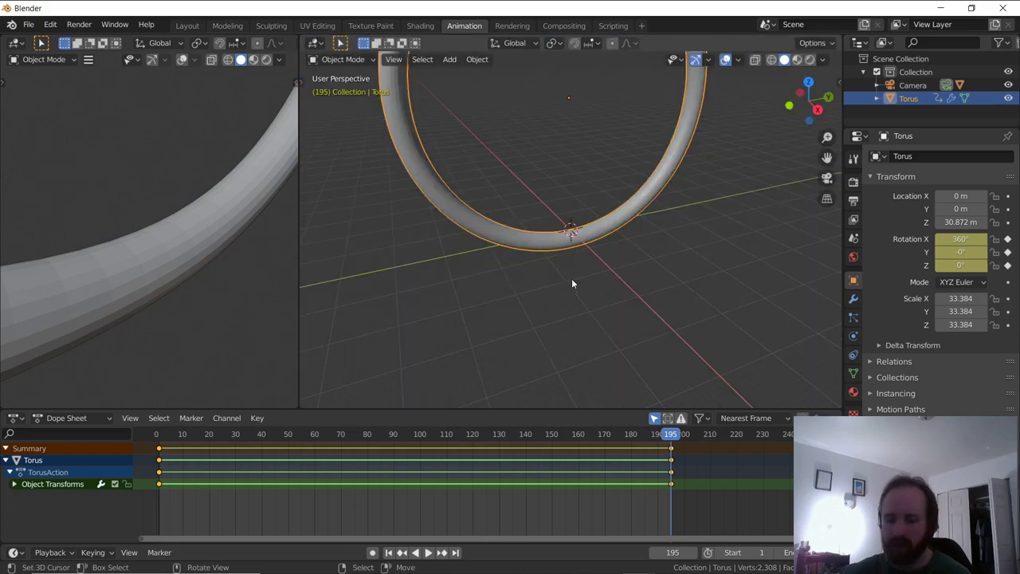
key("KP_0")
left_click(798, 60)
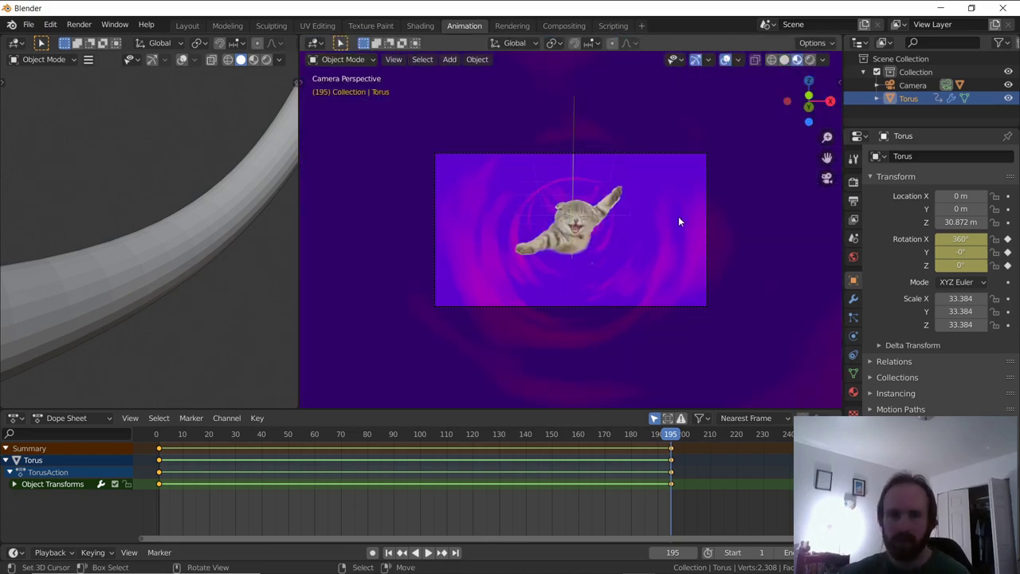
- Enlarge the camera frame to fill the viewport and play the tunnel rotation to check its motion
key("Home")
key("shift+Left")
key("space")
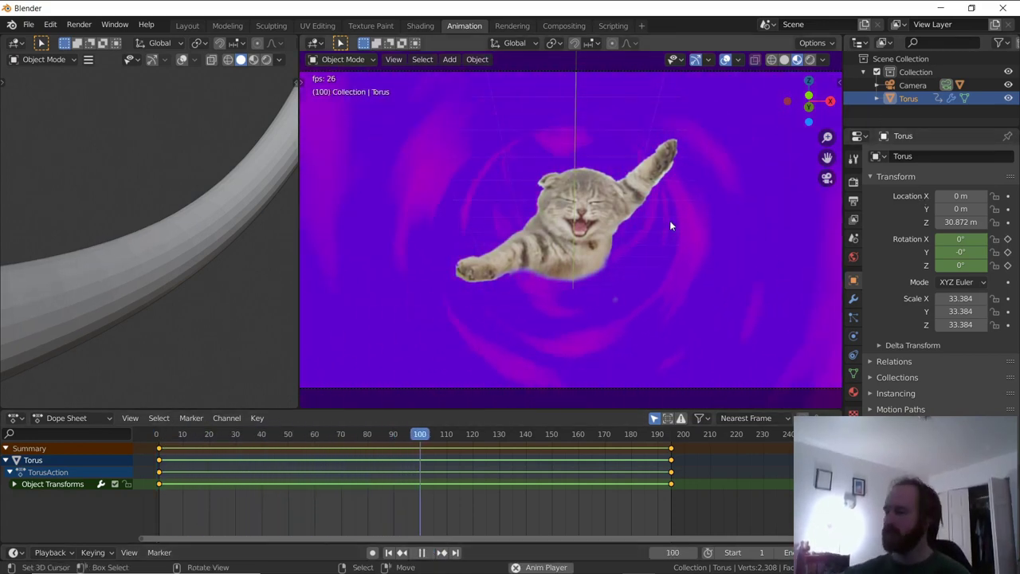
key("Escape")
- Select the cat image plane and insert scaling and location keyframes for it at frame 1
left_click(478, 278)
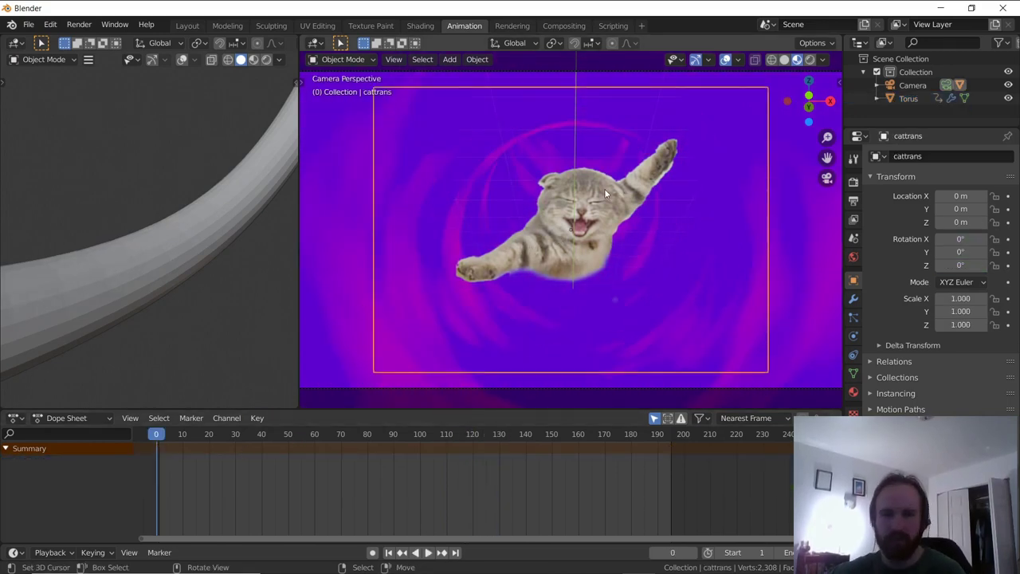
key("i")
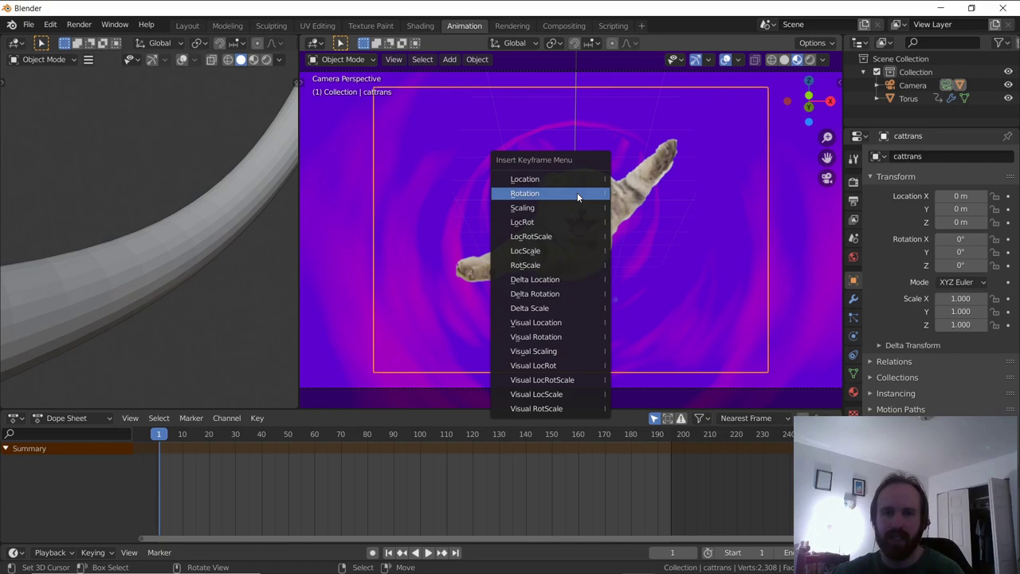
left_click(558, 209)
key("i")
left_click(546, 182)
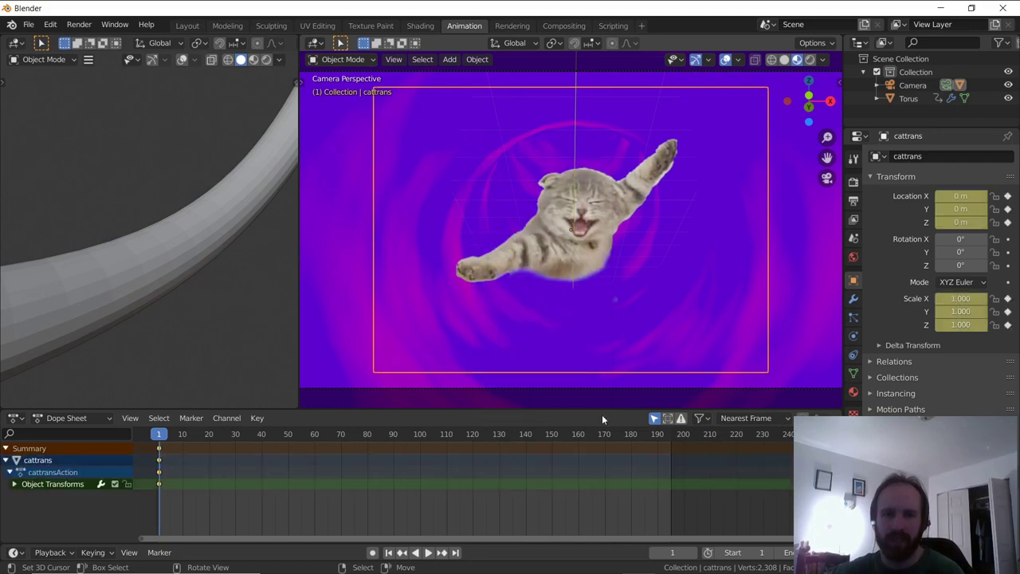
- Duplicate the cat's frame 1 keyframes and place the copies at frame 195
key("shift+d")
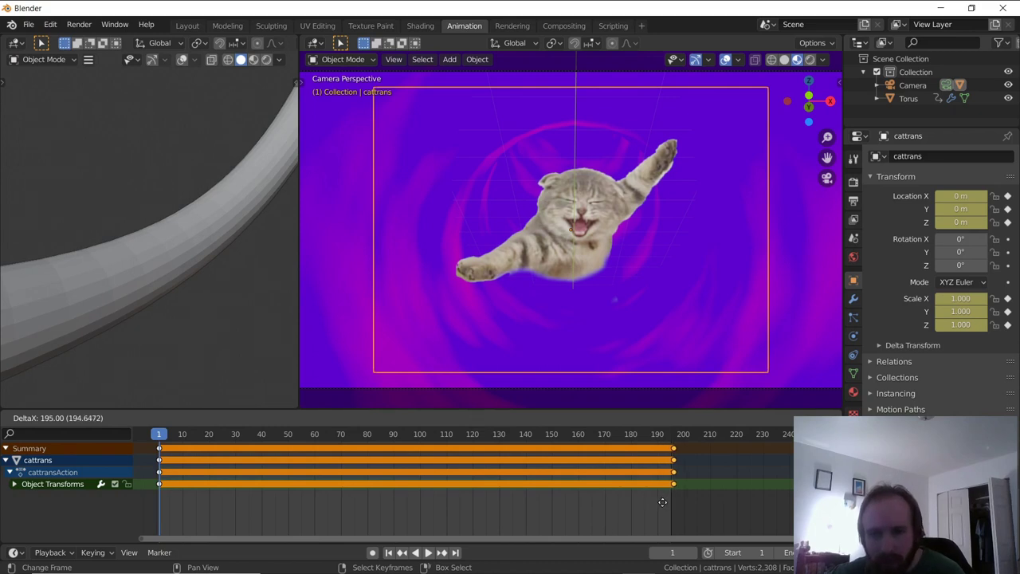
left_click(662, 501)
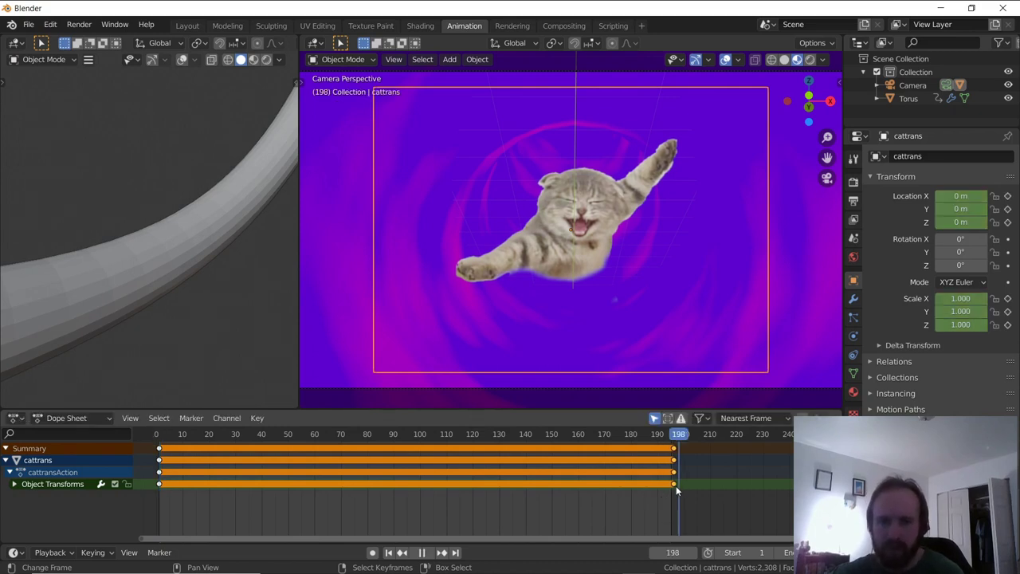
left_click(675, 485)
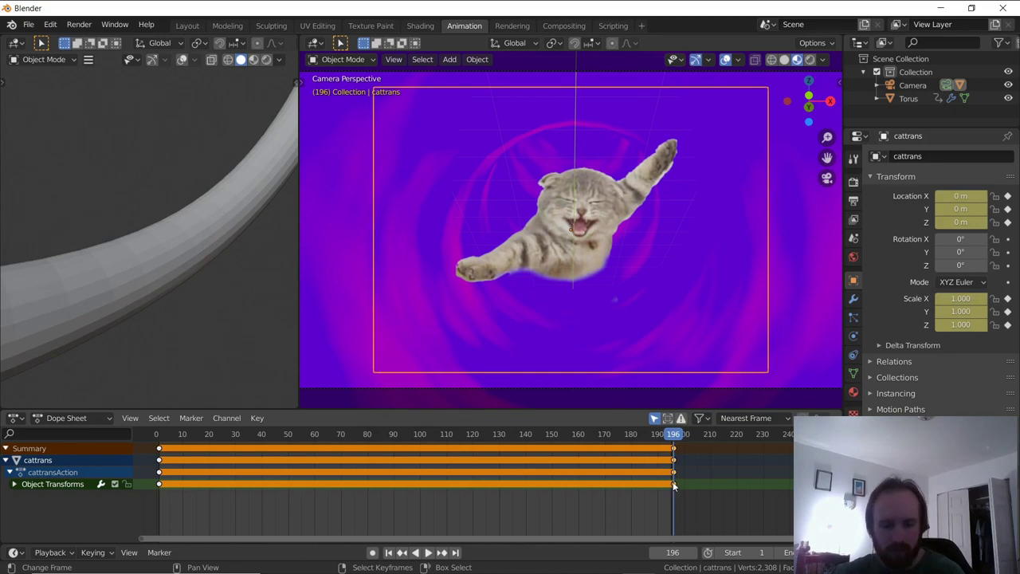
key("g")
left_click(666, 493)
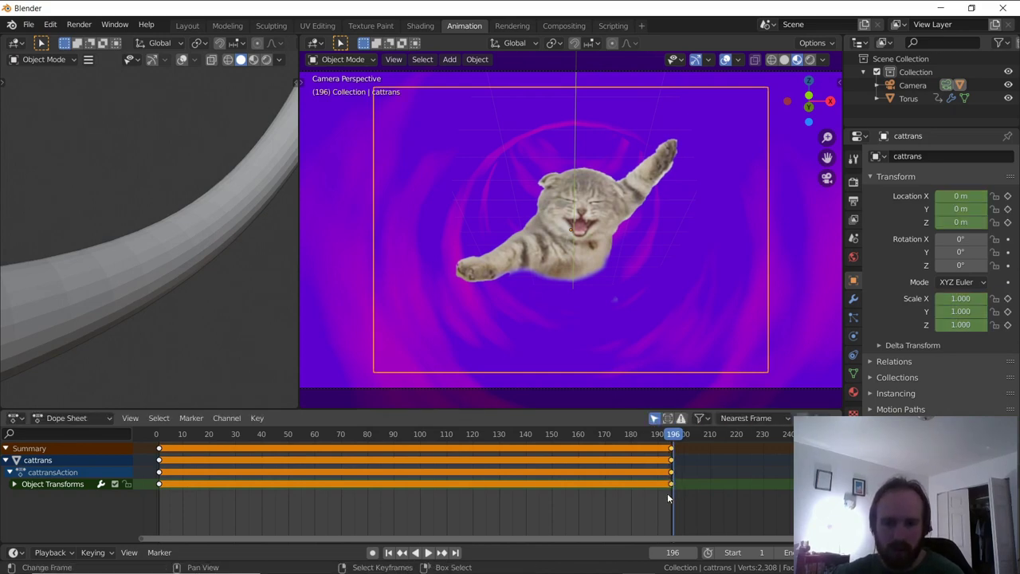
key("Left")
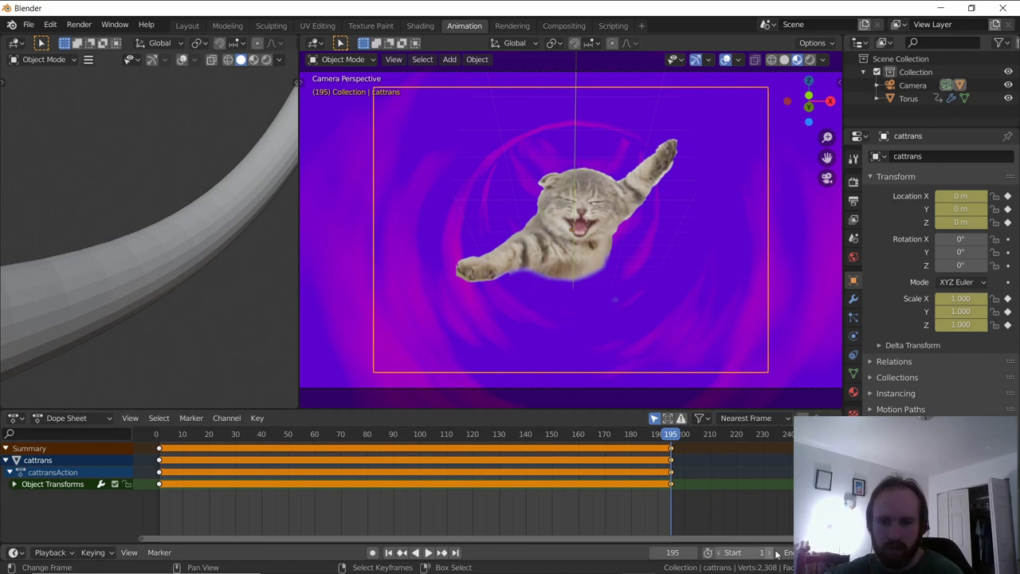
left_click(786, 363)
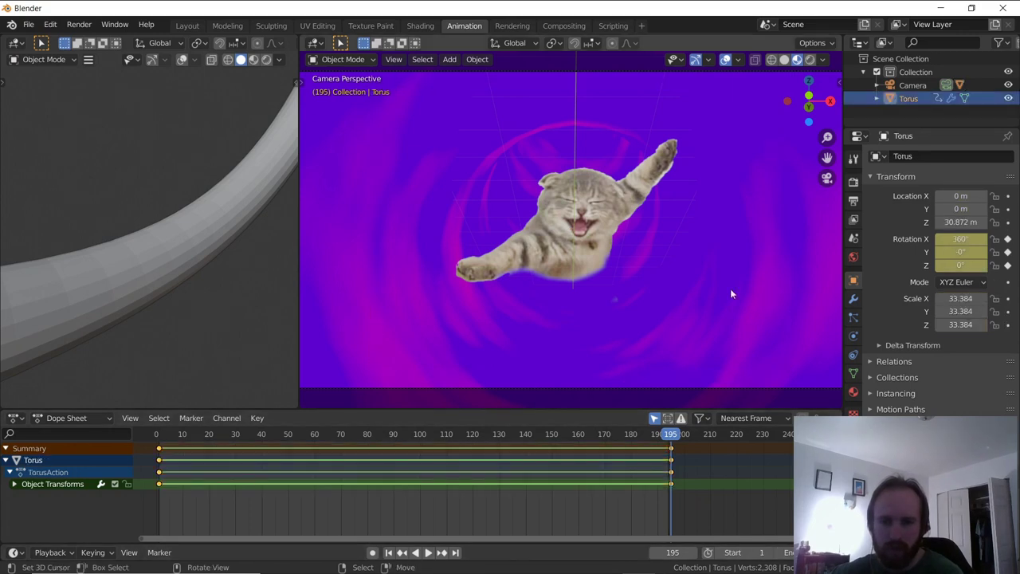
left_click(607, 252)
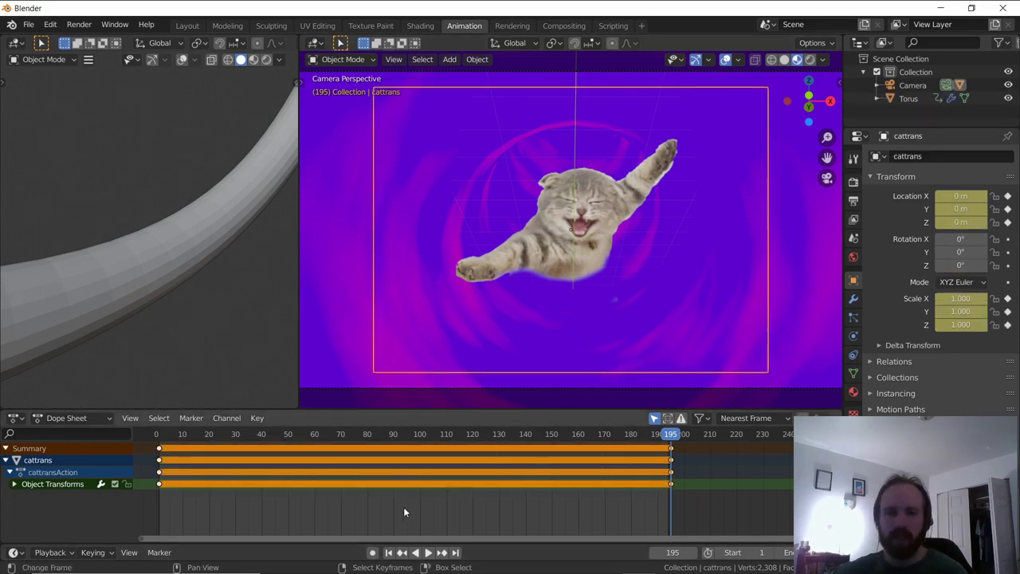
- At frame 29, move the cat to about 0.039 m in X and -0.076 m in Z, and rotate it to -7.21° around Y
left_click_drag(403, 507, 233, 492)
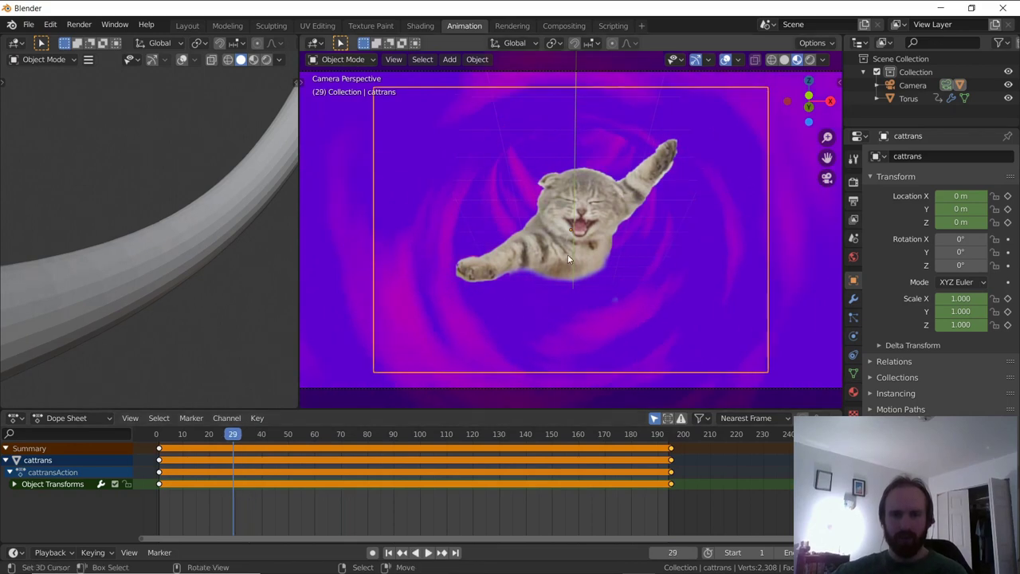
key("g")
key("z")
left_click(585, 260)
key("g")
left_click(687, 254)
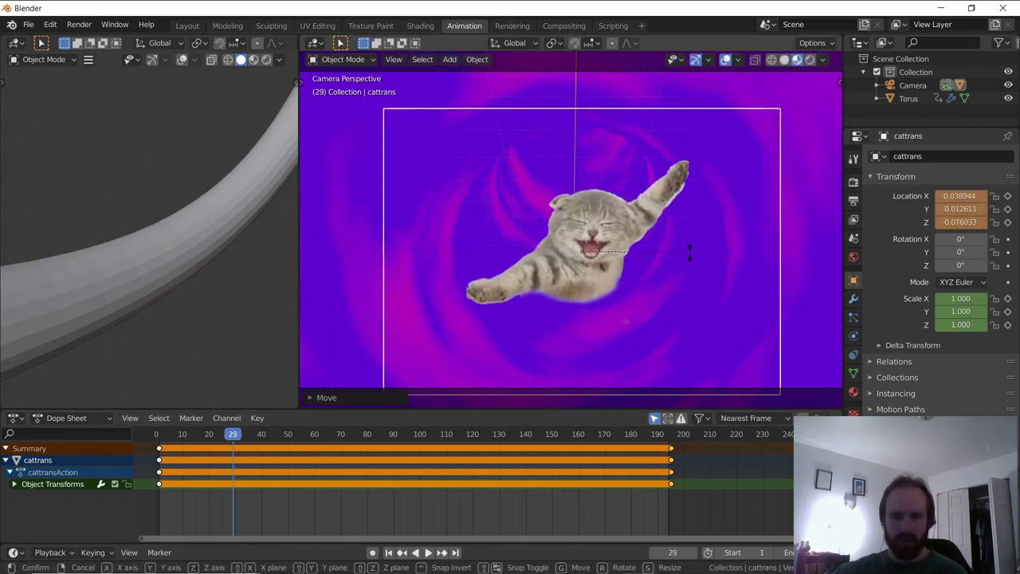
key("r")
left_click(670, 241)
- Insert location and rotation keyframes for the cat's pose at frame 29
scroll(671, 242, "down", 2)
key("i")
left_click(671, 245)
key("i")
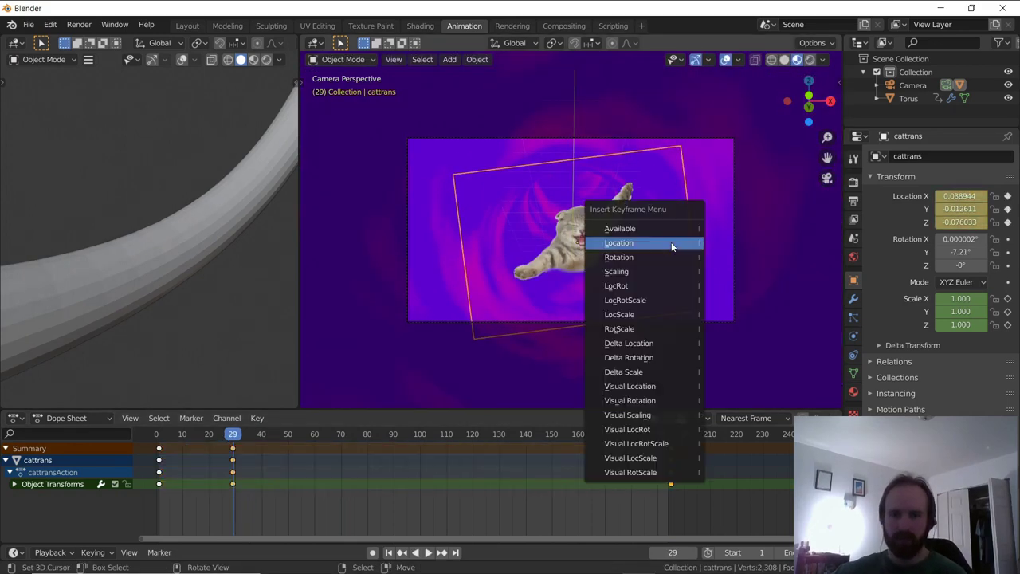
left_click(667, 256)
- At frame 58, rotate the cat to 9.77° around Y and move it to about -0.003 m in X and -0.054 m in Z
left_click(310, 470)
key("r")
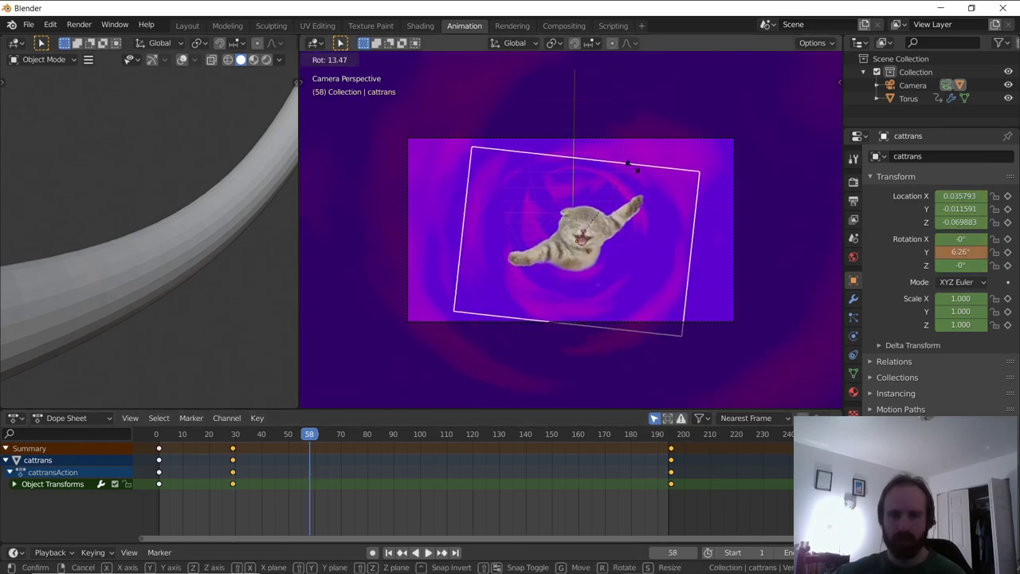
left_click(637, 169)
key("g")
left_click(637, 188)
- Insert rotation and location keyframes for the cat's pose at frame 58
key("i")
left_click(638, 184)
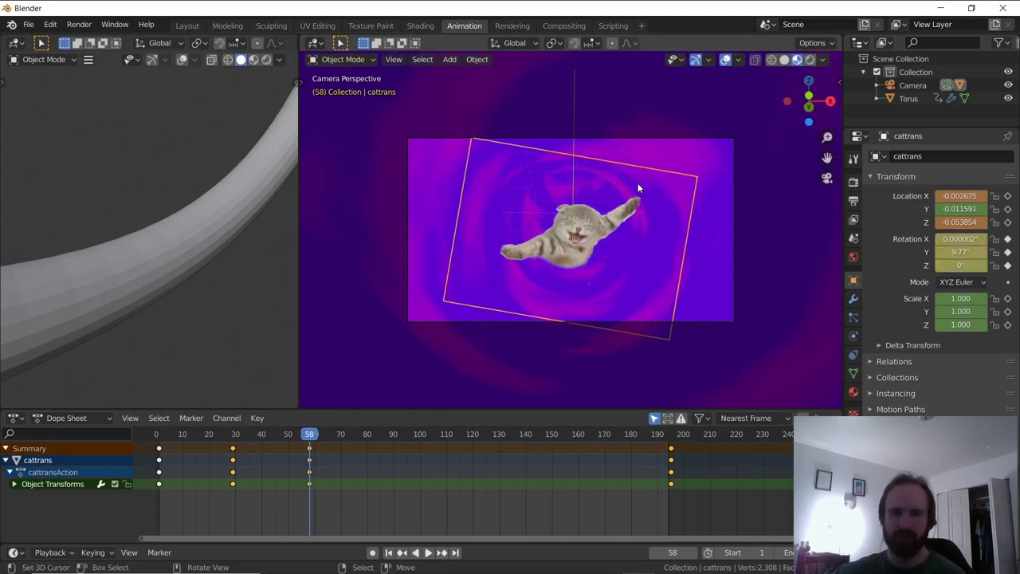
key("i")
left_click(634, 171)
left_click(376, 464)
key("space")
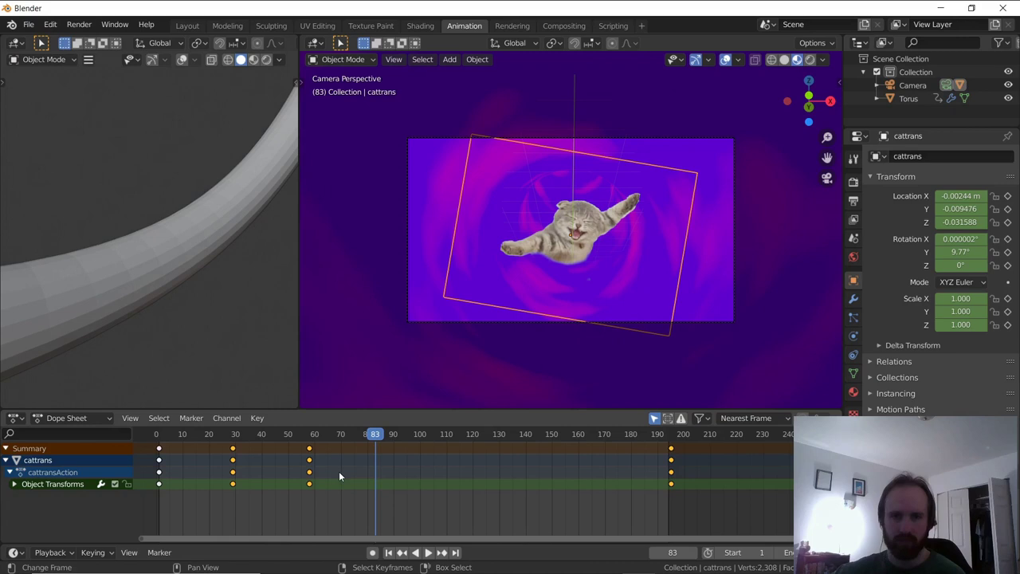
key("shift+d")
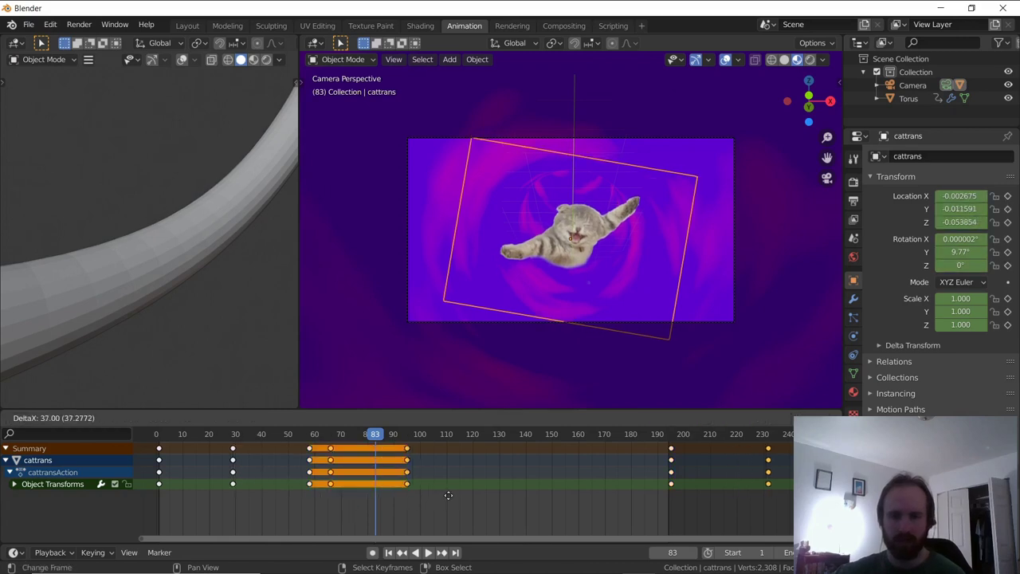
right_click(440, 497)
key("ctrl+z")
left_click(307, 491)
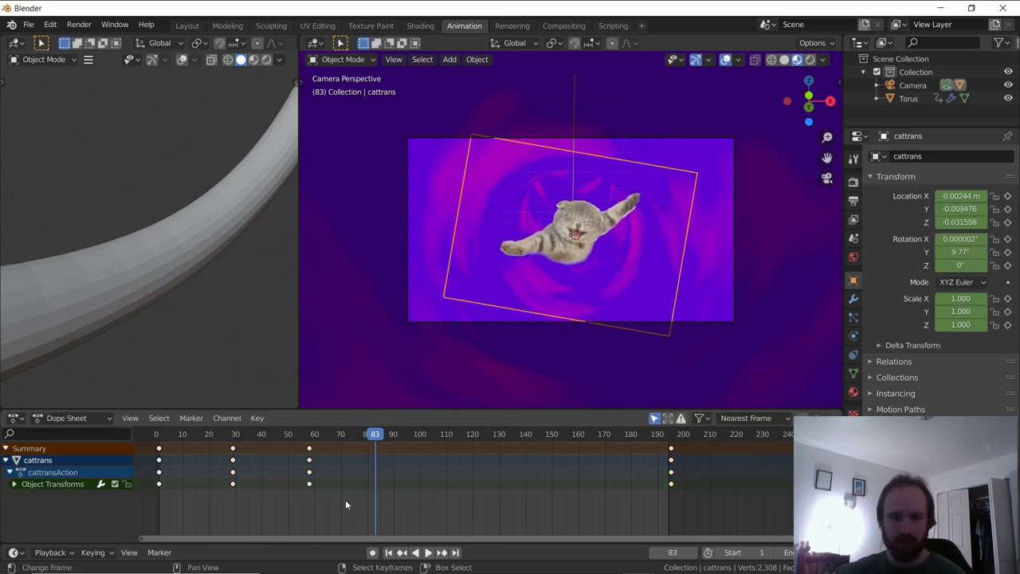
- Duplicate the cat's keyframes at frames 29 and 58 to frames 76 and 105 and to 142 and 171, and play the animation
left_click_drag(345, 499, 202, 430)
key("shift+d")
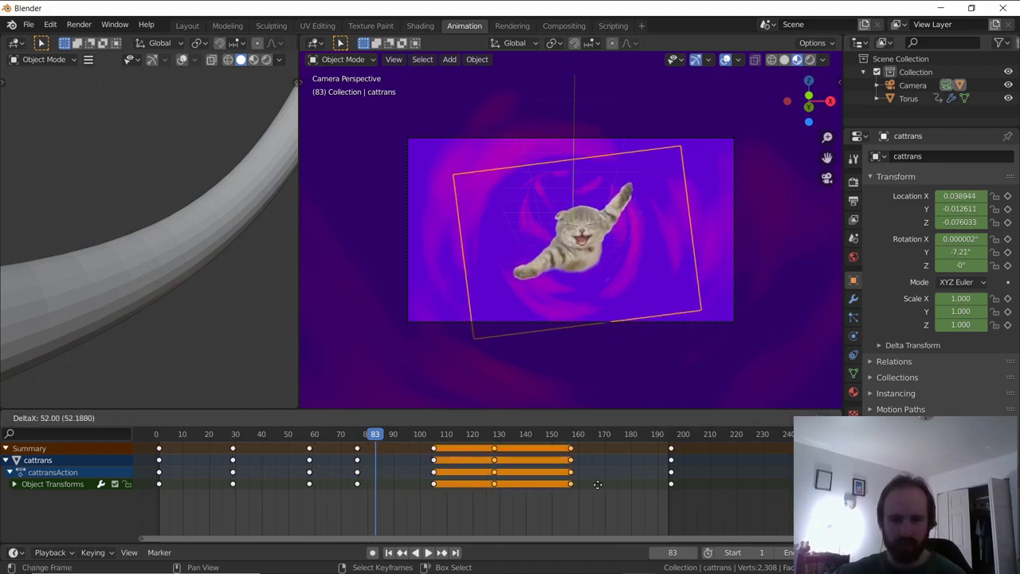
left_click(630, 484)
left_click_drag(245, 507, 150, 510)
left_click(429, 552)
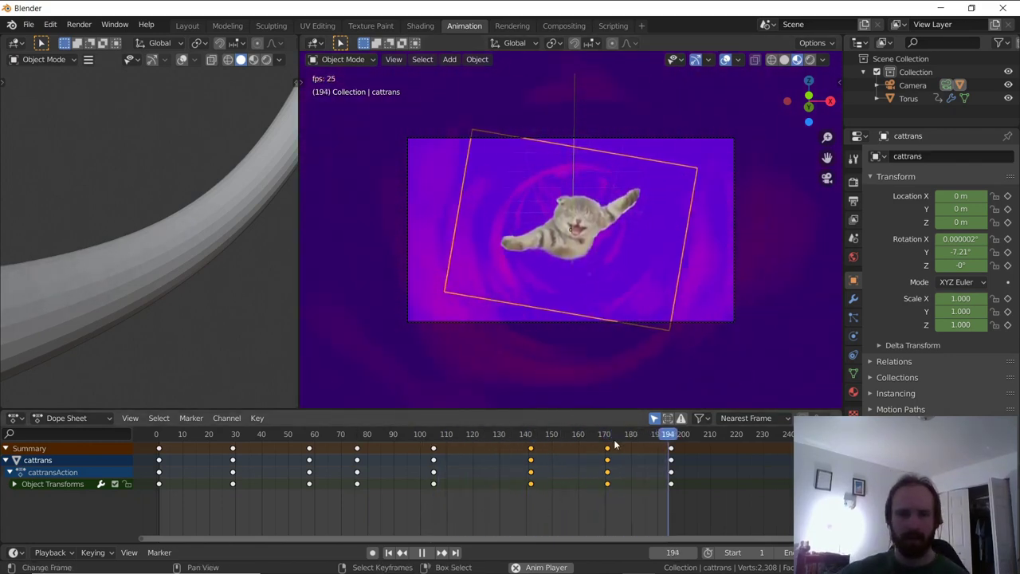
- Stop playback, go to frame 1 and insert a keyframe for the cat's pose that includes its rotation
left_click(662, 484)
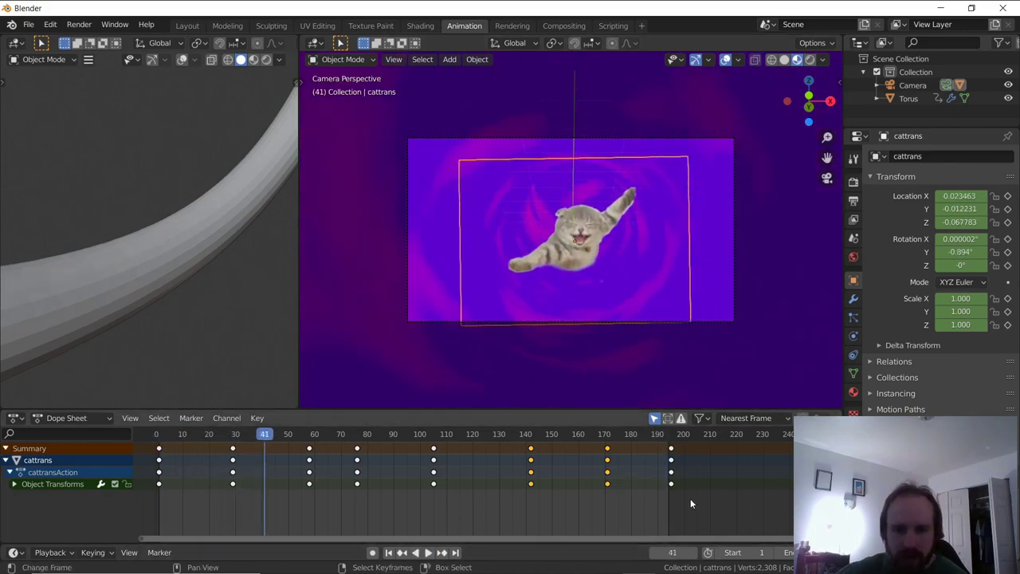
left_click(669, 501)
left_click(158, 481)
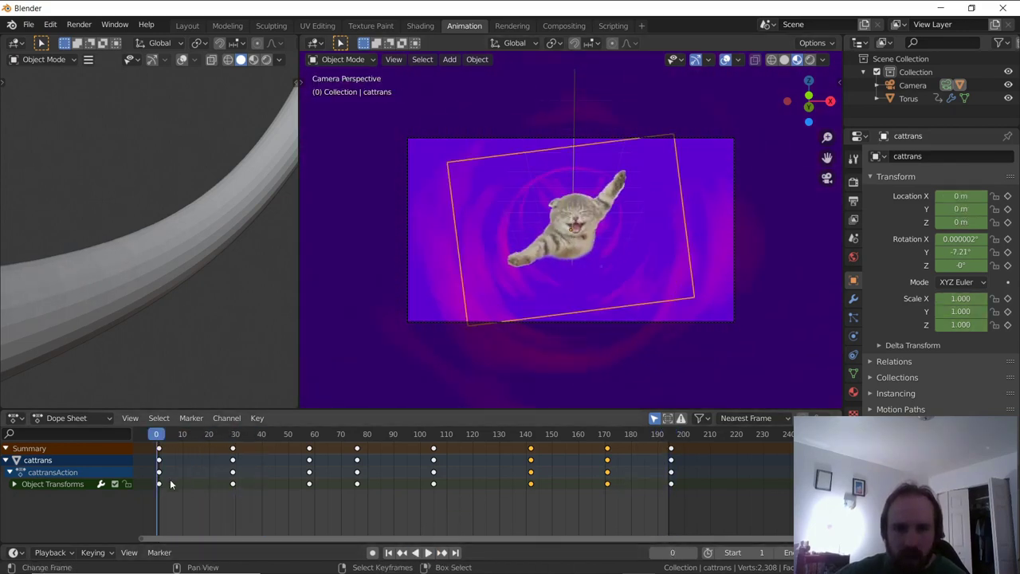
left_click(159, 484)
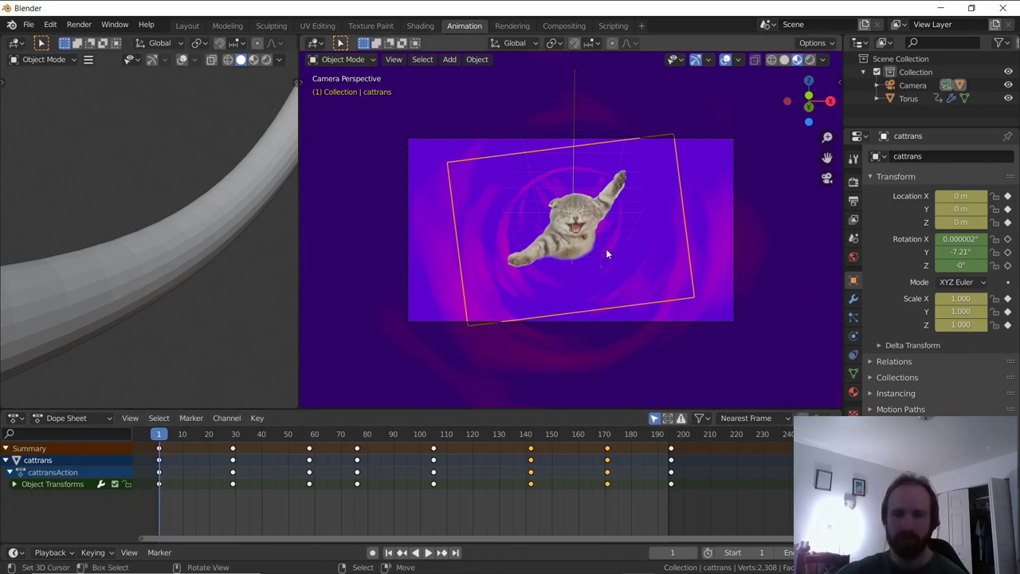
key("i")
left_click(579, 265)
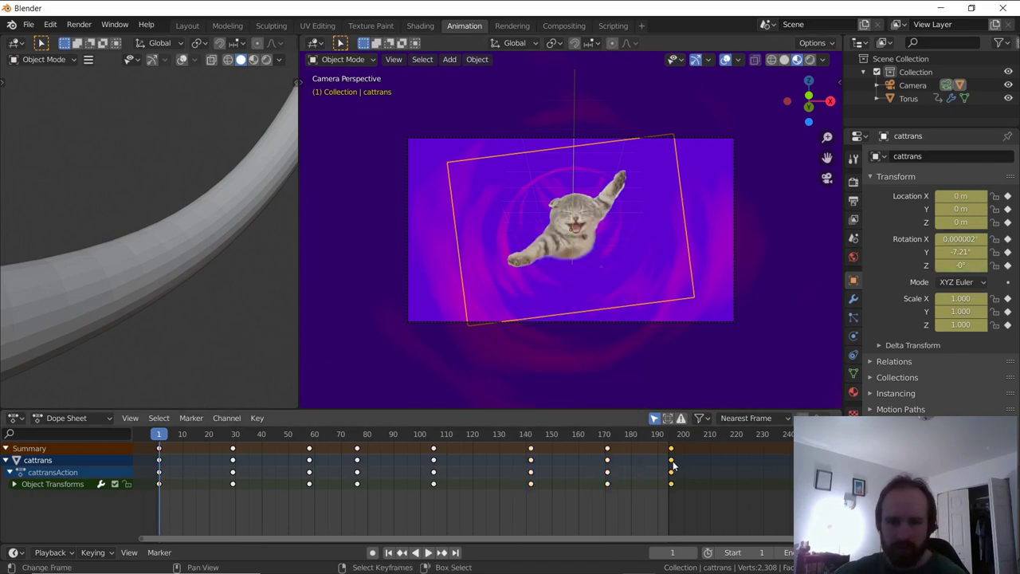
- Delete the cat's keyframes at frame 195 and replace them with a duplicate of the frame 1 keyframes
key("x")
left_click(672, 464)
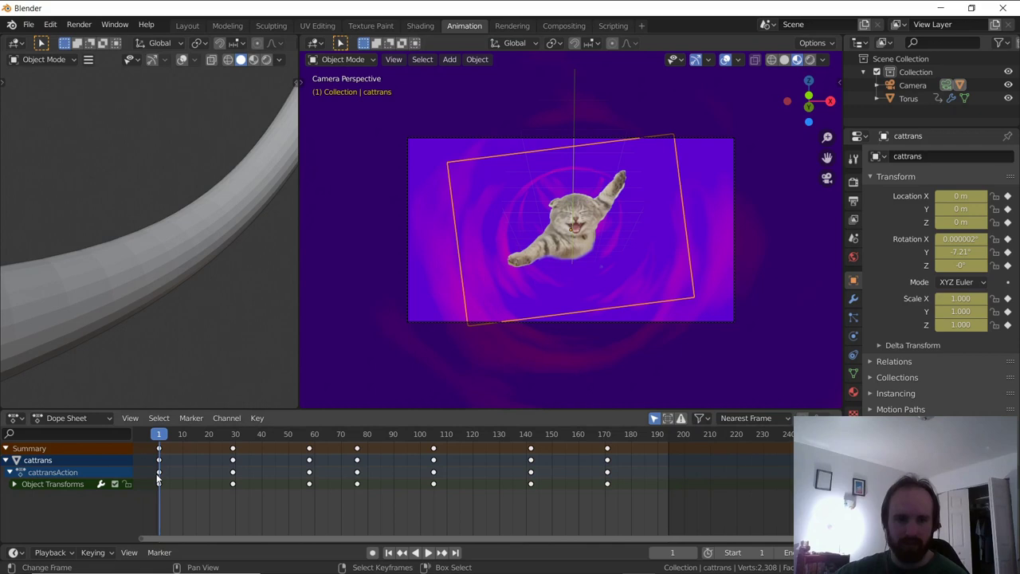
key("shift+d")
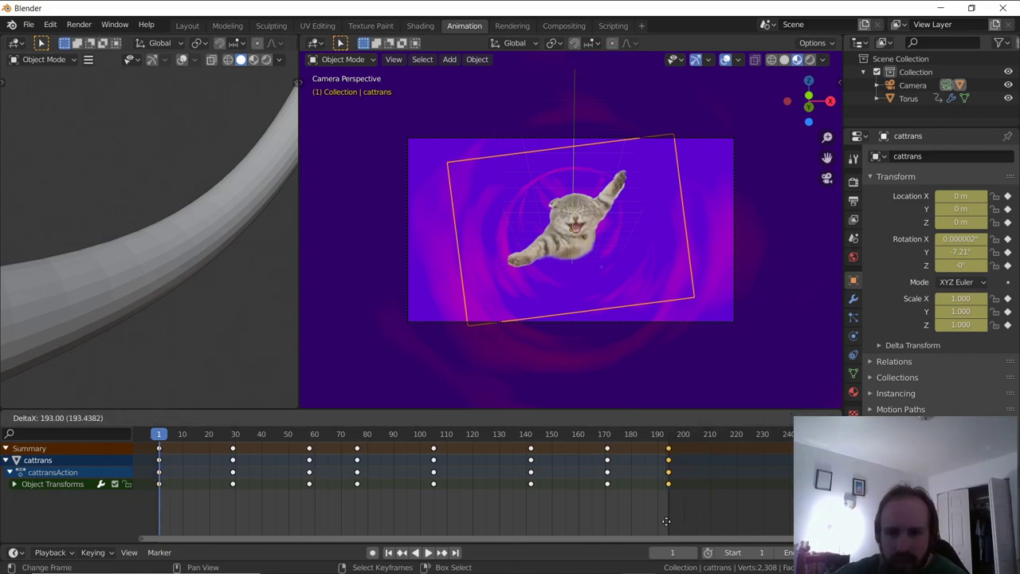
left_click(668, 501)
left_click(669, 483)
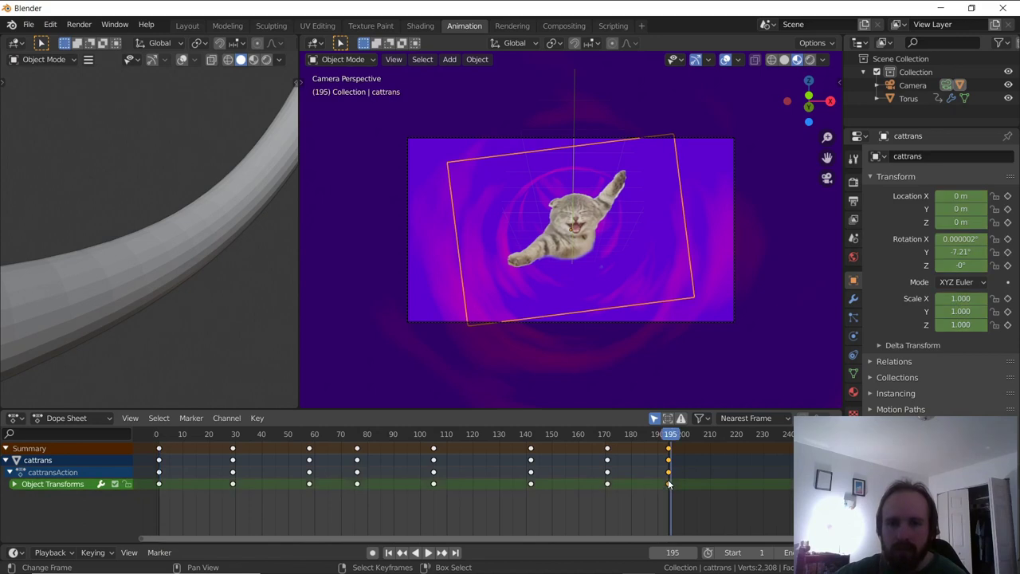
key("g")
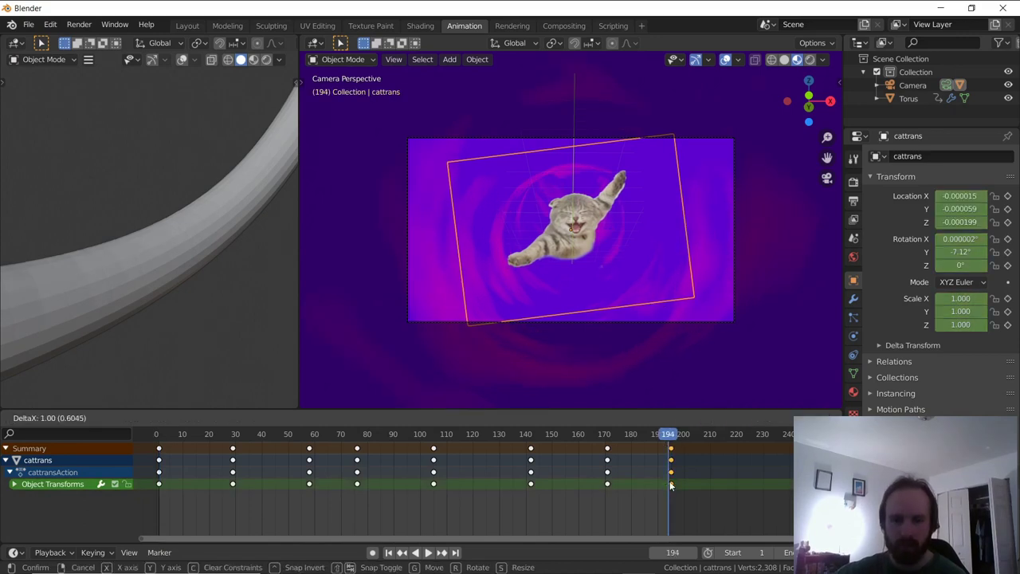
left_click(671, 484)
- Play the animation from the beginning to check the cat's motion
left_click_drag(638, 435, 153, 487)
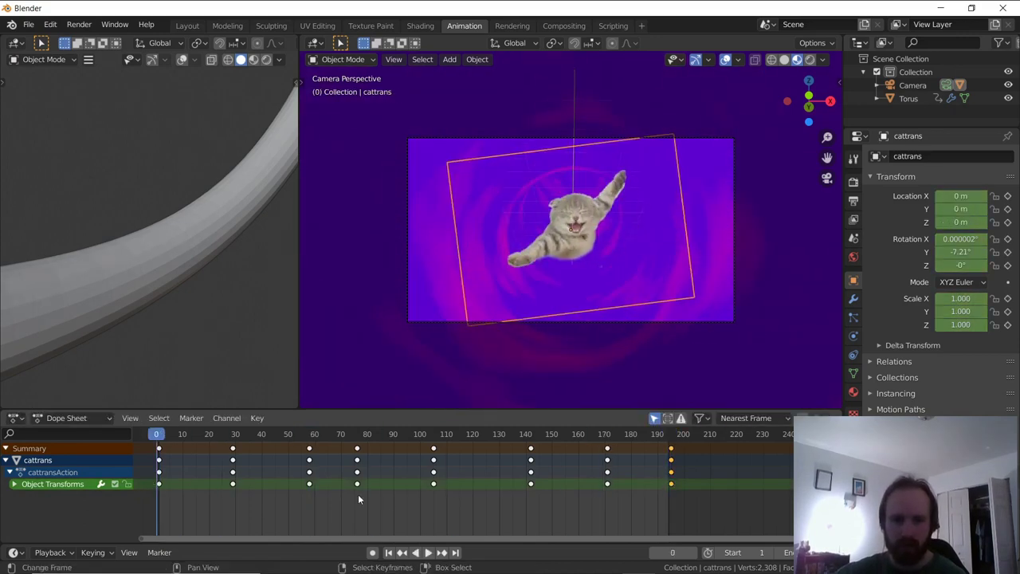
left_click(430, 555)
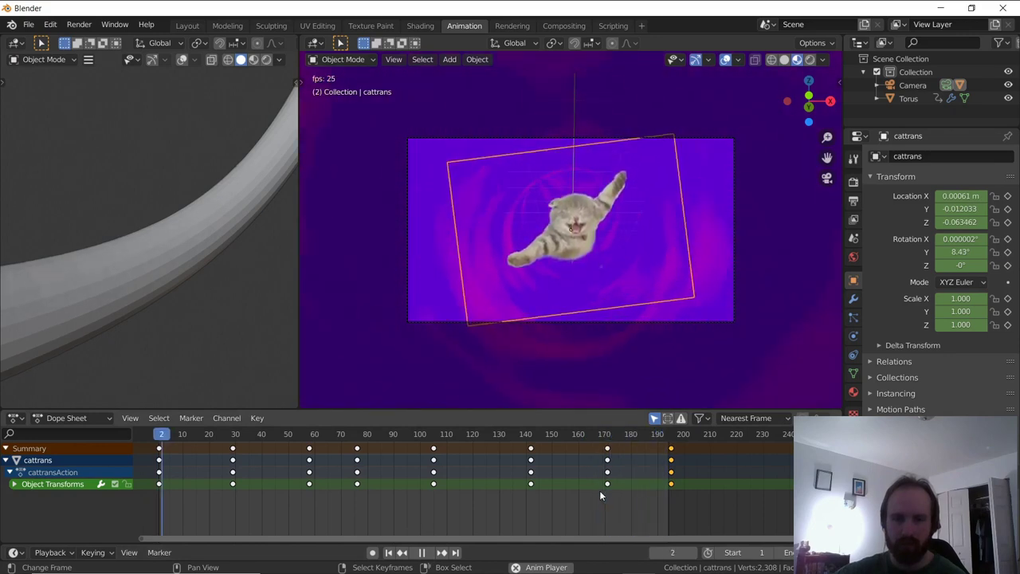
left_click(422, 552)
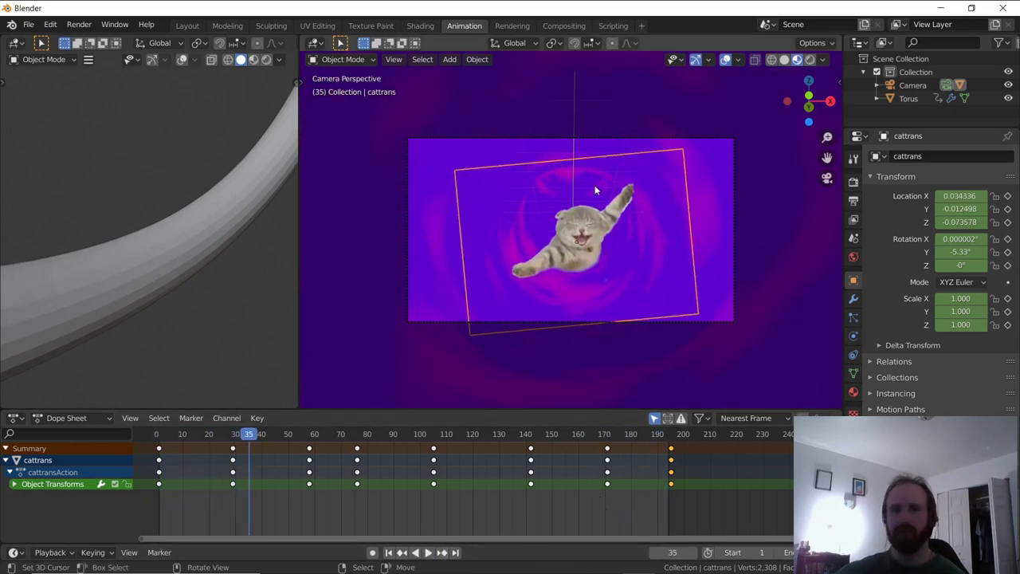
- Leave the camera view and add an ico sphere to the scene
left_click(517, 140)
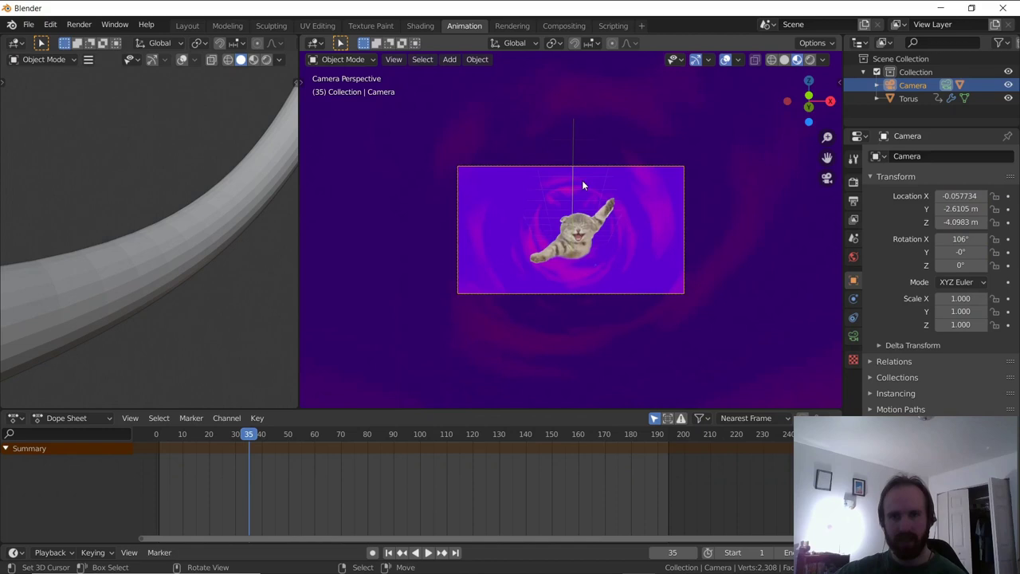
middle_click_drag(581, 186, 560, 200)
left_click(560, 200)
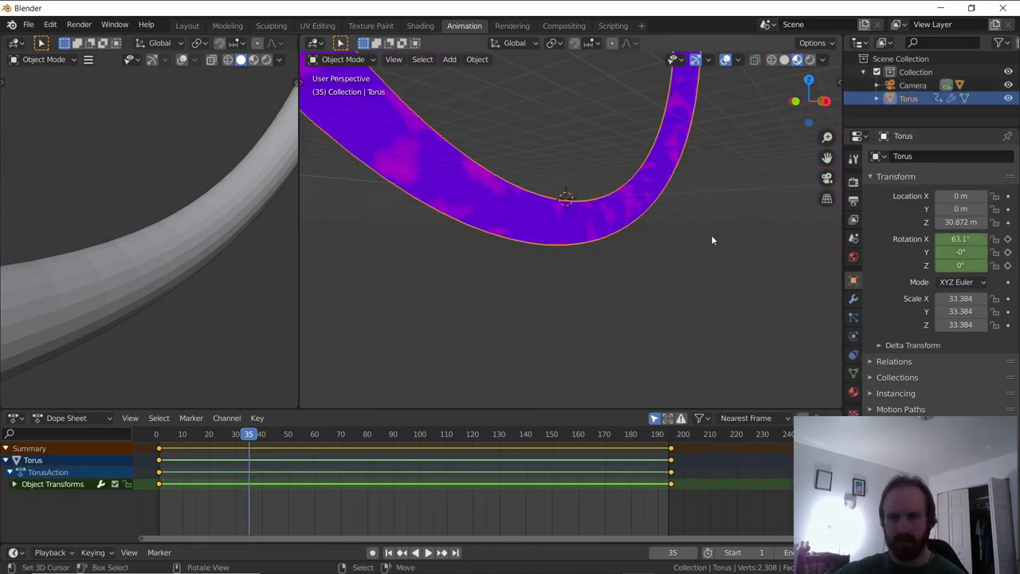
left_click(449, 61)
mouse_move(502, 75)
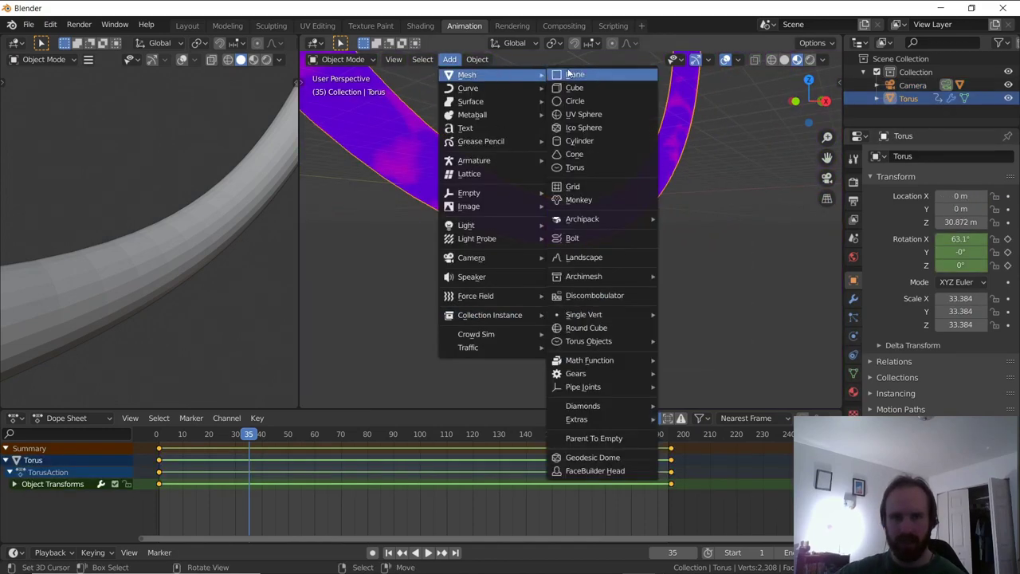
left_click(599, 129)
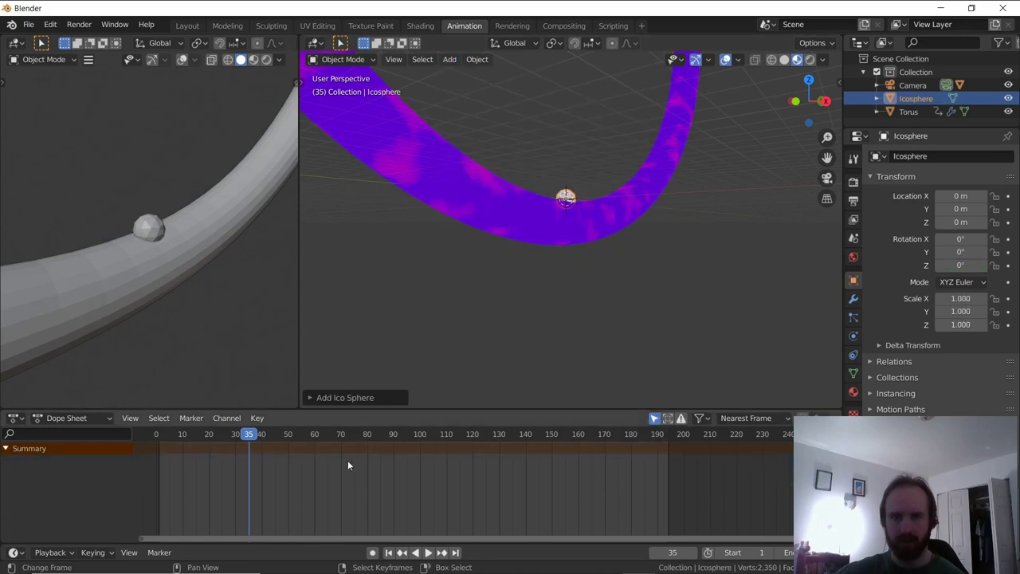
- Move the ico sphere outside the torus to about X 8.6, Y 6.5, Z -10.6 m and scale it to about 0.491
left_click(355, 396)
key("g")
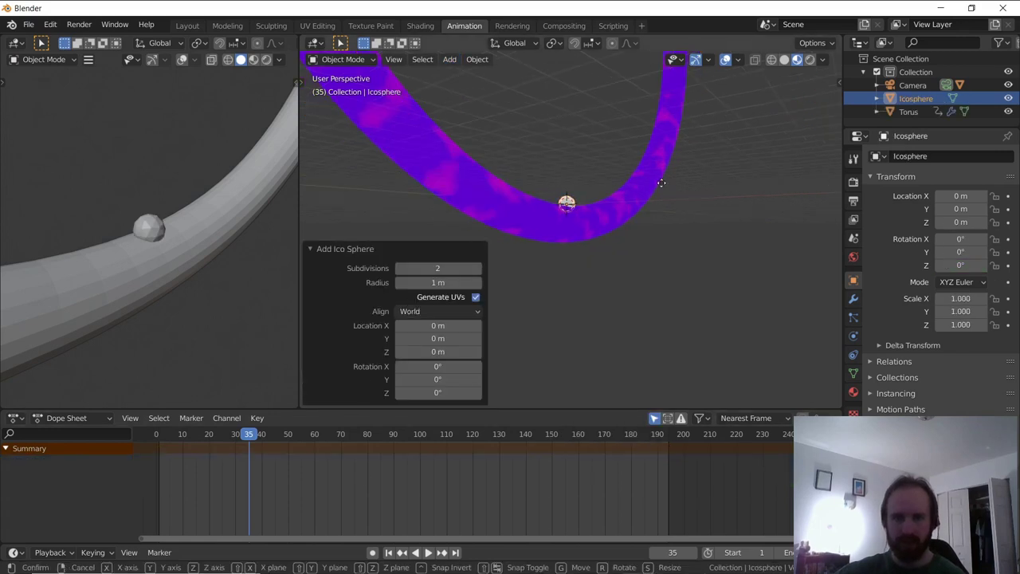
left_click(717, 245)
key("s")
left_click(710, 228)
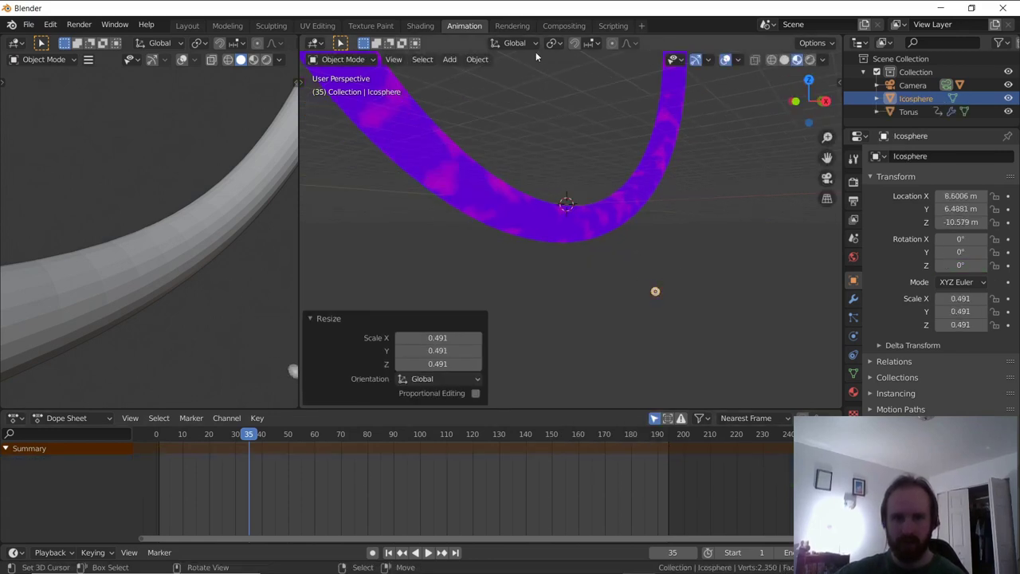
- Create a new material for the ico sphere and delete its Principled BSDF node
left_click(411, 25)
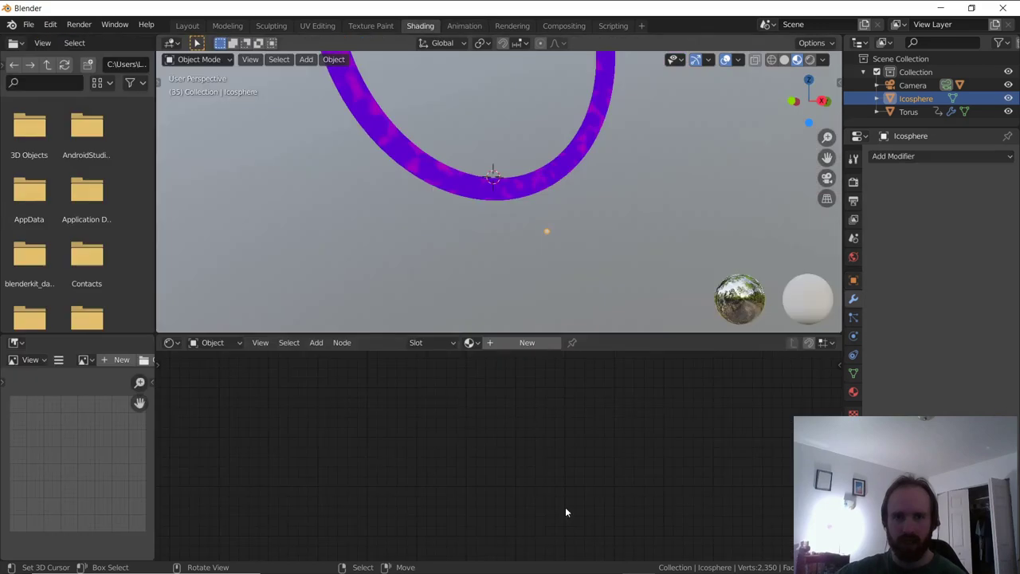
left_click(527, 343)
key("Home")
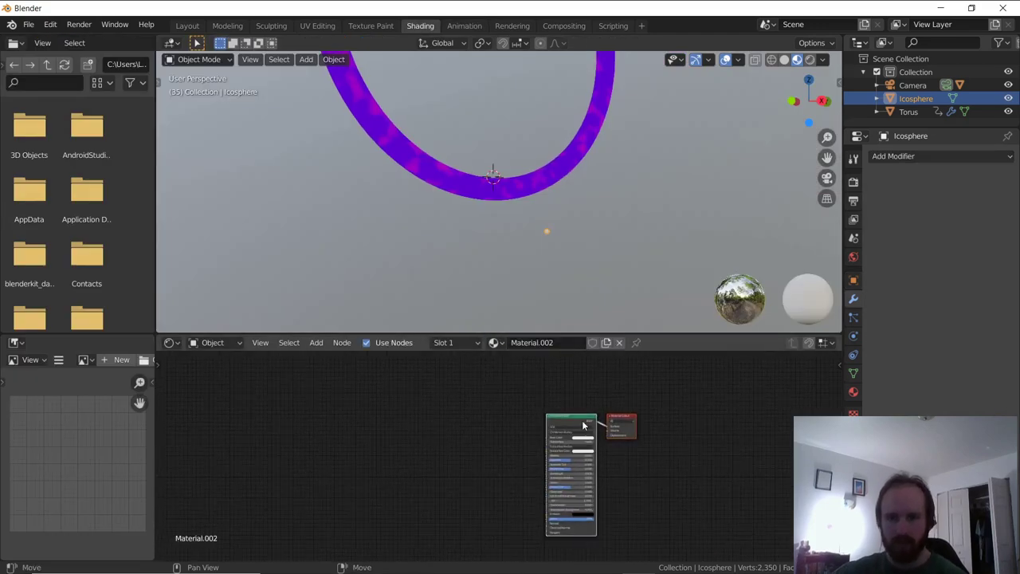
key("x")
- Add an Emission node to the ico sphere's material and connect it to the Surface input of the Material Output
left_click(316, 343)
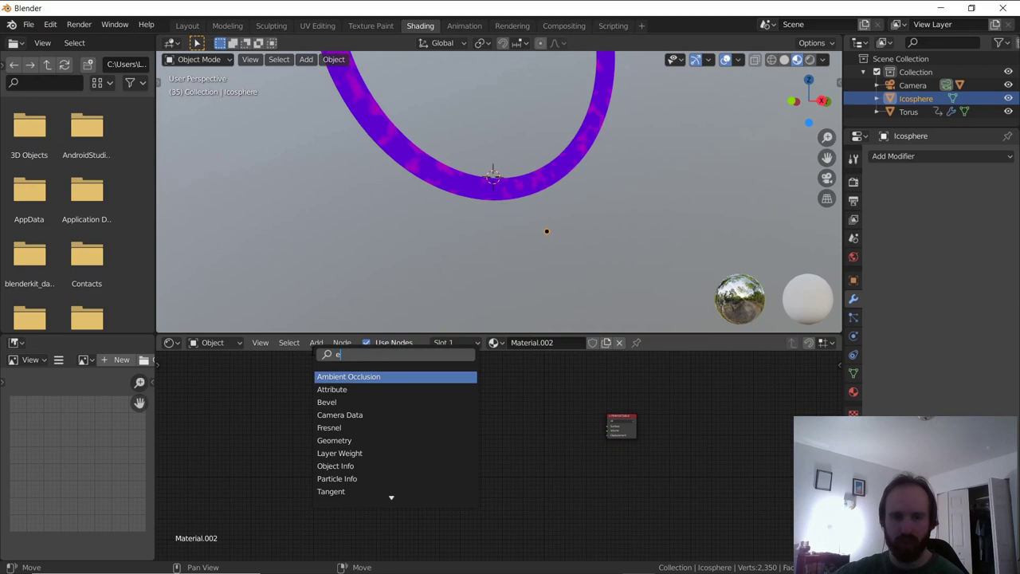
type("m")
left_click(359, 375)
left_click(413, 401)
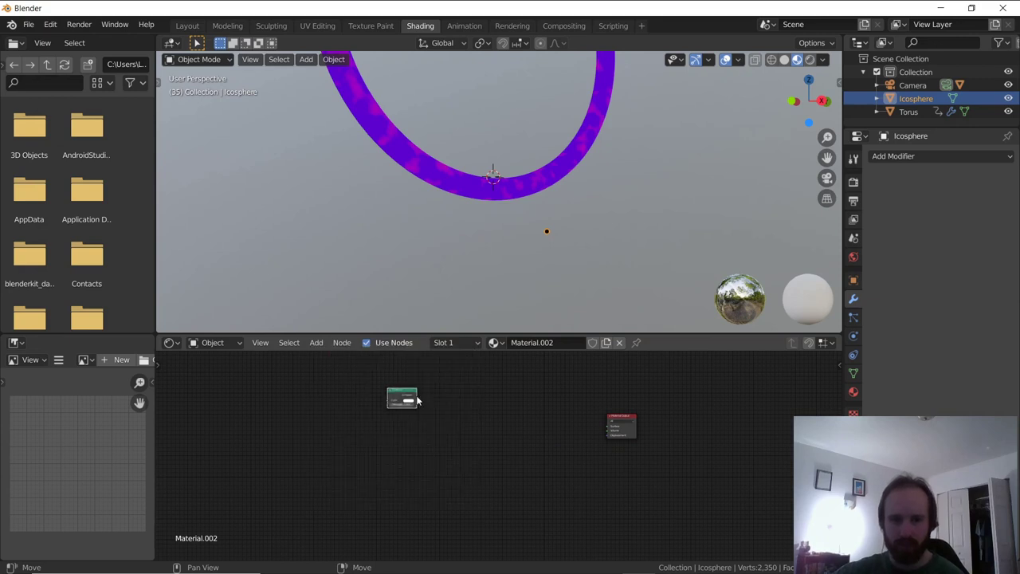
left_click_drag(415, 399, 612, 429)
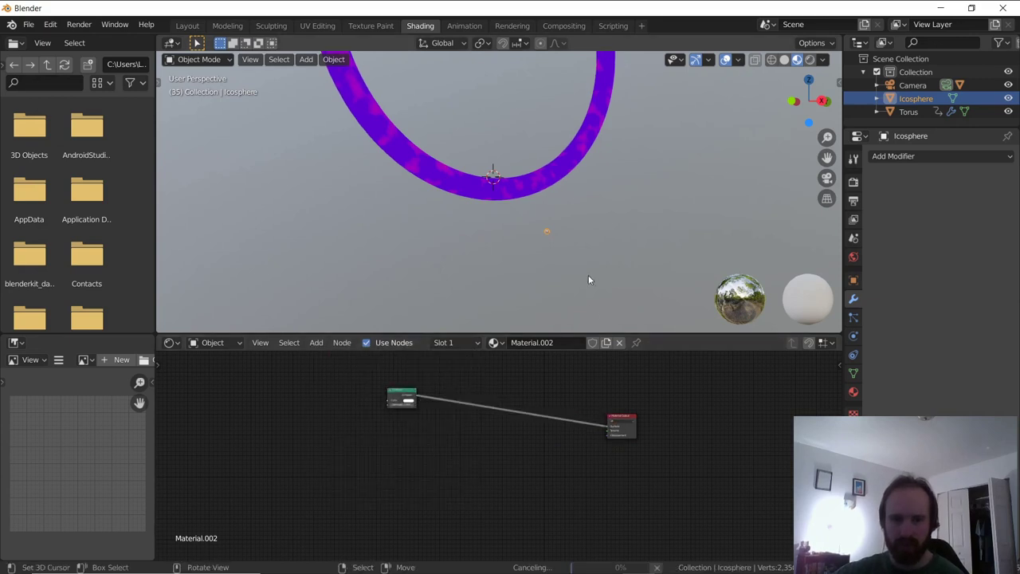
- Select the torus and add an emitter particle system with 984 particles to it
scroll(572, 251, "up", 3)
key("KP_0")
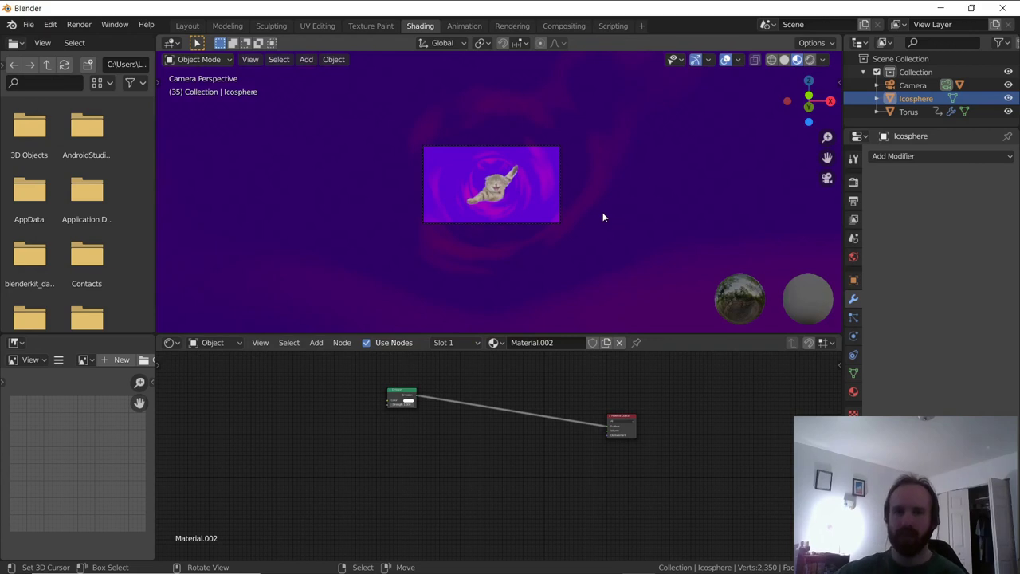
scroll(603, 212, "up", 5)
scroll(463, 434, "up", 1)
scroll(463, 434, "up", 6)
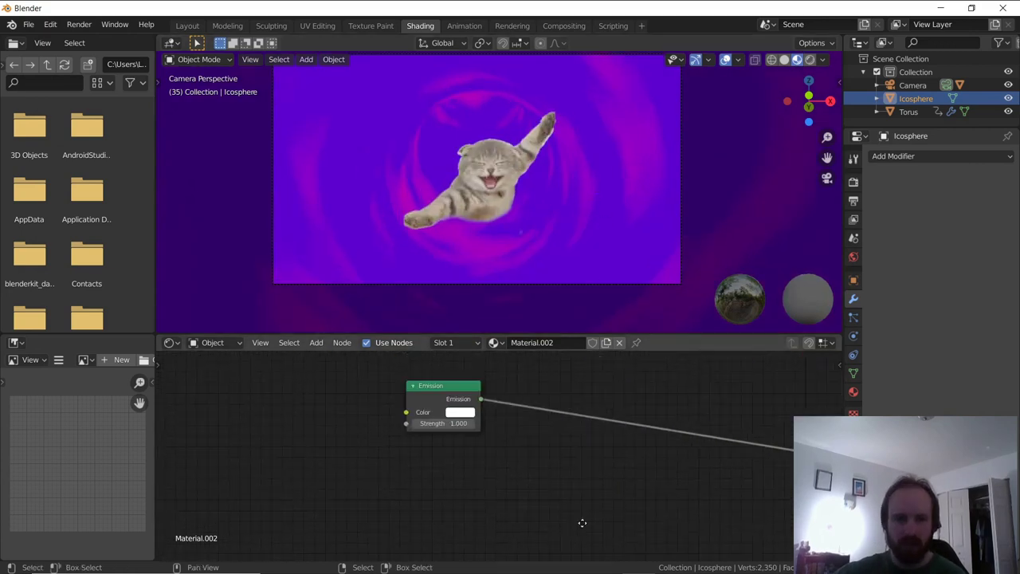
left_click(556, 232)
scroll(651, 248, "down", 5)
middle_click_drag(651, 249, 605, 251)
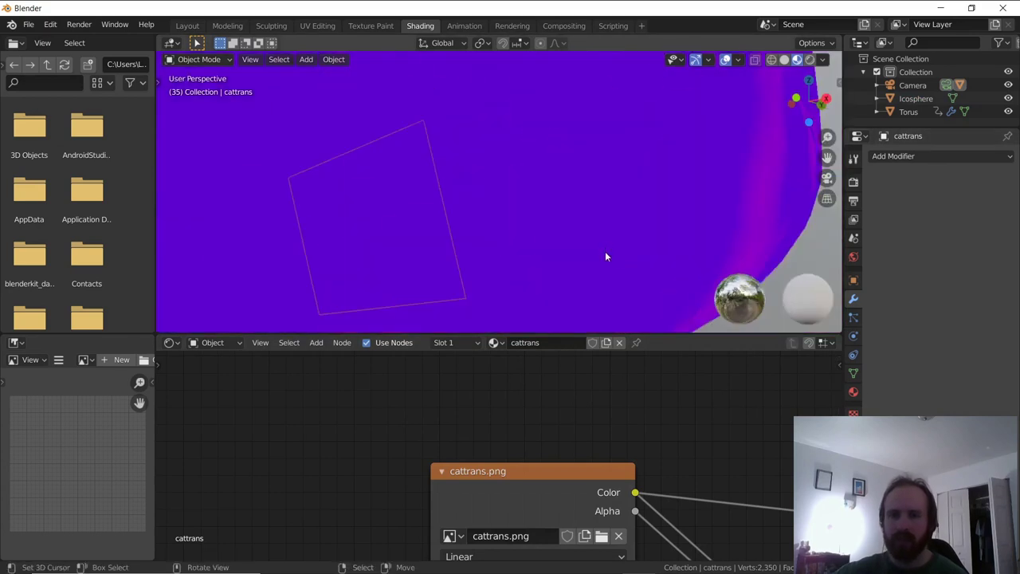
scroll(589, 183, "down", 9)
right_click(585, 162)
key("KP_0")
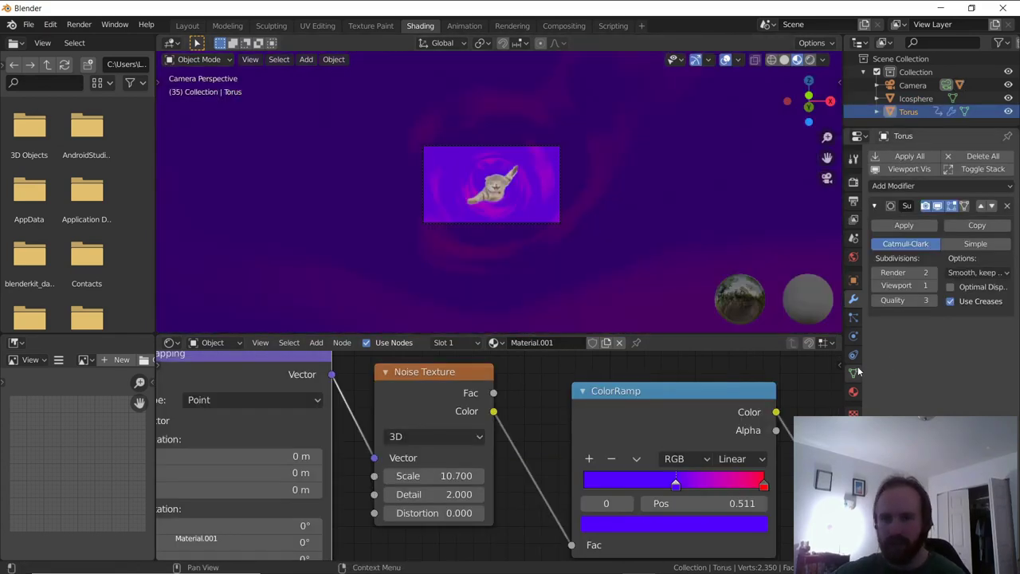
left_click(855, 317)
left_click(1008, 157)
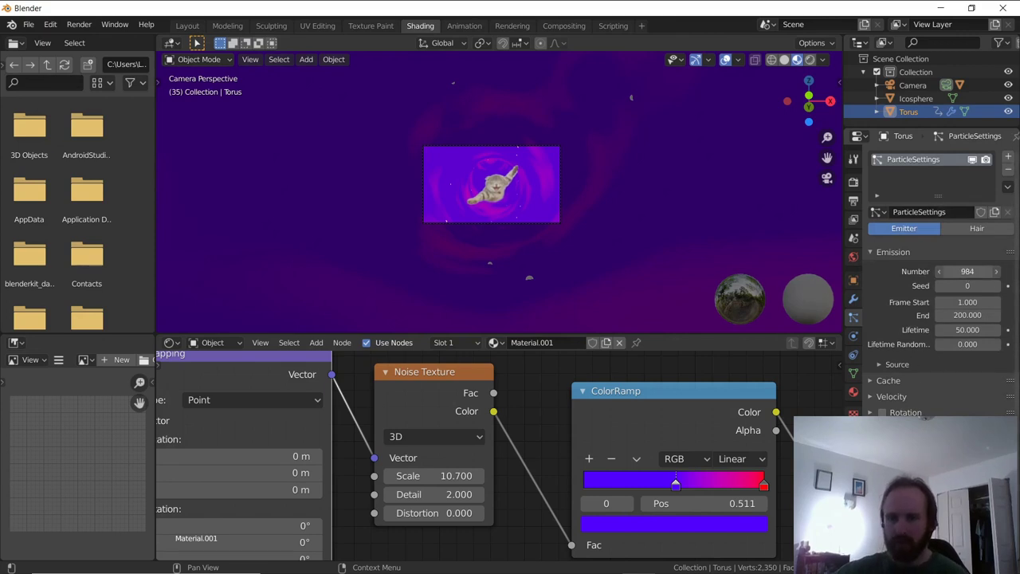
- Set the particle emission to end at frame 1 and the particle lifetime to 480.5 frames
left_click(954, 313)
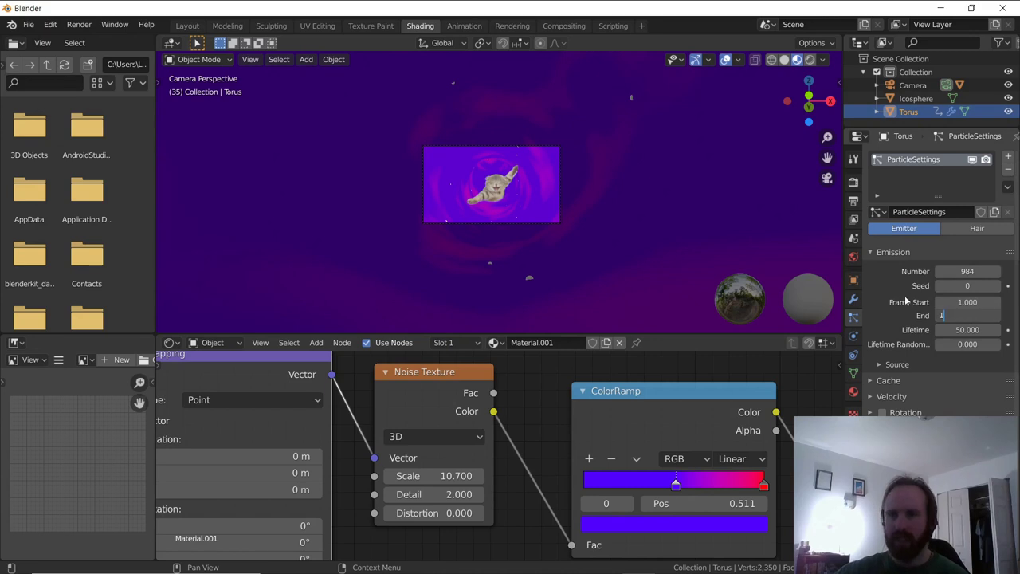
key("Return")
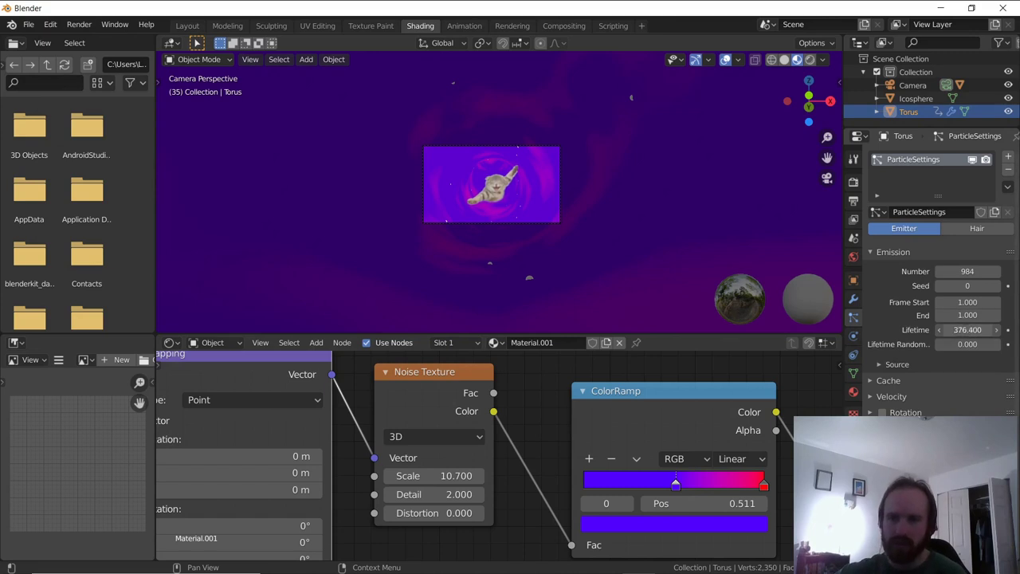
left_click_drag(967, 329, 1000, 329)
- Set the physics type of the torus's particles to None
scroll(966, 283, "down", 1)
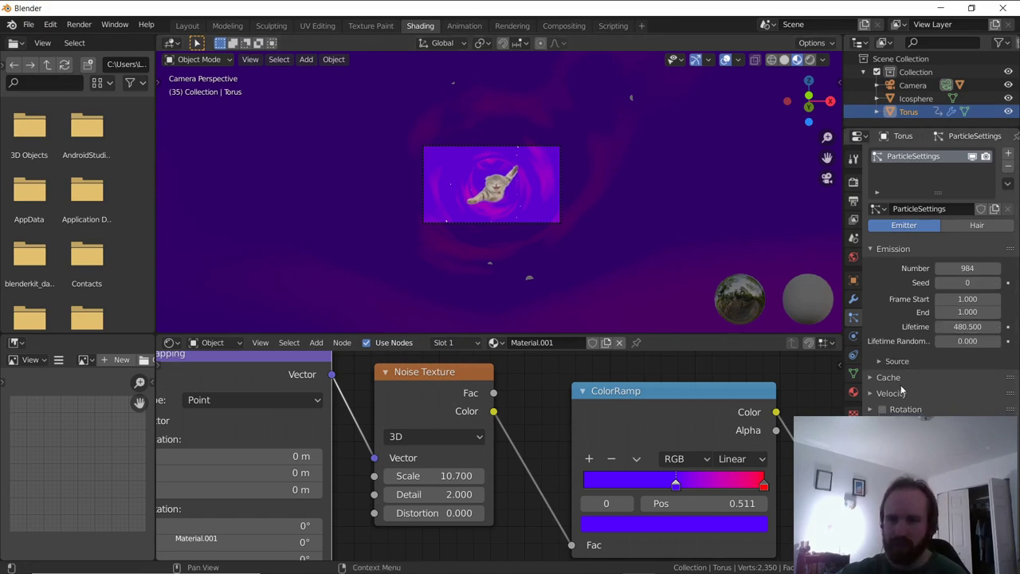
left_click(896, 397)
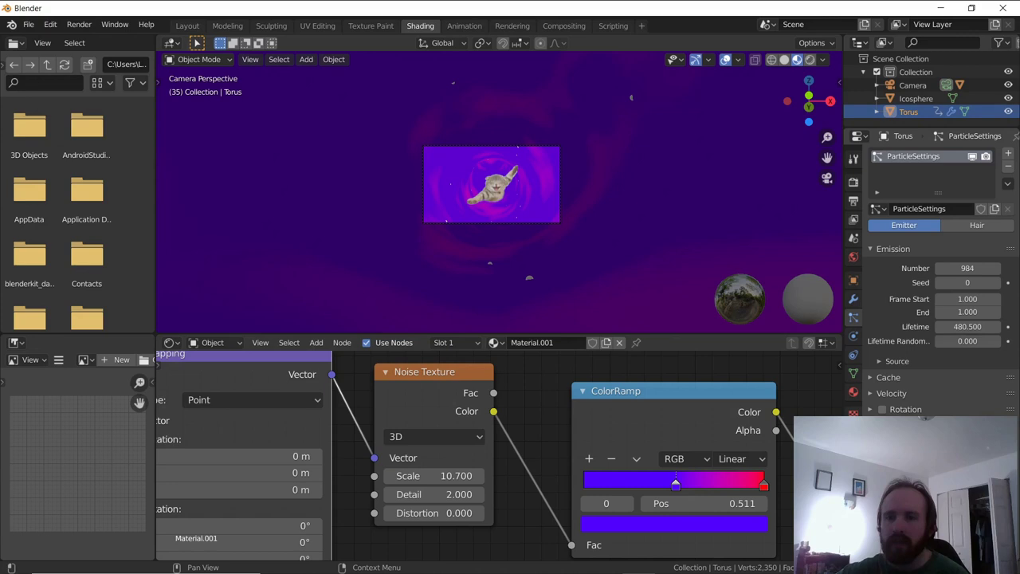
left_click(967, 458)
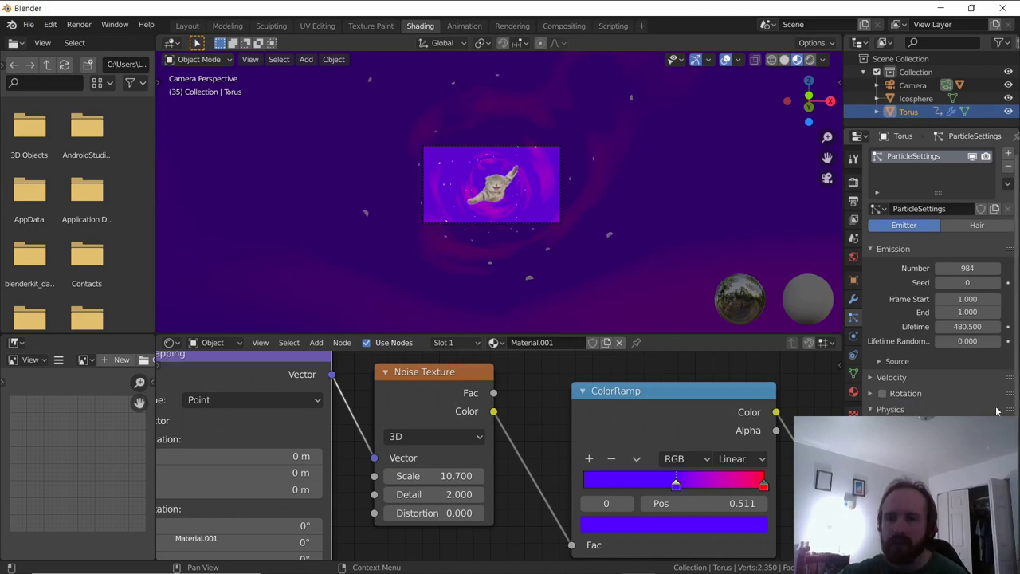
- Set the torus's particles to render as Object
scroll(994, 410, "down", 1)
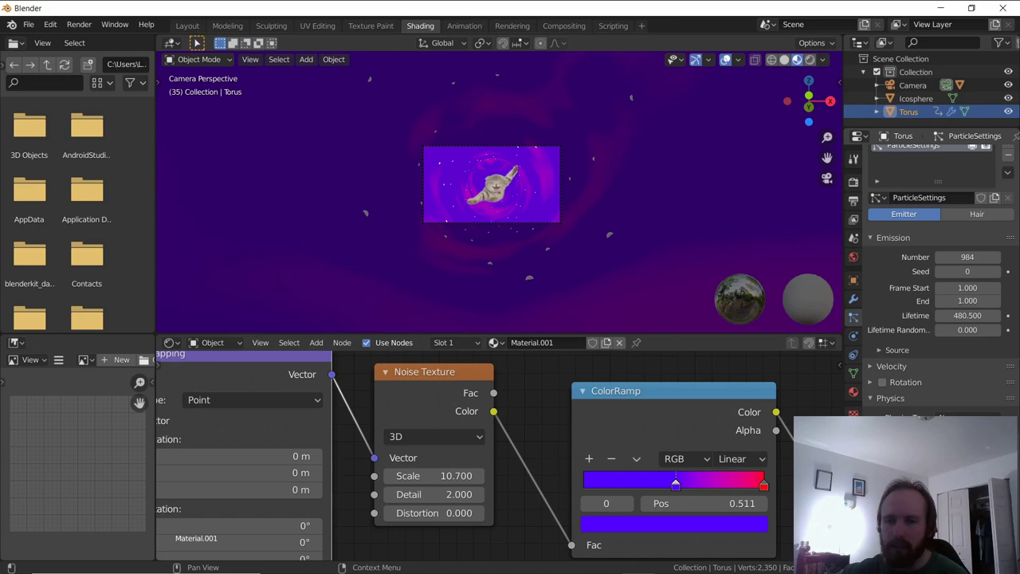
scroll(961, 383, "down", 3)
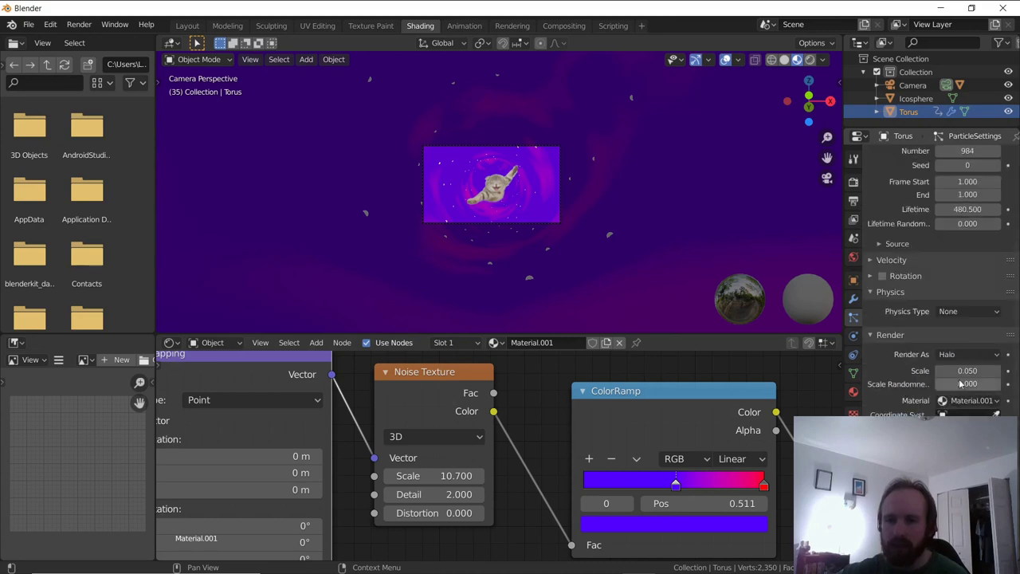
left_click(958, 356)
left_click(948, 412)
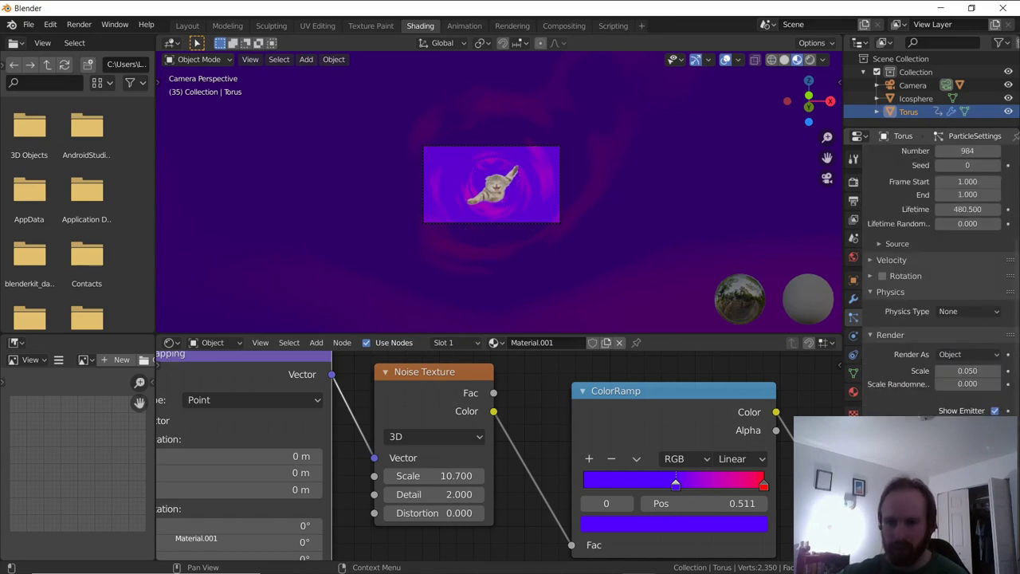
- Use the Icosphere as the instance object for the torus's particles
left_click(967, 452)
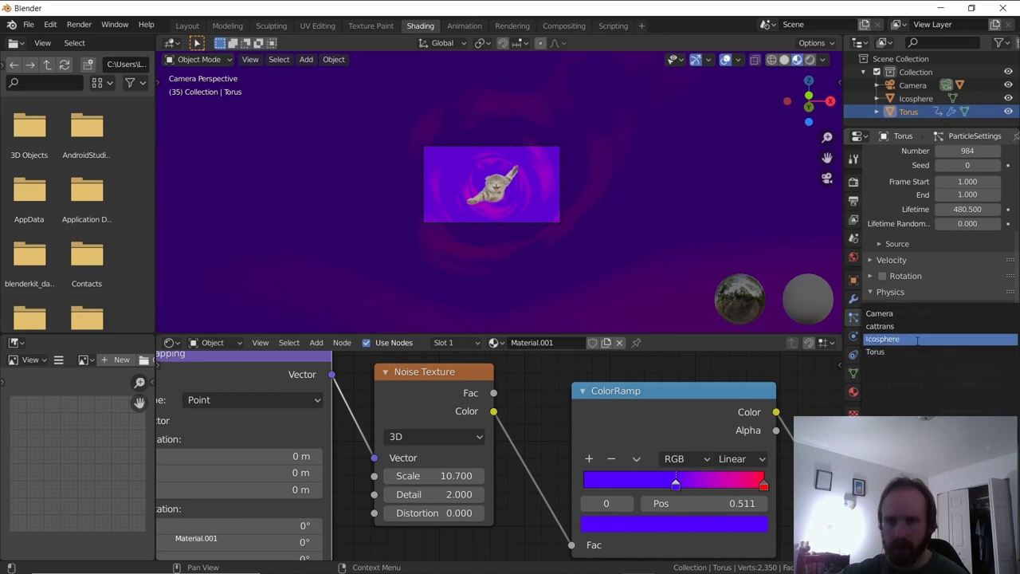
left_click(883, 339)
scroll(582, 199, "up", 4)
scroll(566, 215, "up", 3)
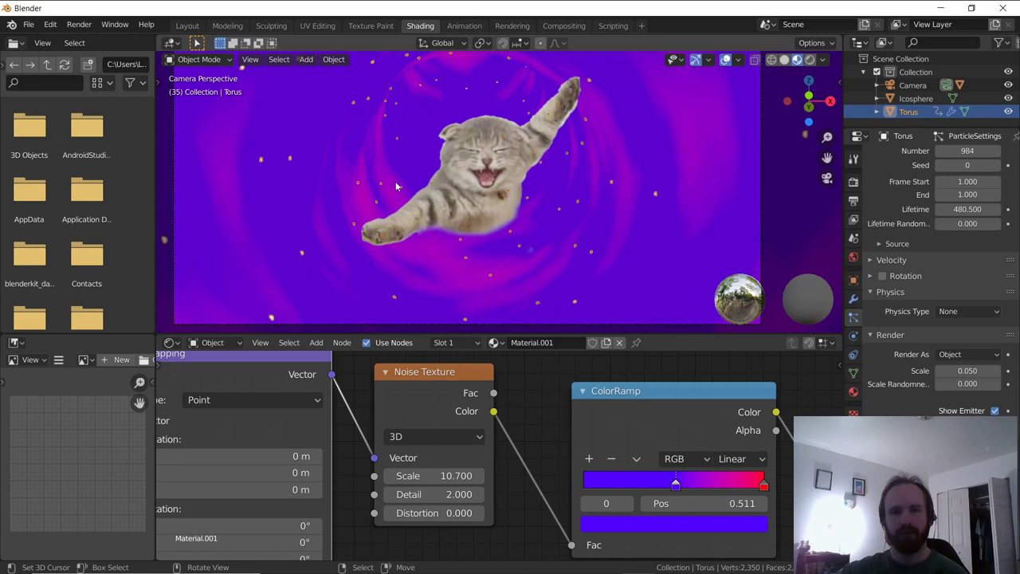
- Set the torus's particle source to emit from Volume
scroll(928, 279, "down", 2)
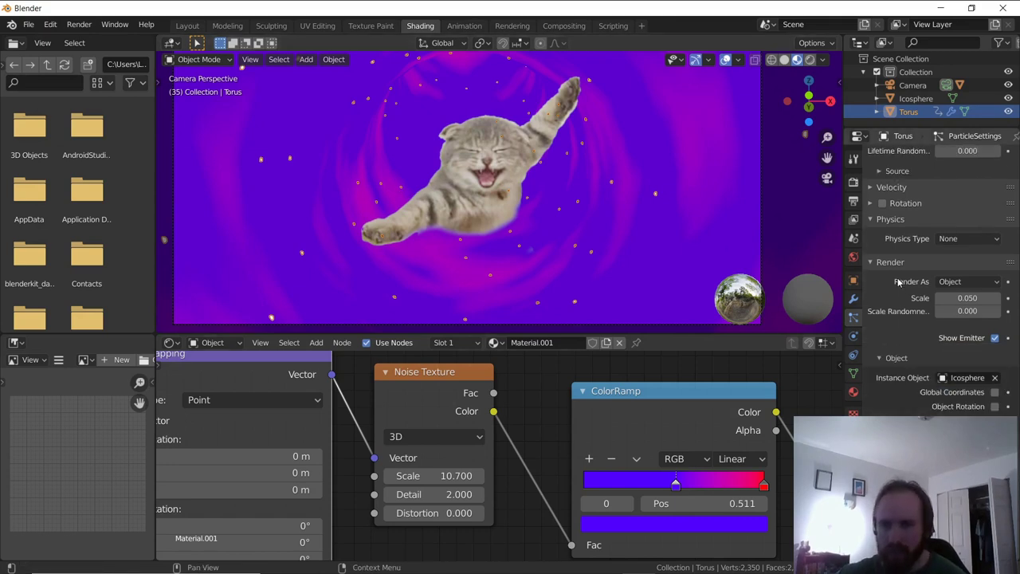
scroll(900, 197, "up", 3)
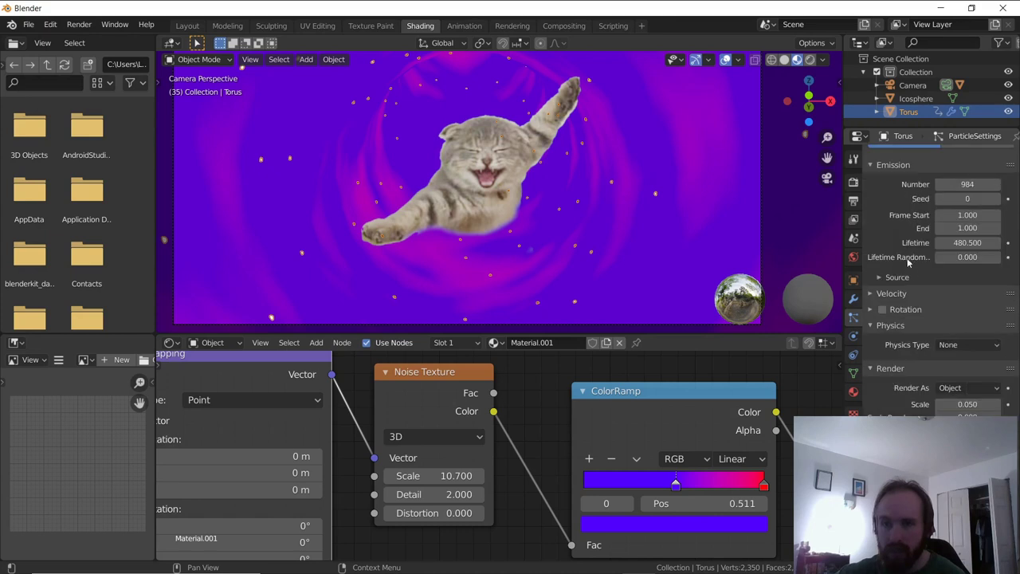
left_click(897, 276)
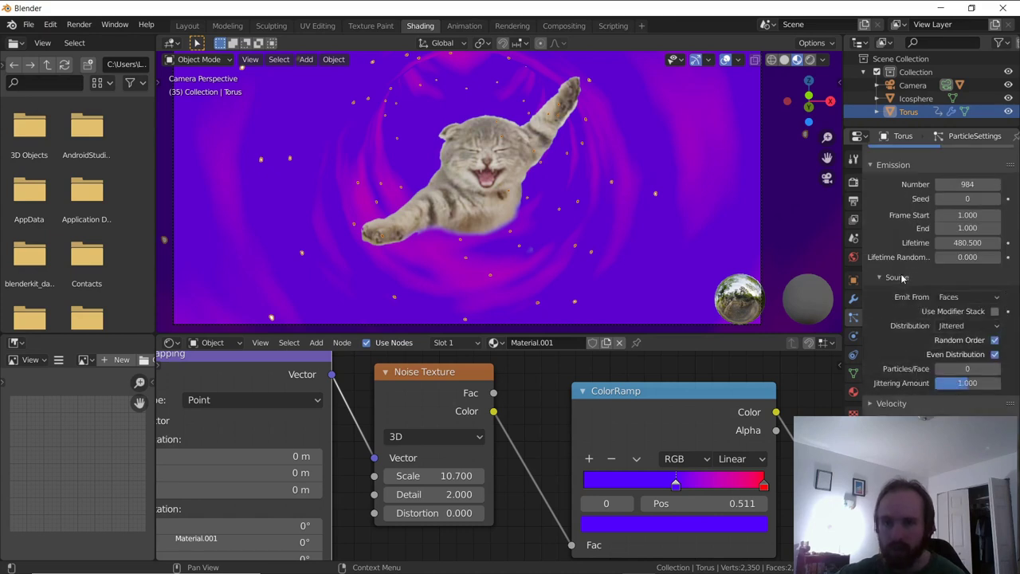
left_click(968, 296)
left_click(964, 341)
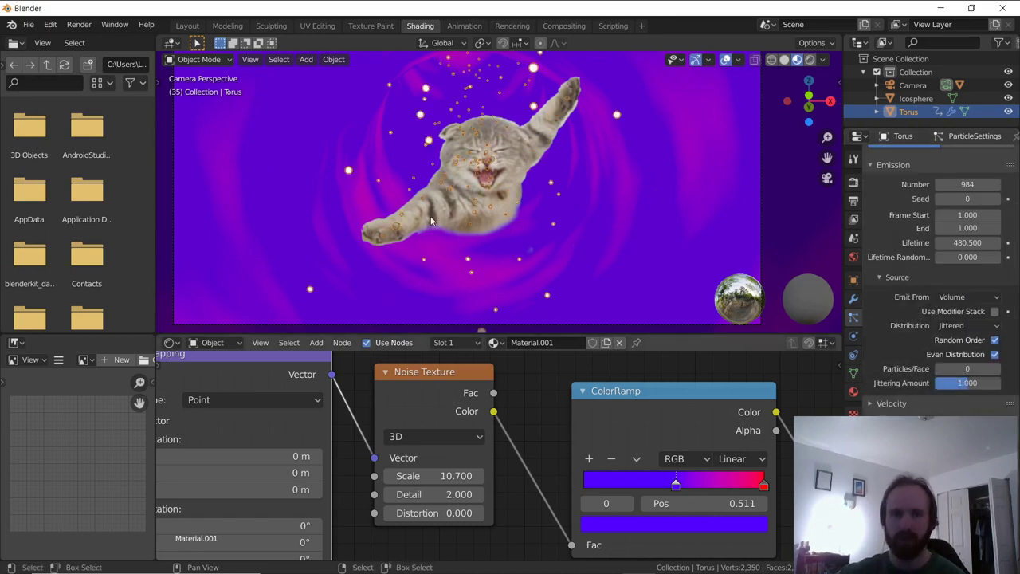
- Inspect the particles from another angle, then play the animation in the Animation workspace's camera view and check the cat at frame 154
scroll(431, 220, "down", 3)
middle_click_drag(459, 213, 499, 216)
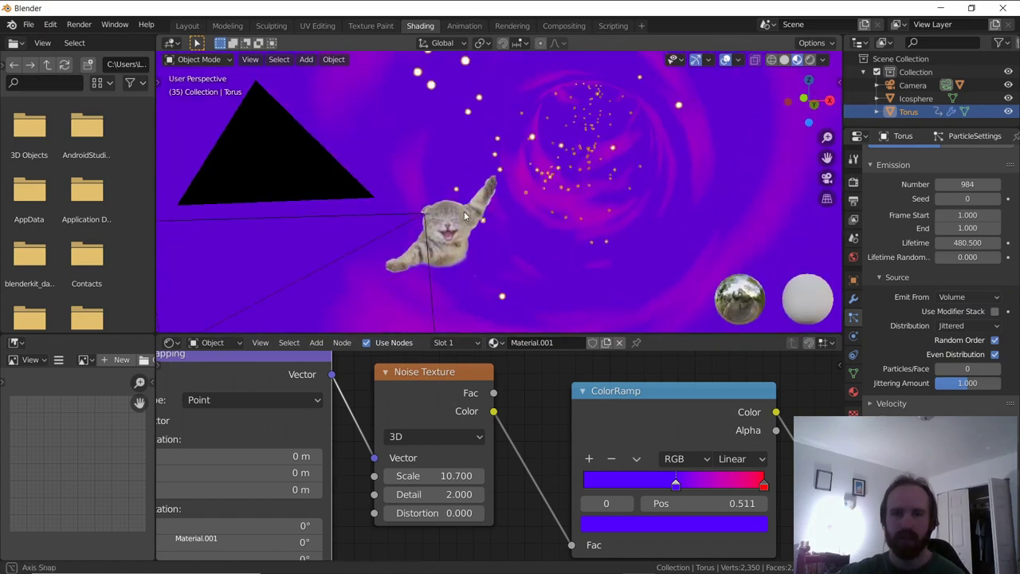
key("KP_0")
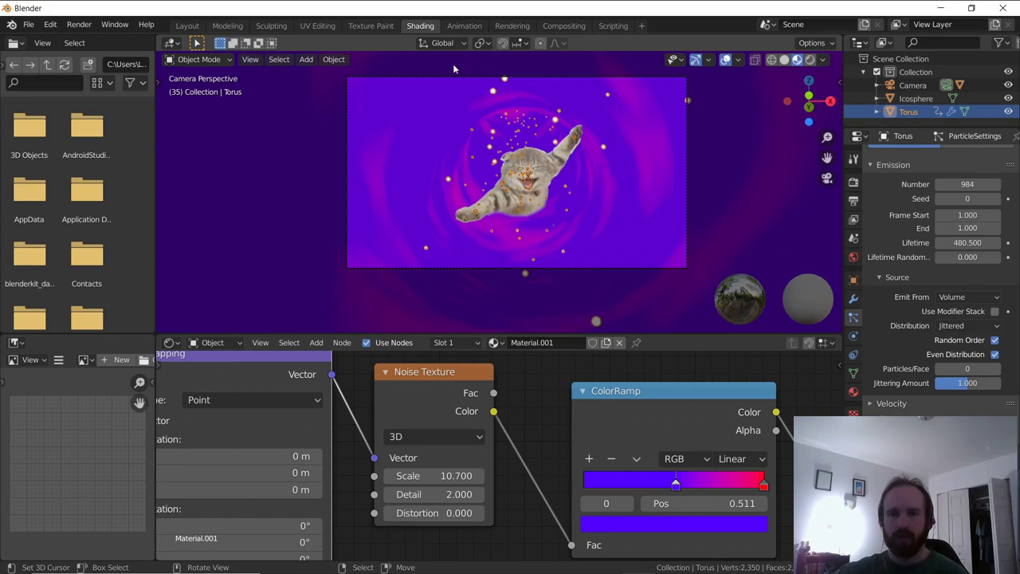
key("Home")
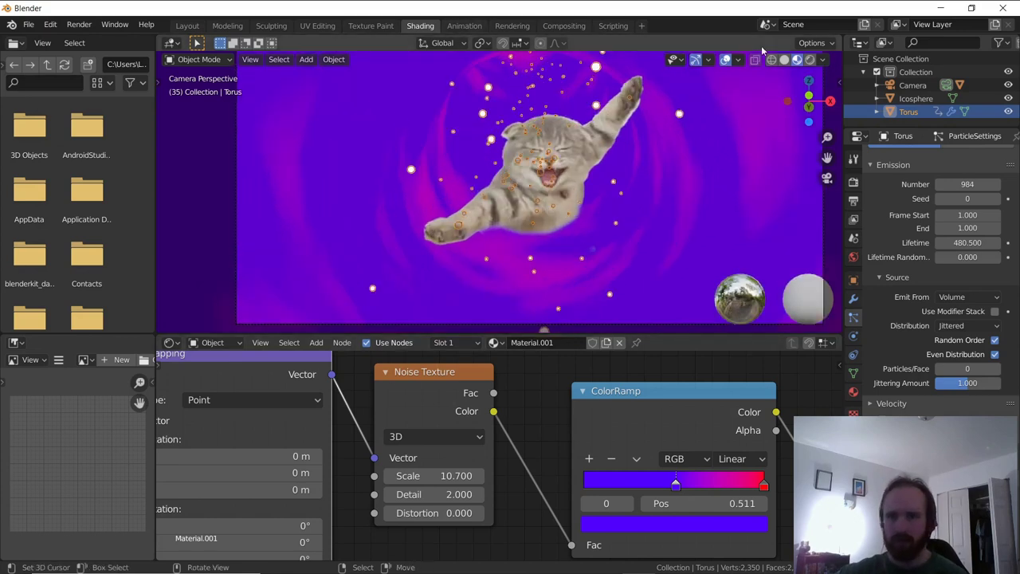
scroll(358, 227, "down", 3)
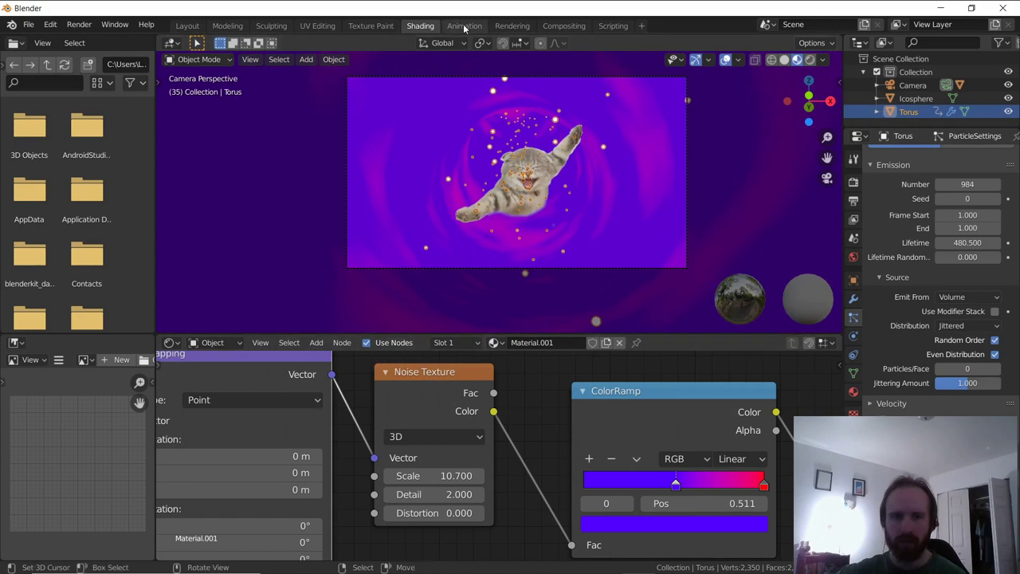
left_click(463, 25)
key("space")
key("KP_0")
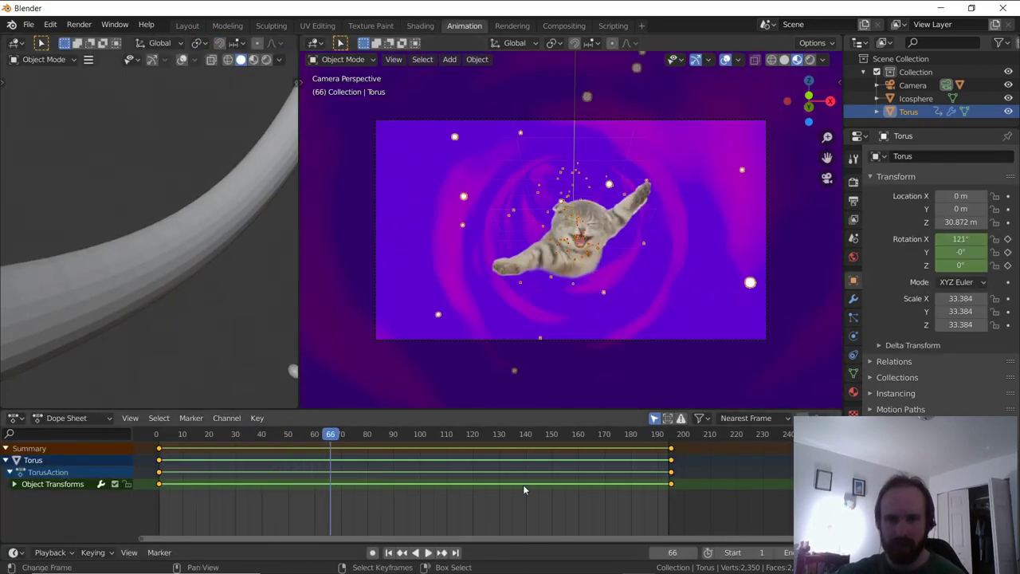
left_click(564, 488)
key("space")
left_click(582, 231)
scroll(725, 219, "up", 3)
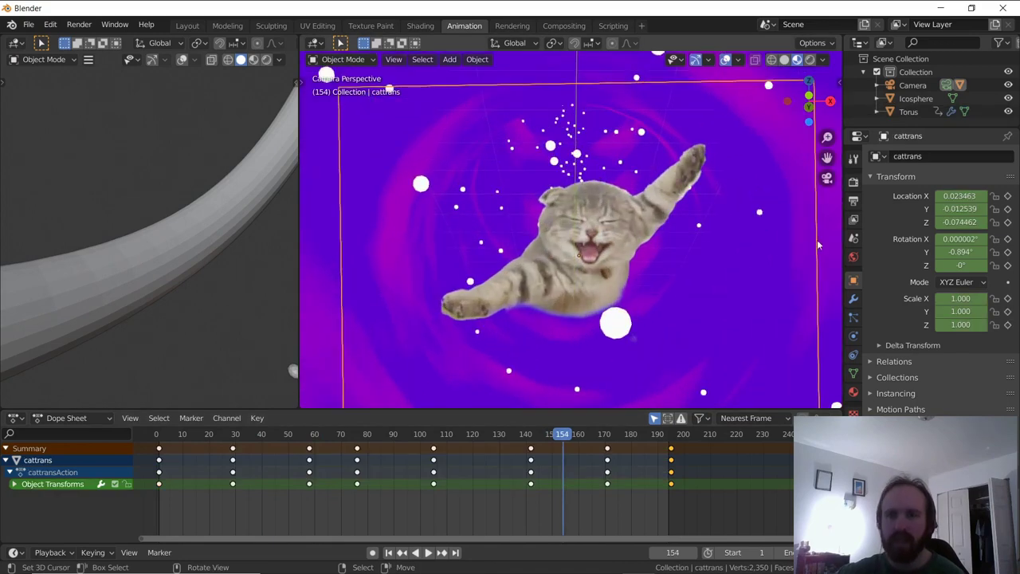
- Enable Motion Blur and Bloom in the Eevee render settings
left_click(852, 182)
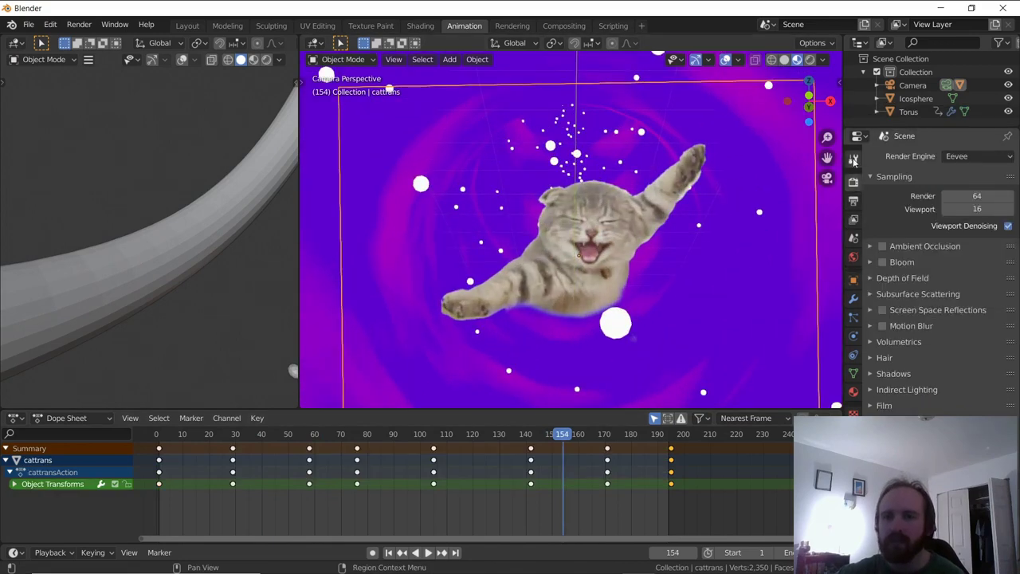
left_click(853, 160)
left_click(852, 200)
left_click(852, 182)
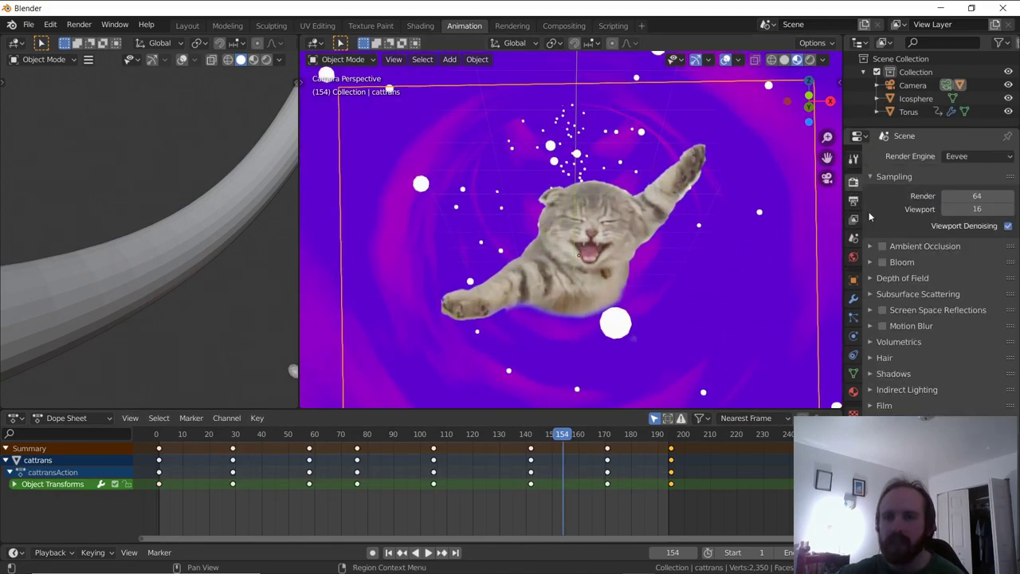
left_click(882, 326)
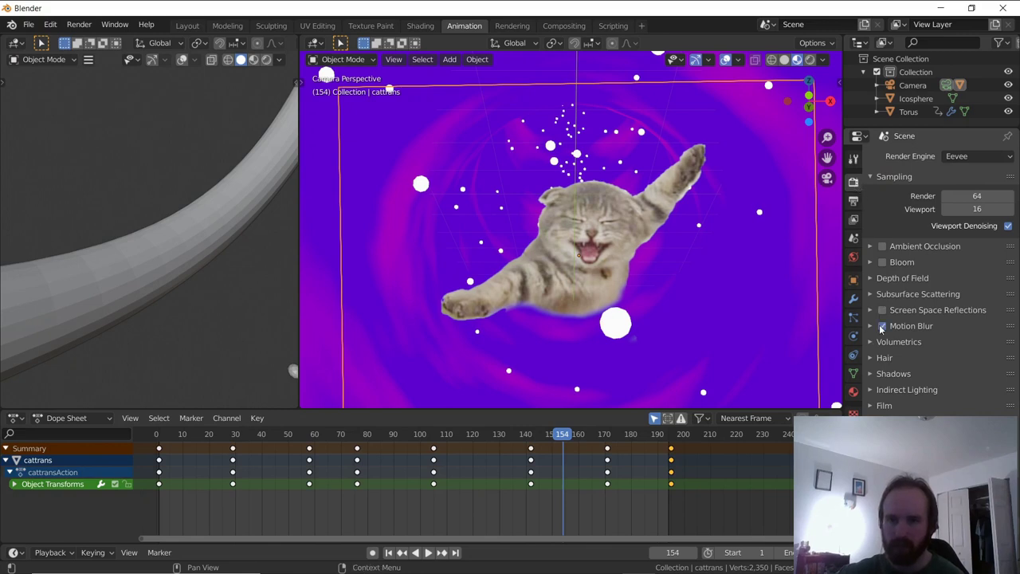
left_click(881, 262)
- Scrub through the animation to examine the glowing particles, stopping at frame 113
left_click_drag(384, 475, 357, 476)
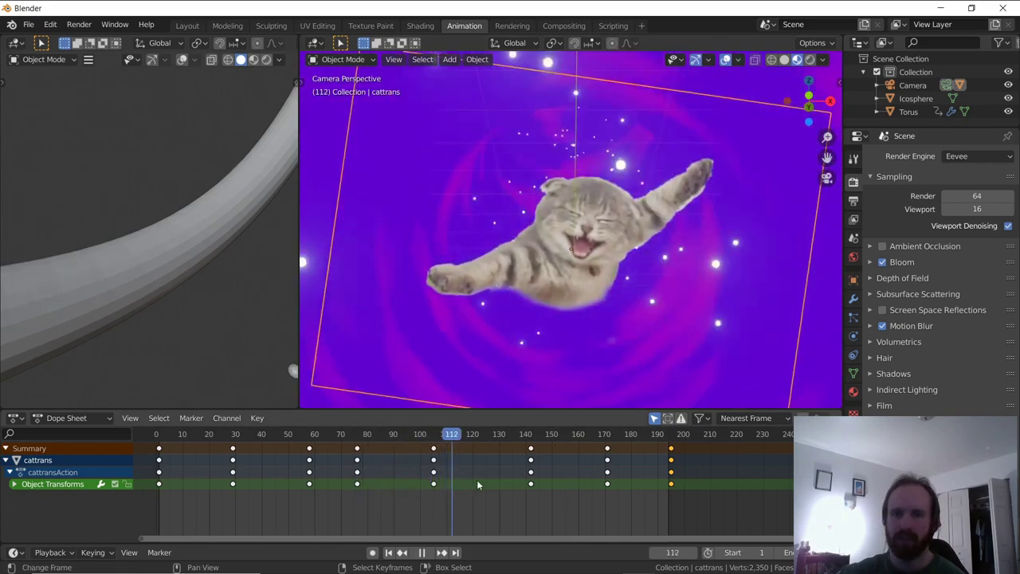
left_click_drag(476, 484, 422, 483)
scroll(560, 267, "down", 5)
left_click_drag(540, 469, 455, 469)
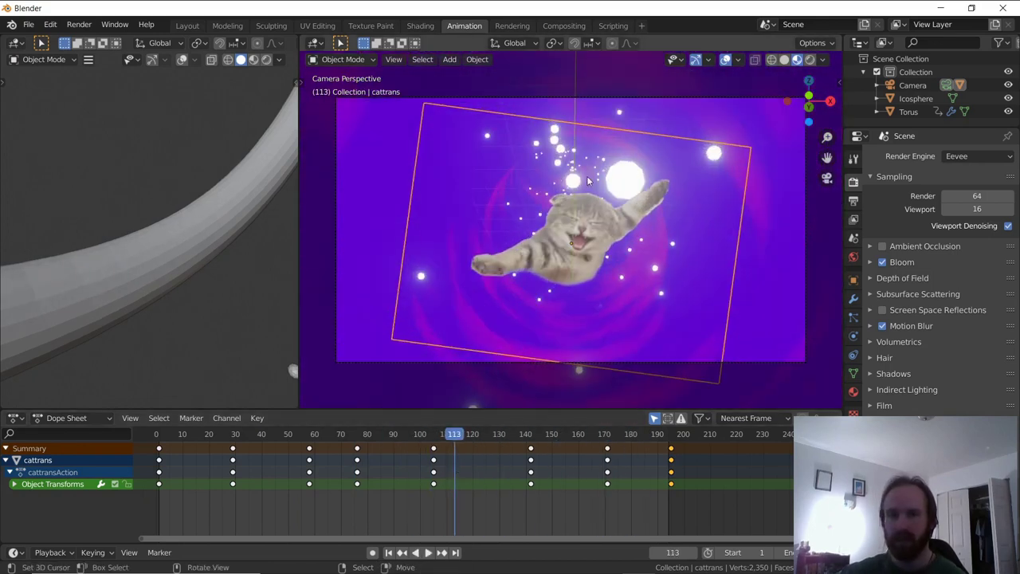
- Select the icosphere in the Shading workspace and raise its material's emission strength to 63.4
left_click(628, 191)
left_click(420, 26)
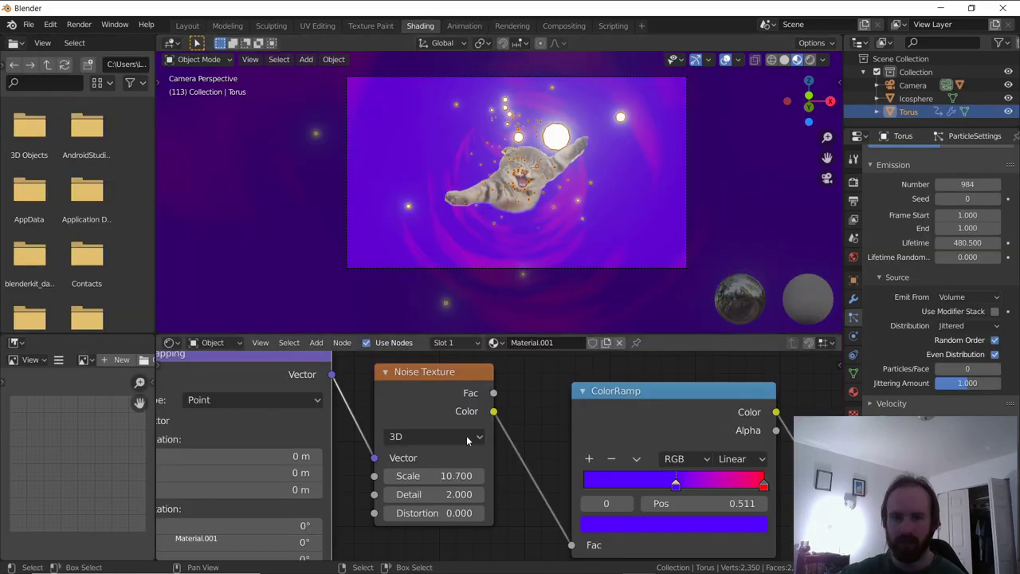
key("Home")
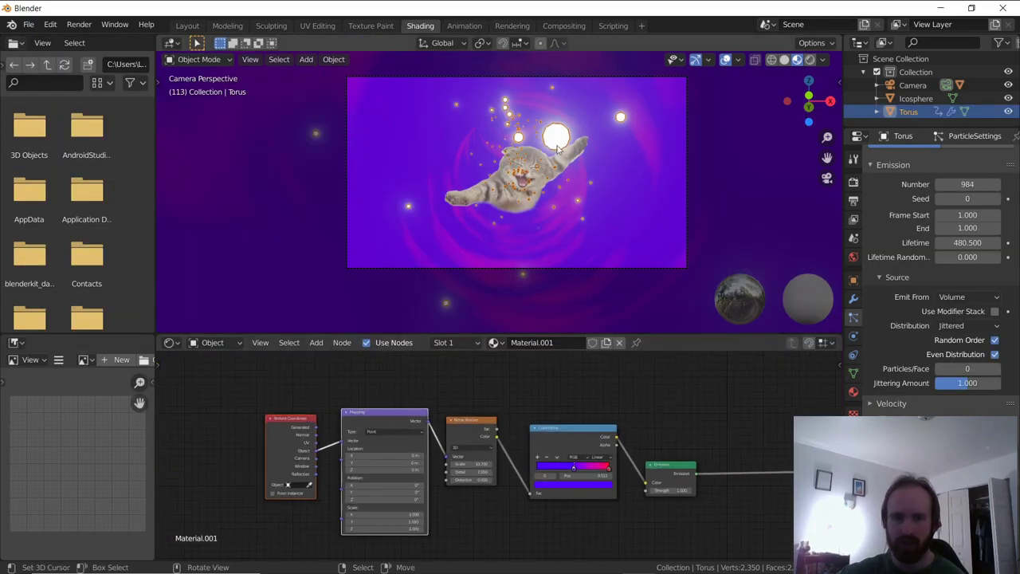
left_click(558, 148)
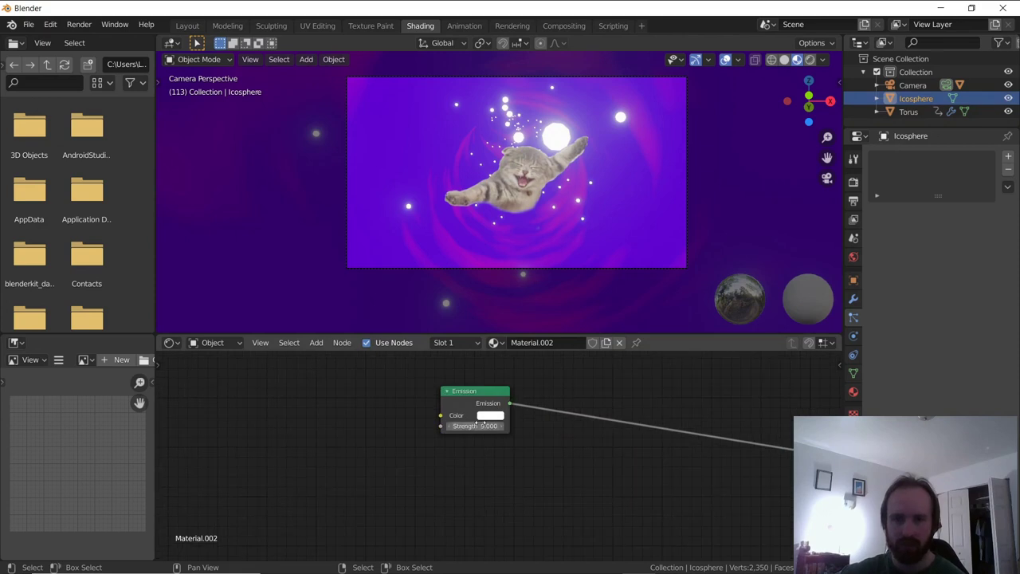
mouse_move(475, 425)
left_mouse_down()
mouse_move(586, 425)
mouse_move(494, 425)
left_mouse_up()
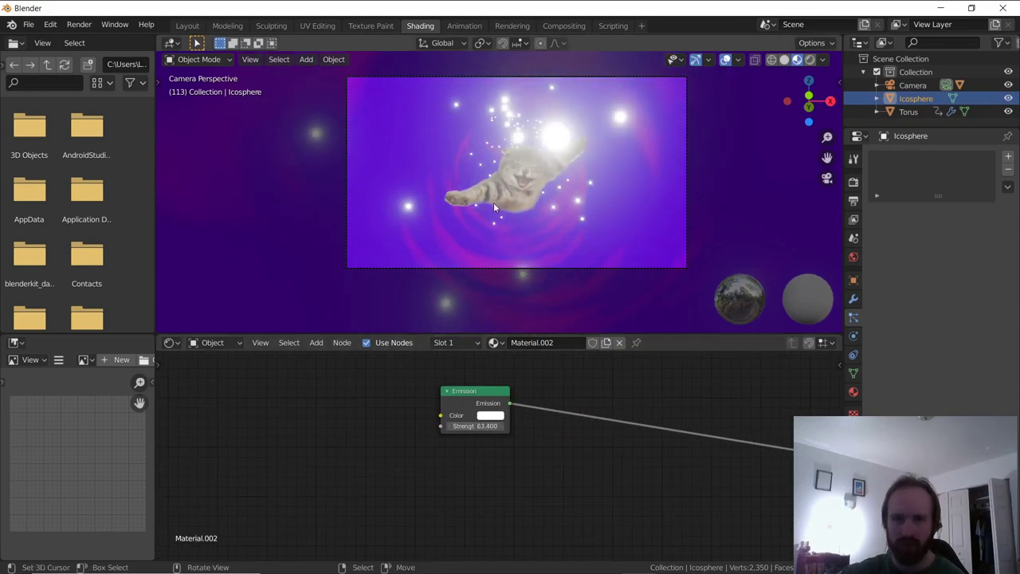
- Scale the icosphere down twice, by factors of about 0.711 and 0.721
key("s")
left_click(541, 191)
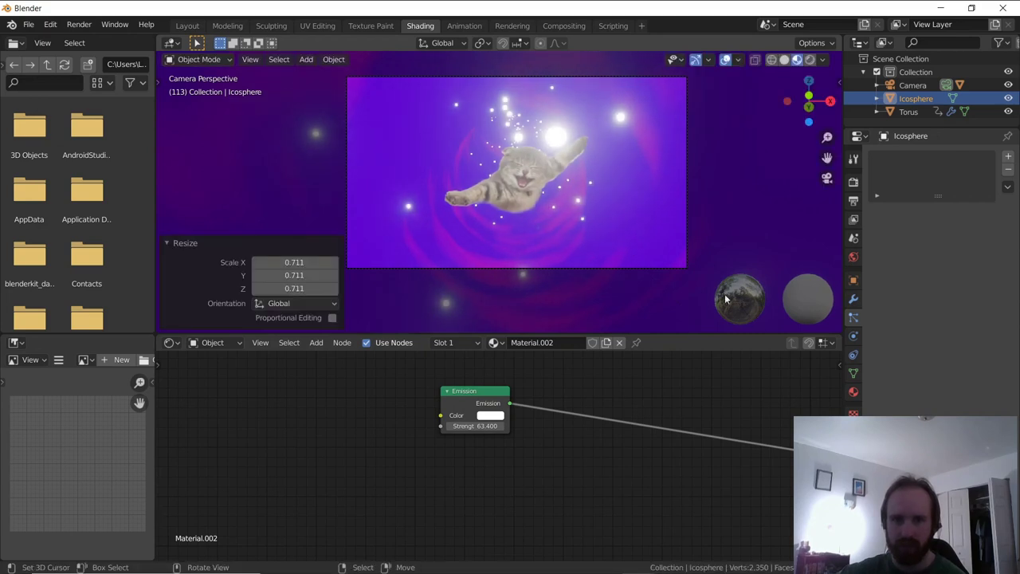
key("s")
left_click(576, 223)
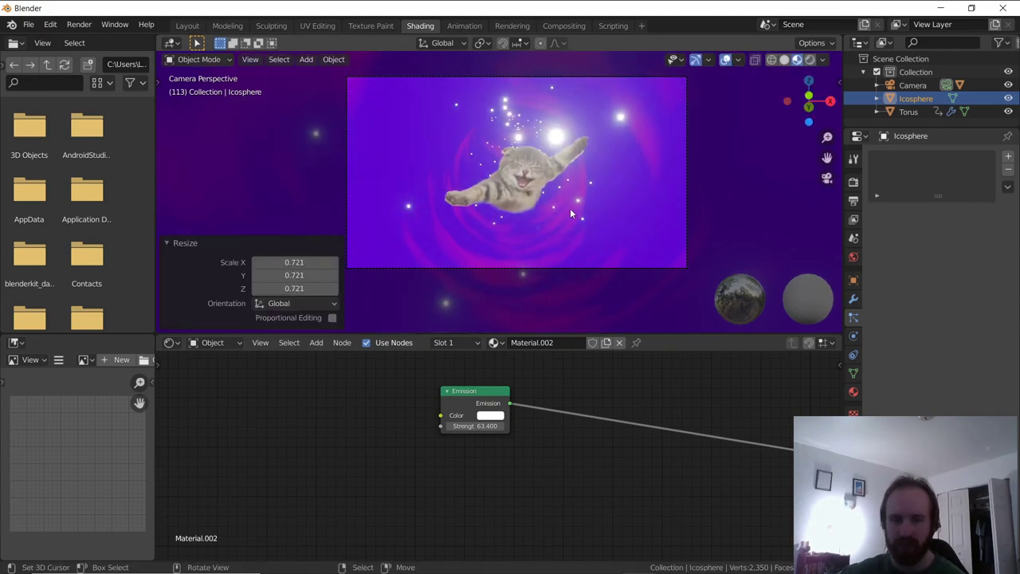
scroll(563, 205, "up", 2)
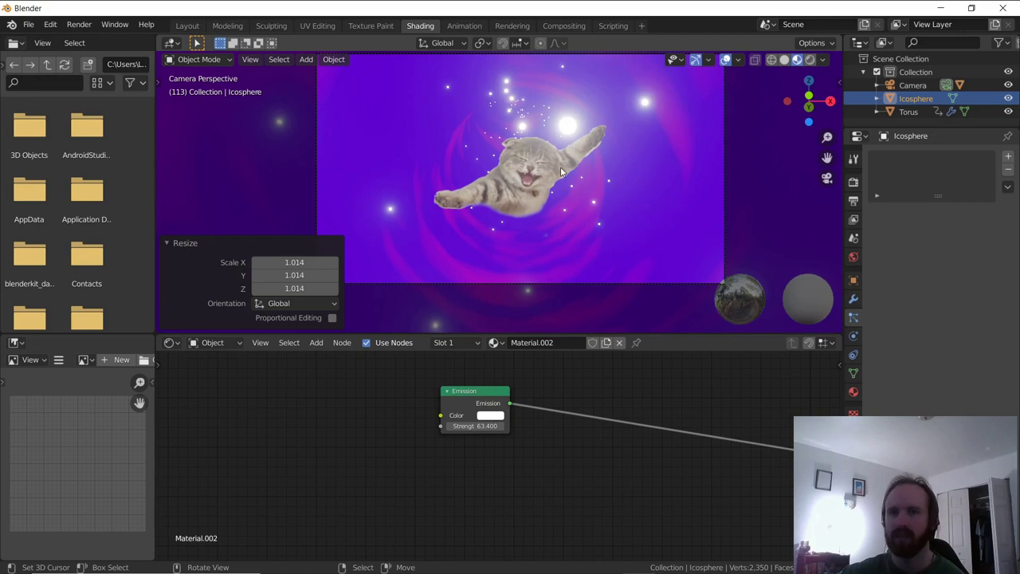
mouse_move(561, 169)
middle_mouse_down()
mouse_move(530, 189)
mouse_move(548, 161)
mouse_move(571, 161)
middle_mouse_up()
left_click(547, 159)
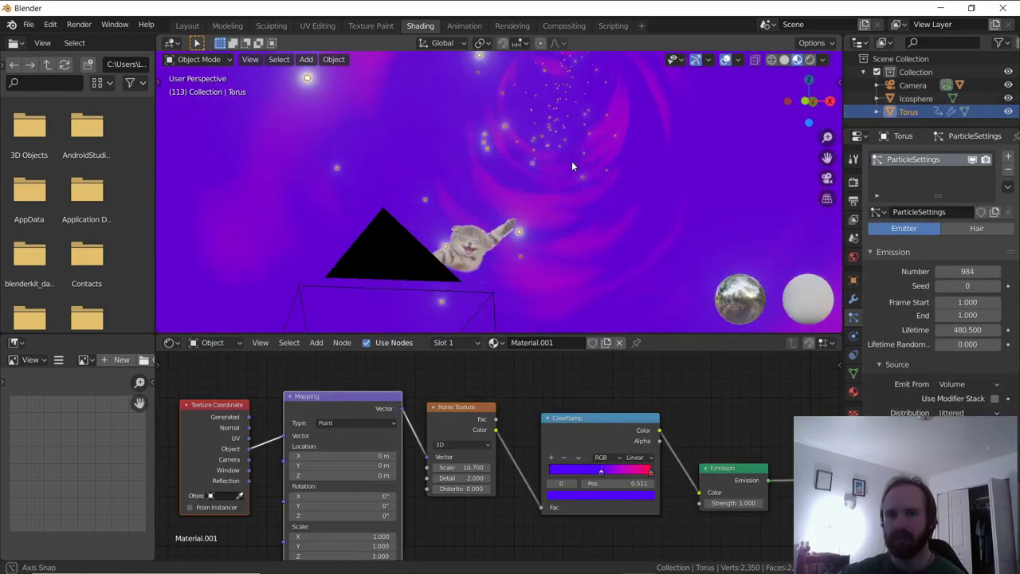
key("KP_0")
scroll(663, 181, "up", 2)
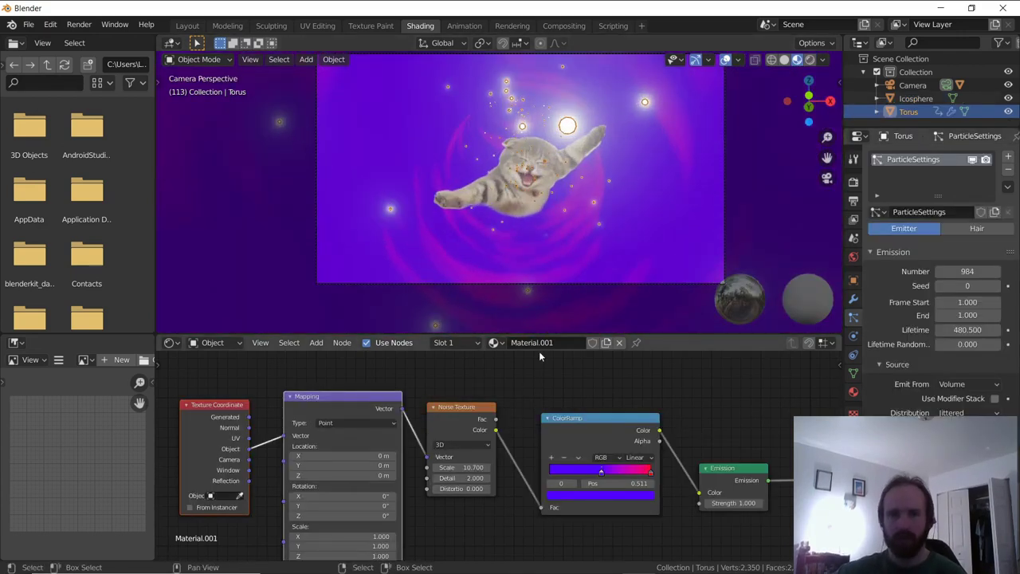
scroll(587, 169, "down", 2)
- Add an Object Info node to the icosphere's material and connect its Random output to the Emission node's Color input
left_click(915, 98)
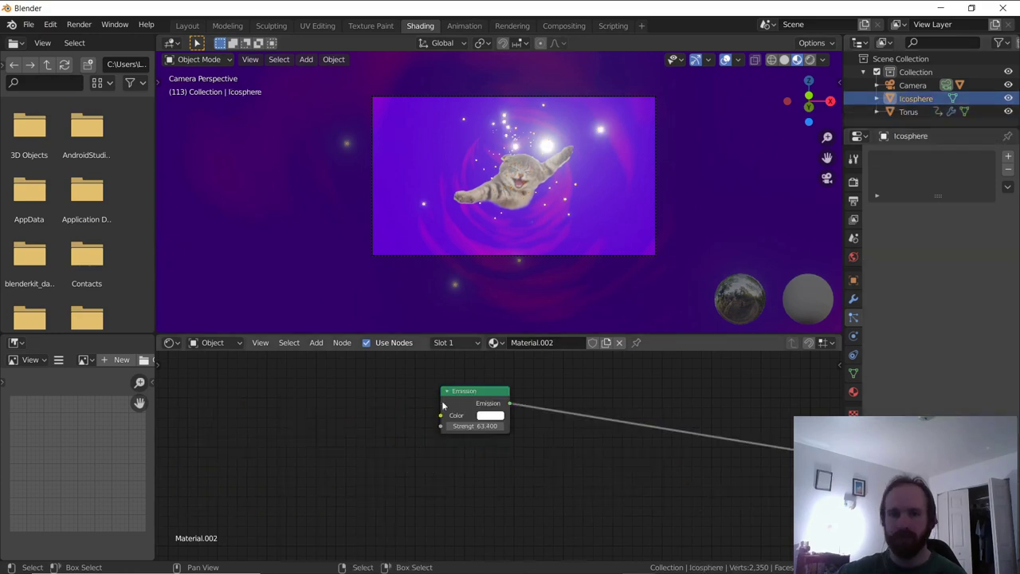
left_click(317, 342)
left_click(336, 356)
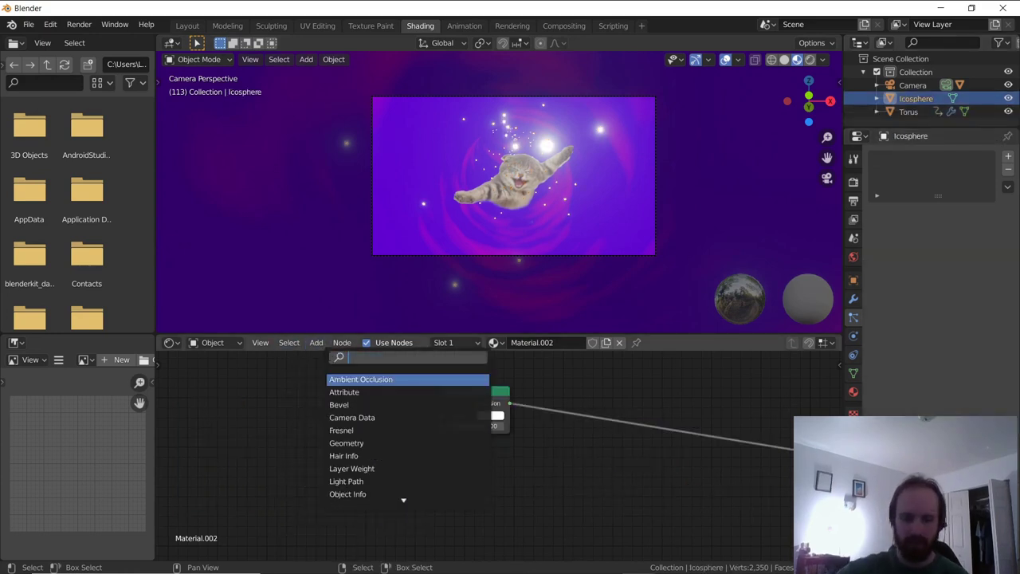
type("obj")
key("Return")
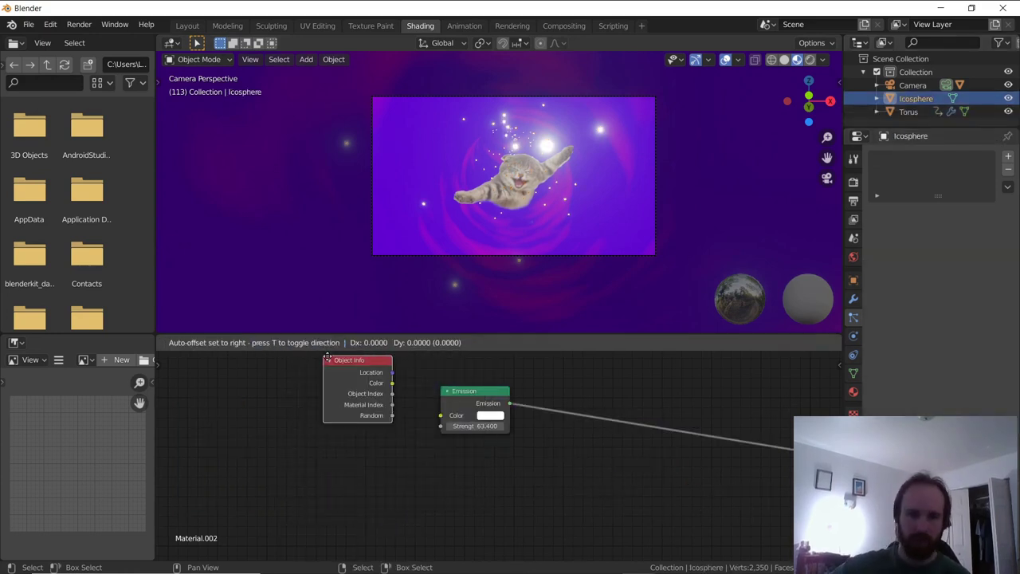
left_click(283, 416)
left_click_drag(364, 461, 440, 415)
left_click(316, 343)
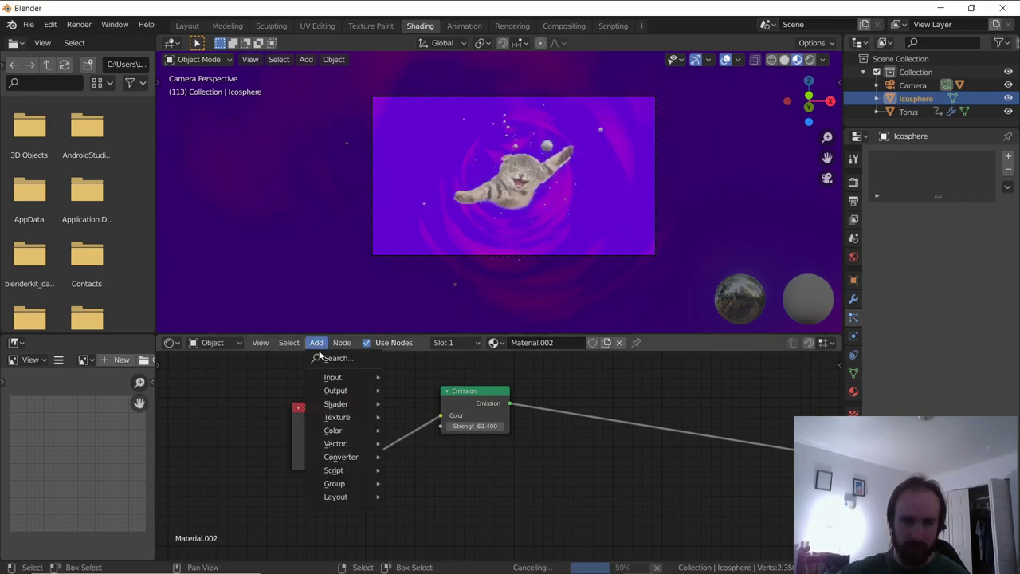
left_click(324, 357)
type("col")
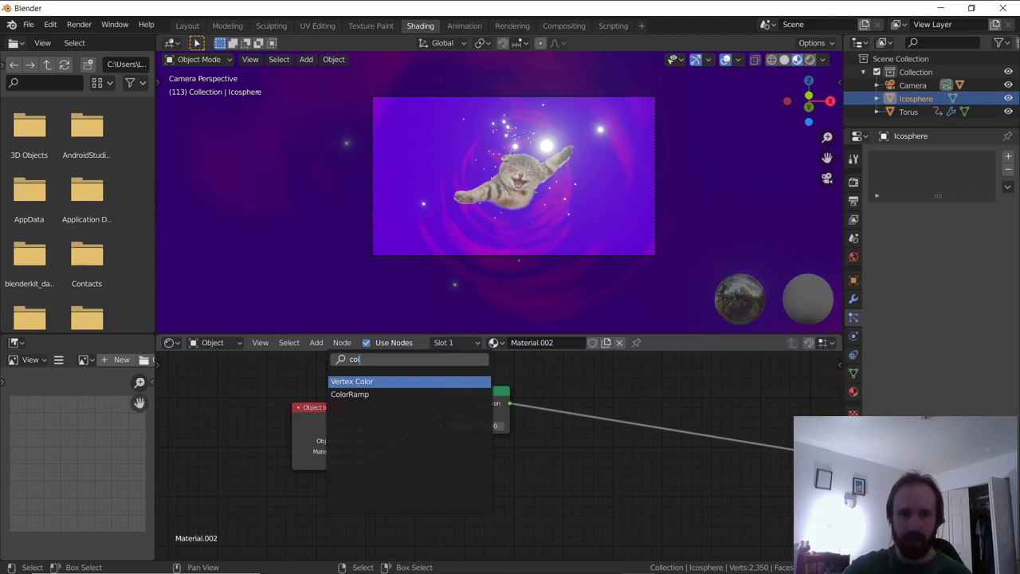
key("Return")
left_click(355, 370)
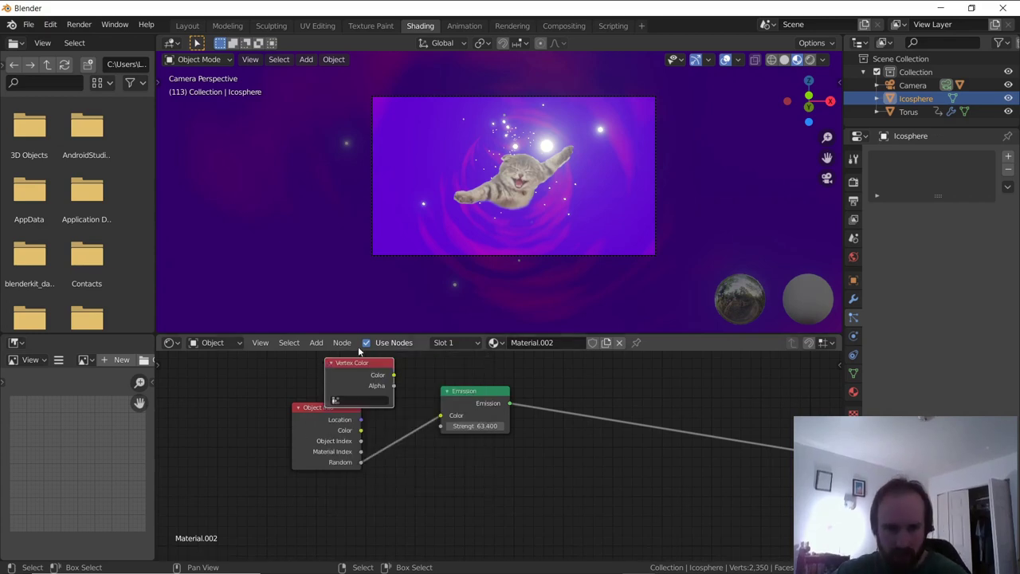
key("x")
- Insert a ColorRamp node between the Object Info node's Random output and the Emission node's Color input
left_click(318, 343)
left_click(325, 357)
type("colo")
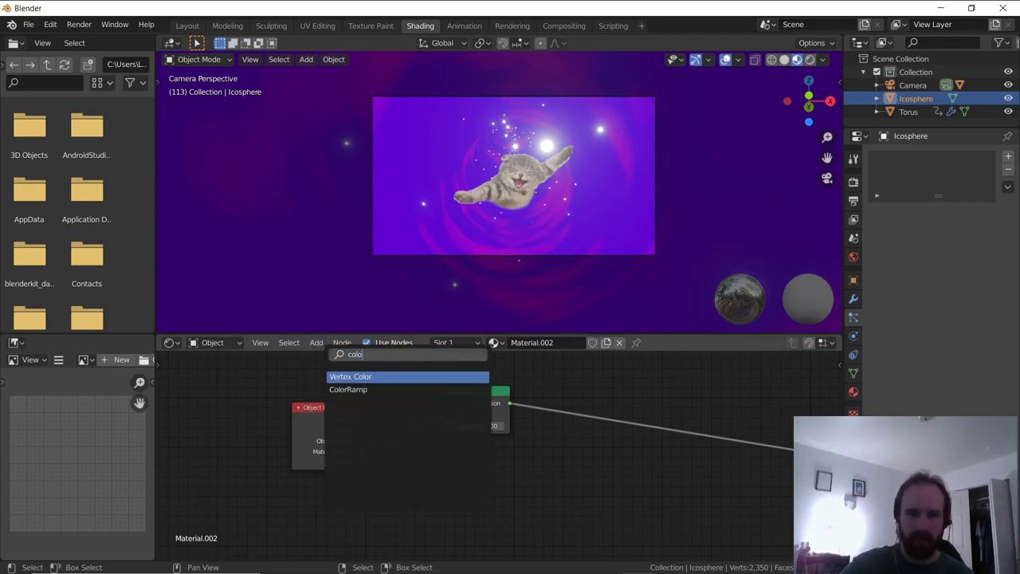
key("Down")
key("Return")
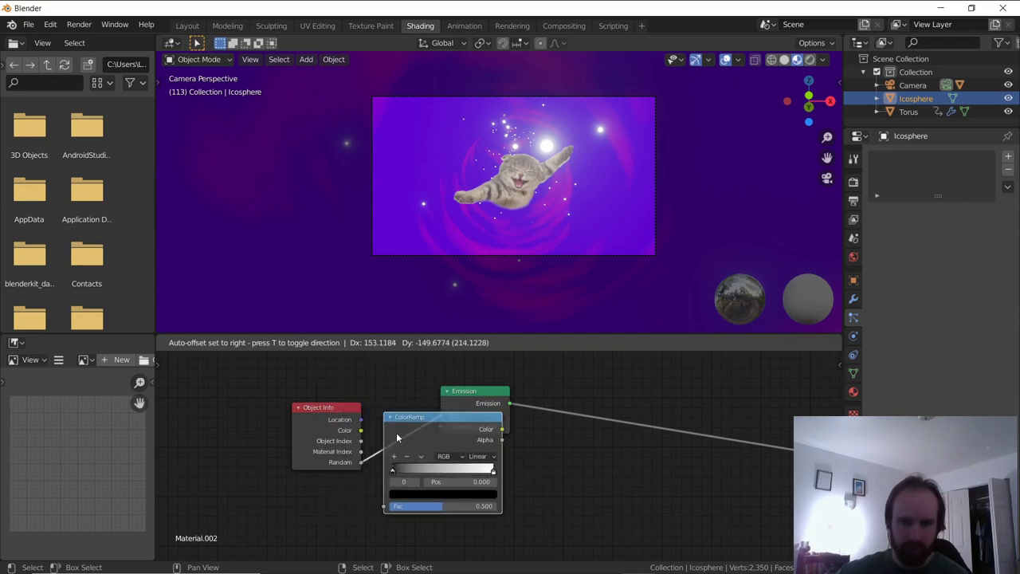
left_click(396, 431)
scroll(462, 456, "up", 2)
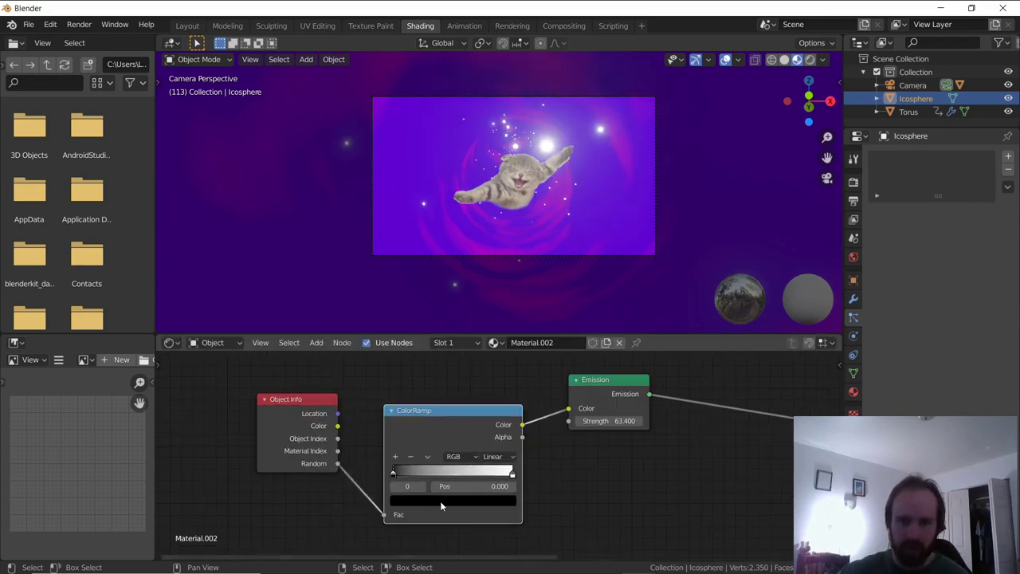
- Colour the ColorRamp's first stop red, shift it inward, and add a hot pink stop at position 0.636
left_click(440, 501)
left_click(491, 362)
left_click(448, 407)
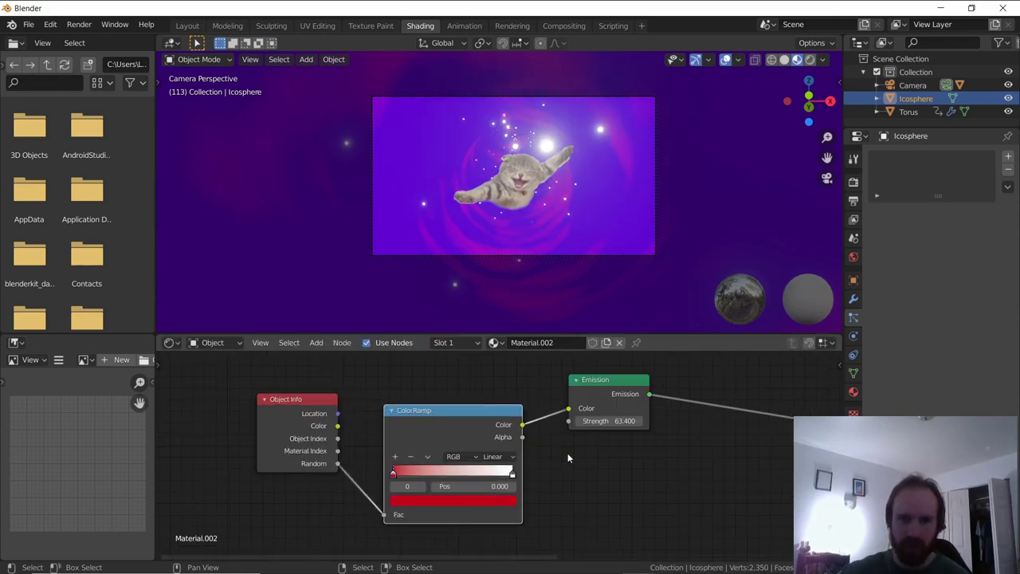
left_click(396, 456)
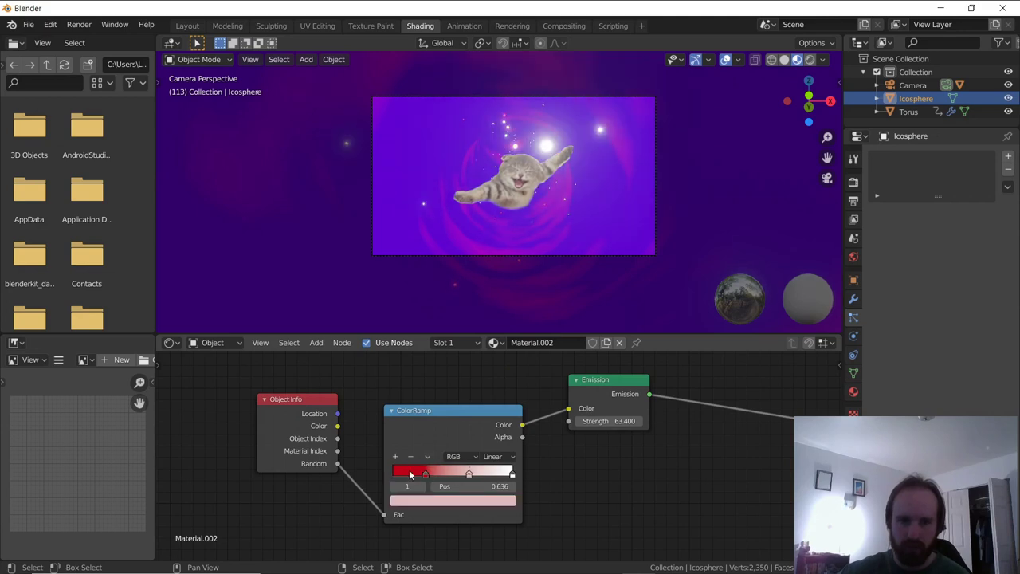
left_click(455, 501)
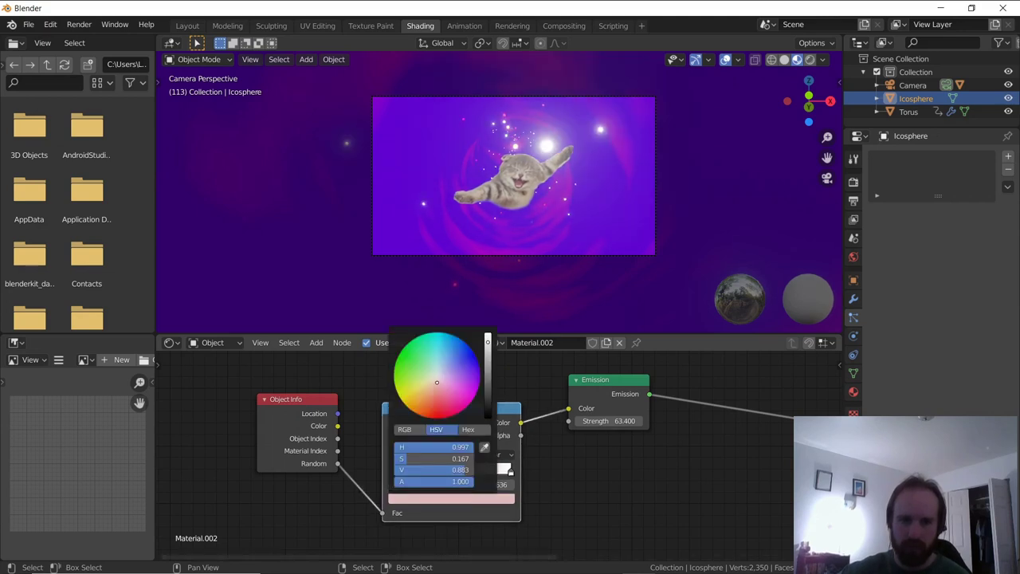
left_click_drag(444, 393, 460, 411)
- Change the ColorRamp's white end stop at position 1.000 to pure blue
left_click(510, 470)
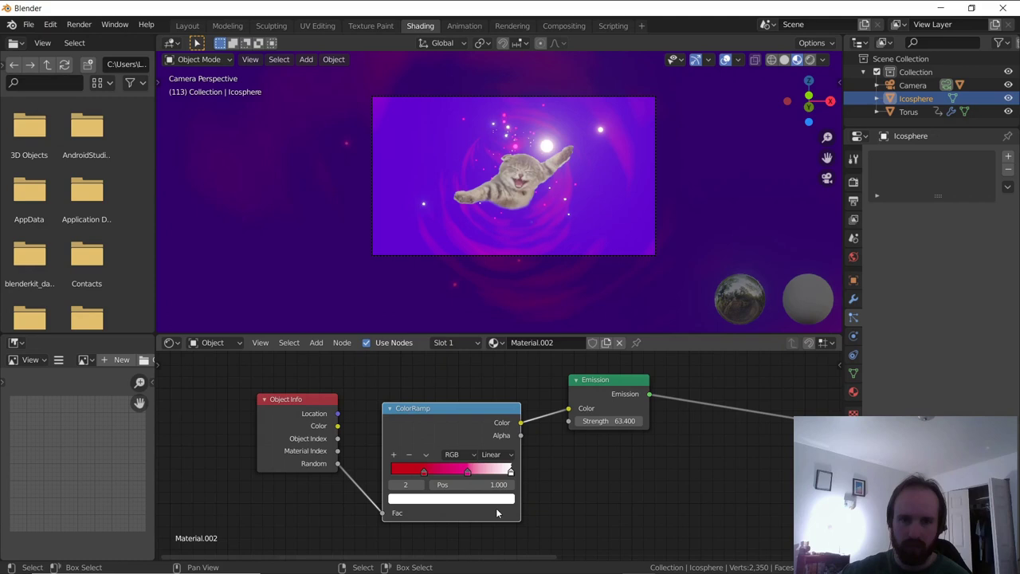
left_click(495, 495)
left_click_drag(437, 374, 473, 354)
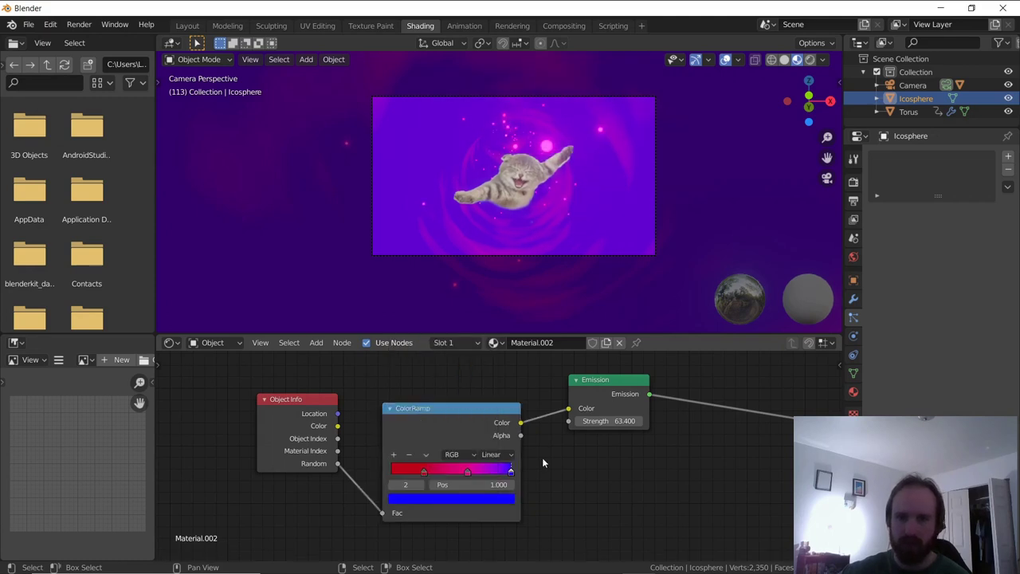
- Add a fourth stop to the ColorRamp at position 0.064, before the red one, and colour it light blue
scroll(553, 243, "up", 3)
scroll(529, 264, "down", 1)
scroll(527, 265, "down", 1)
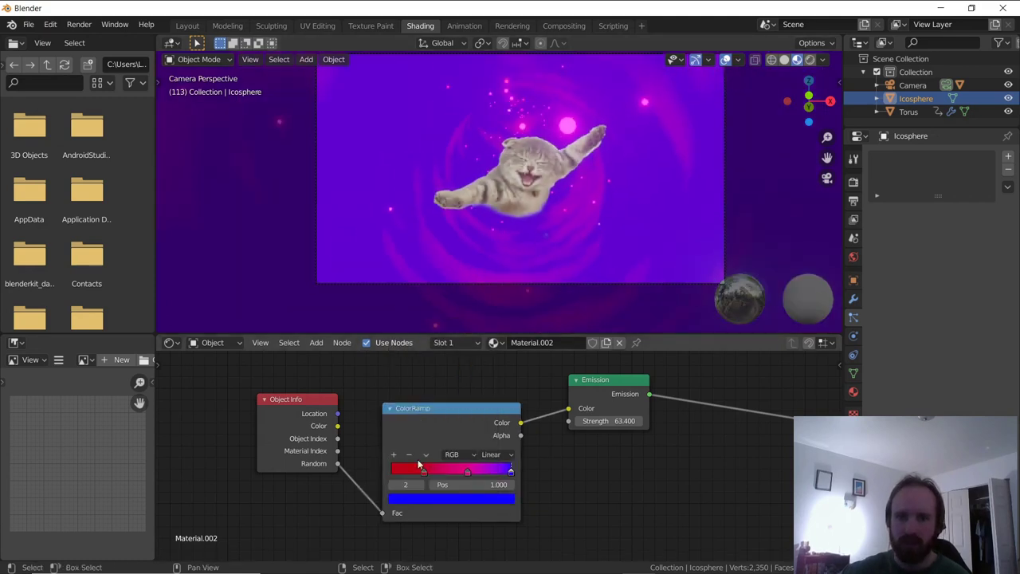
scroll(430, 184, "up", 3)
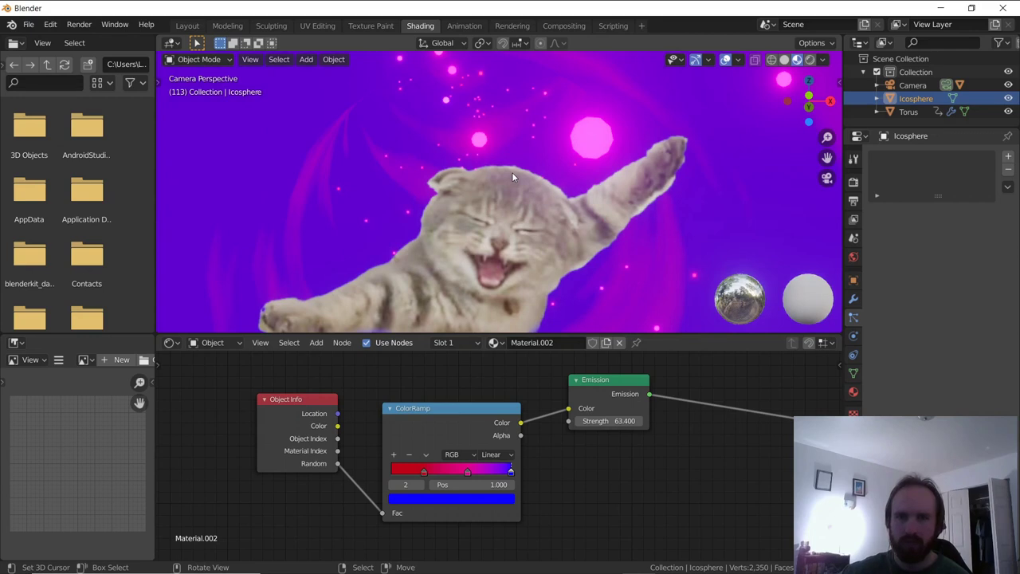
left_click(393, 455)
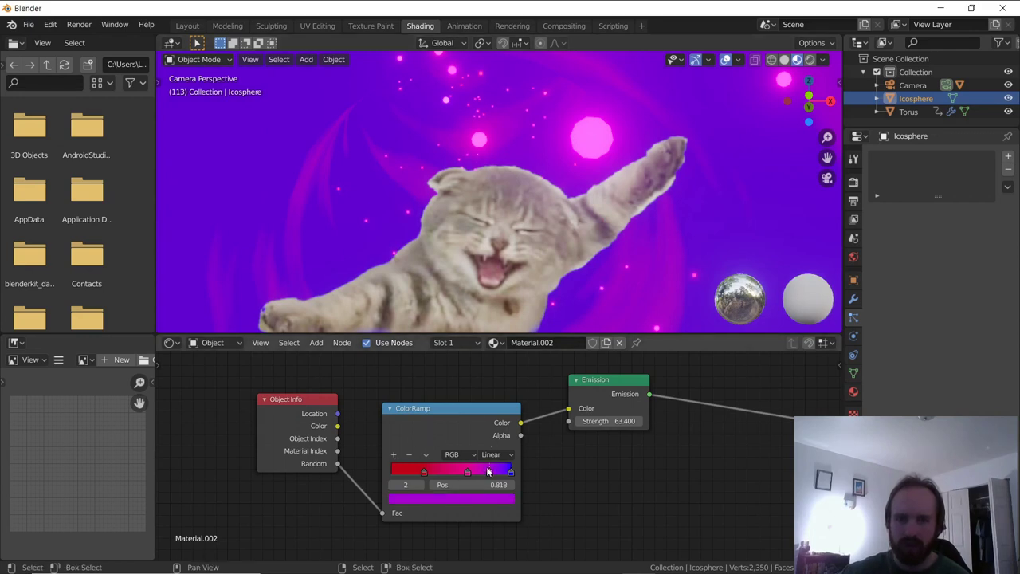
left_click_drag(393, 472, 455, 470)
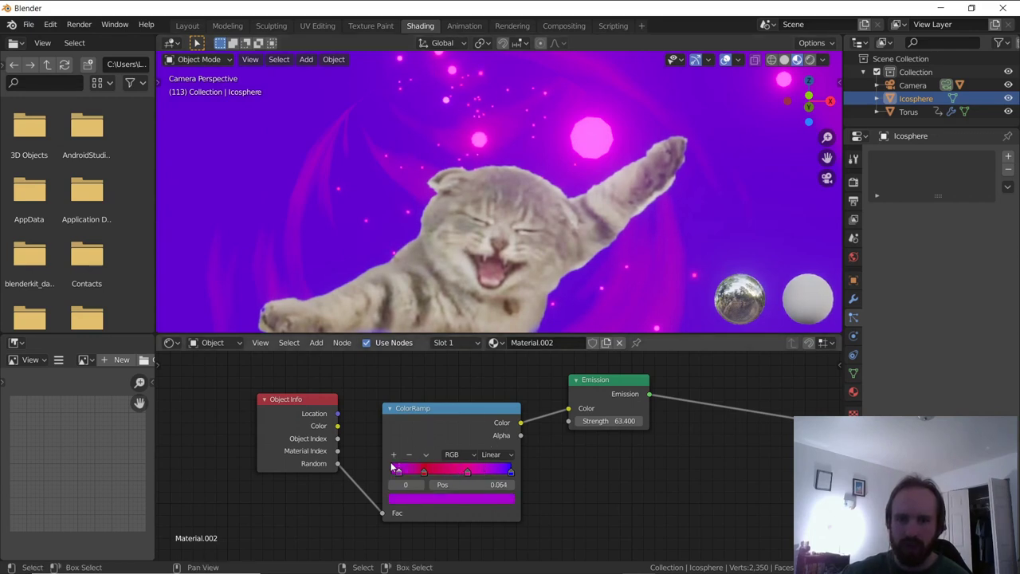
left_click(431, 499)
left_click(444, 400)
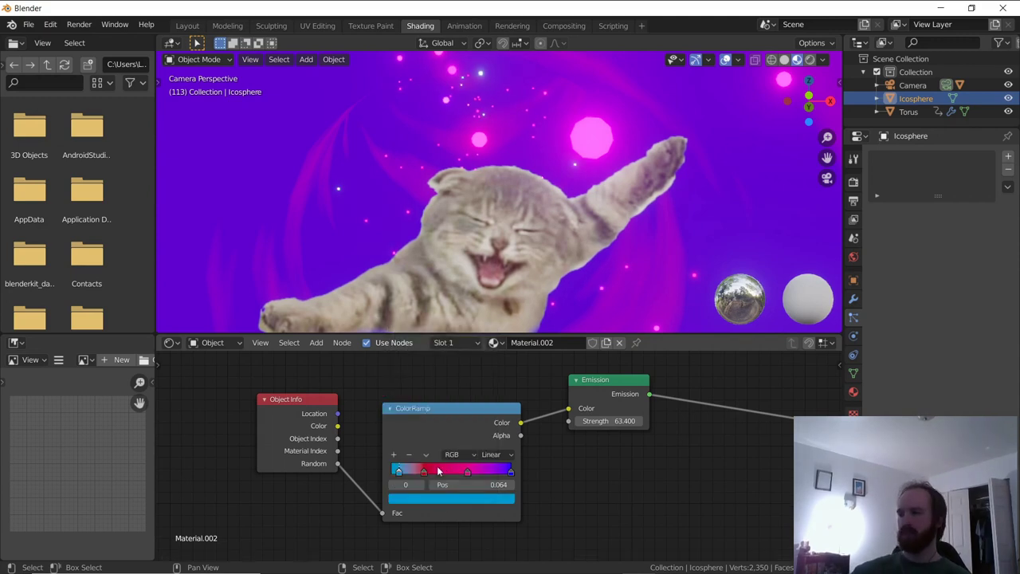
scroll(619, 190, "down", 2)
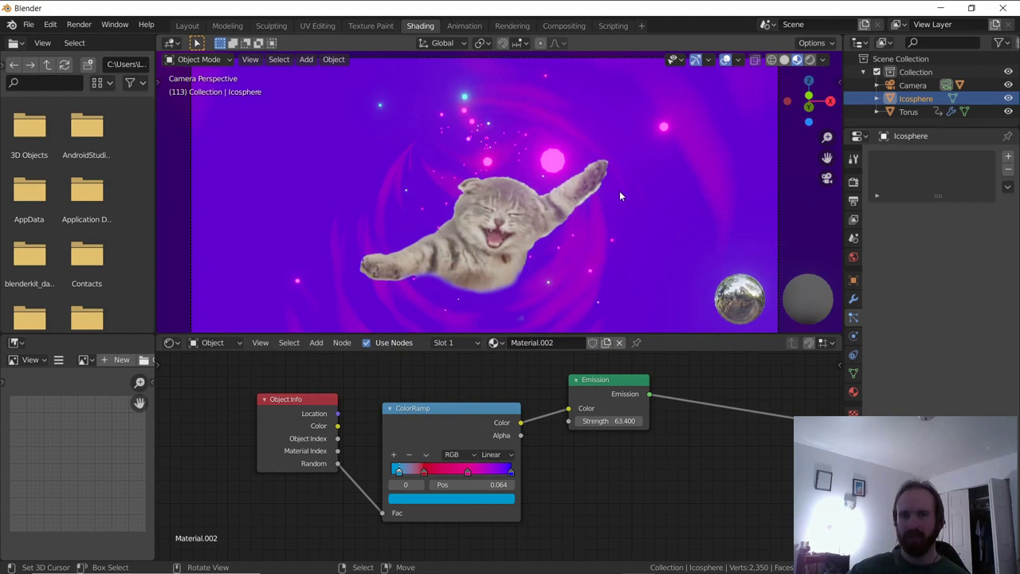